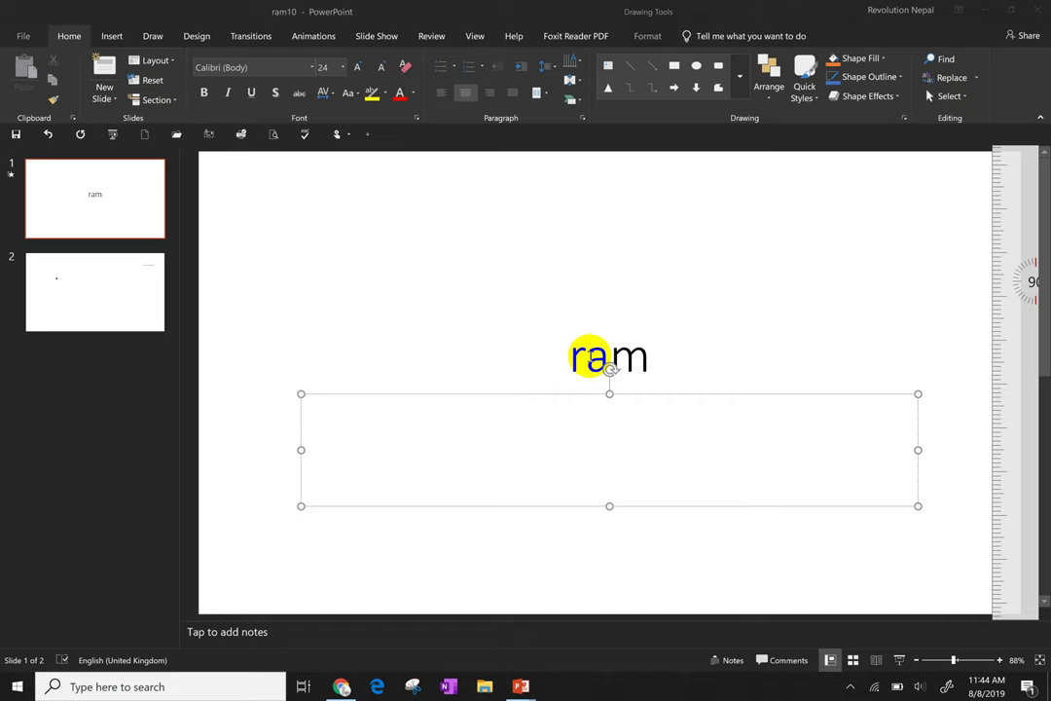
Step: Bring the ram10 presentation window into focus on its title slide
left_click(588, 354)
Step: Delete the second slide and erase the title text 'ram' from slide 1
left_click(123, 282)
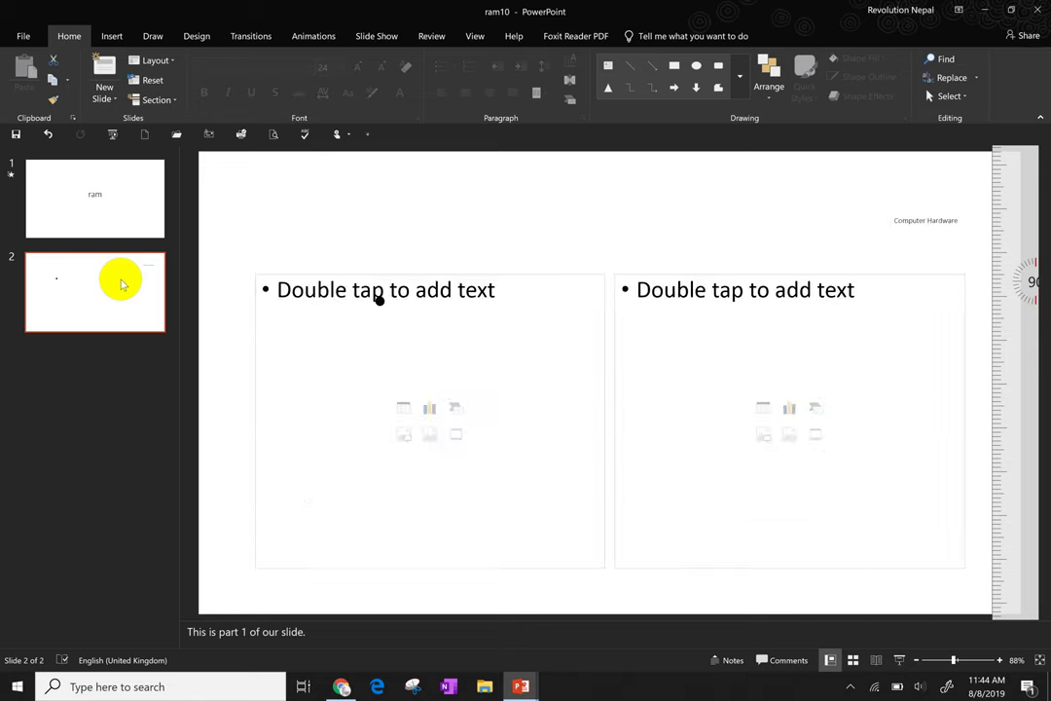
key("Delete")
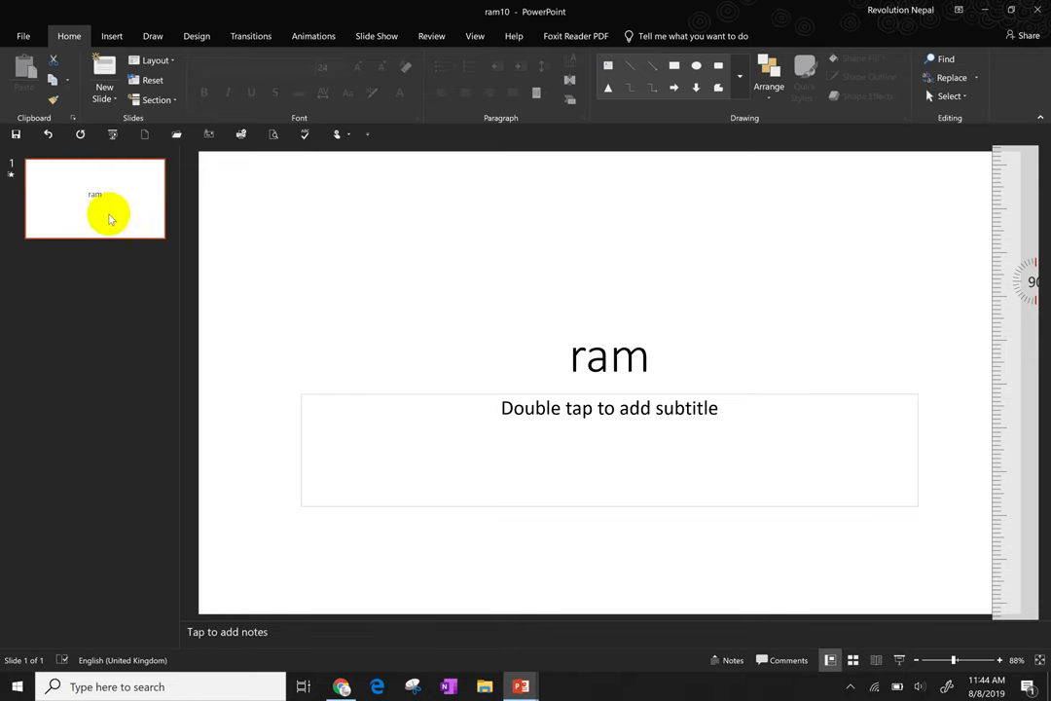
left_click(591, 359)
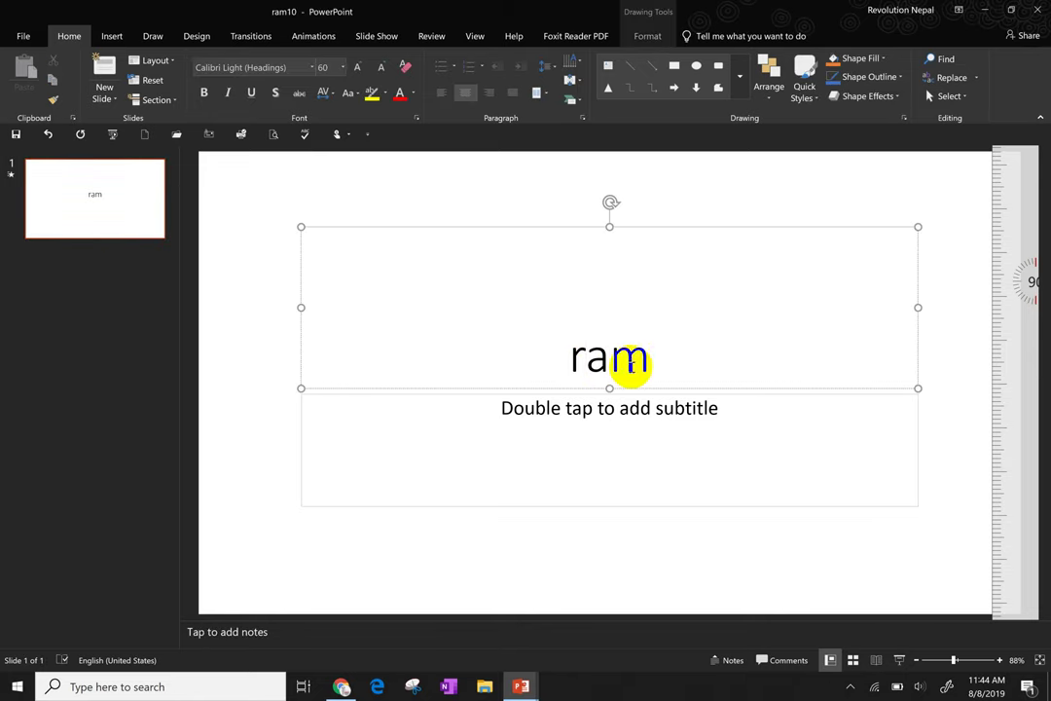
left_click_drag(654, 364, 569, 368)
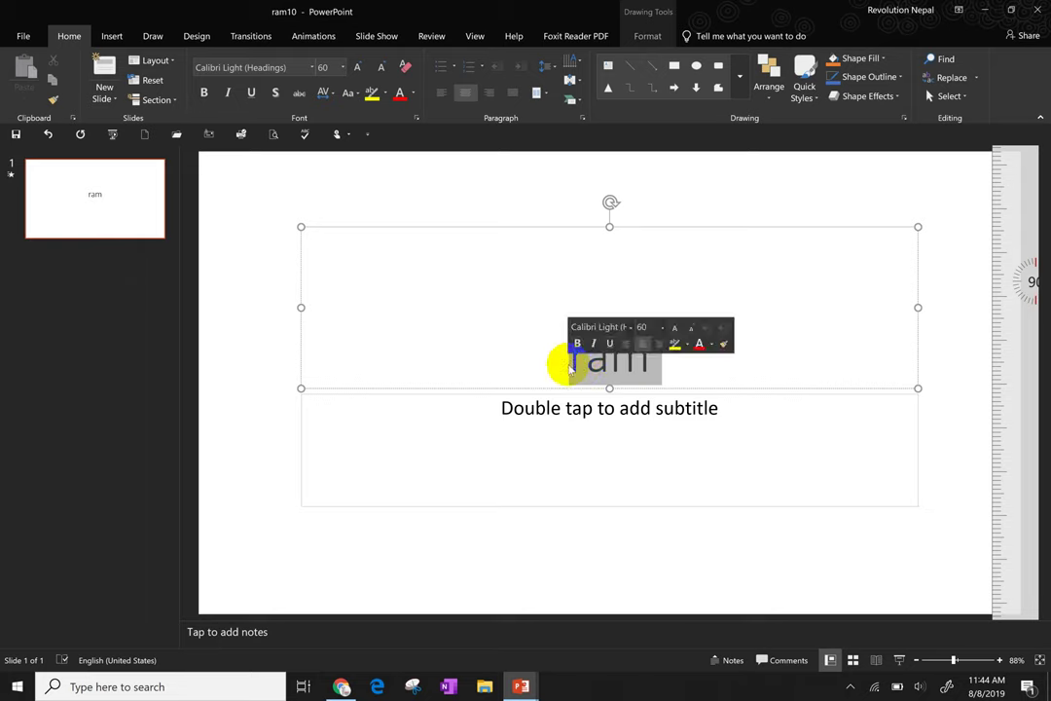
key("BackSpace")
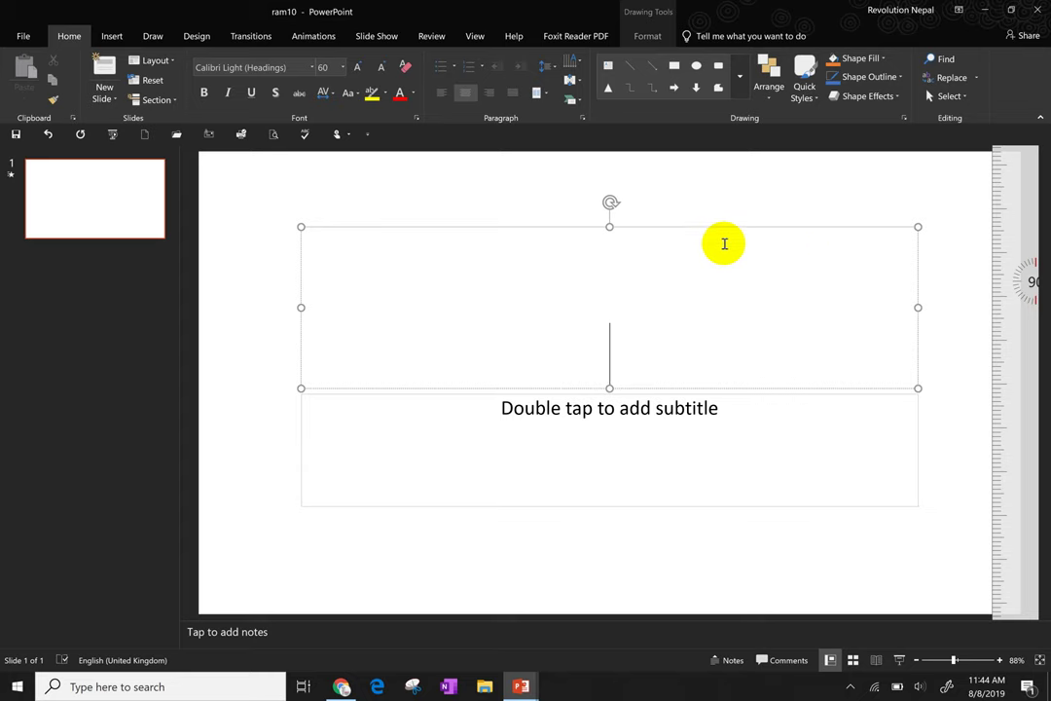
left_click(621, 431)
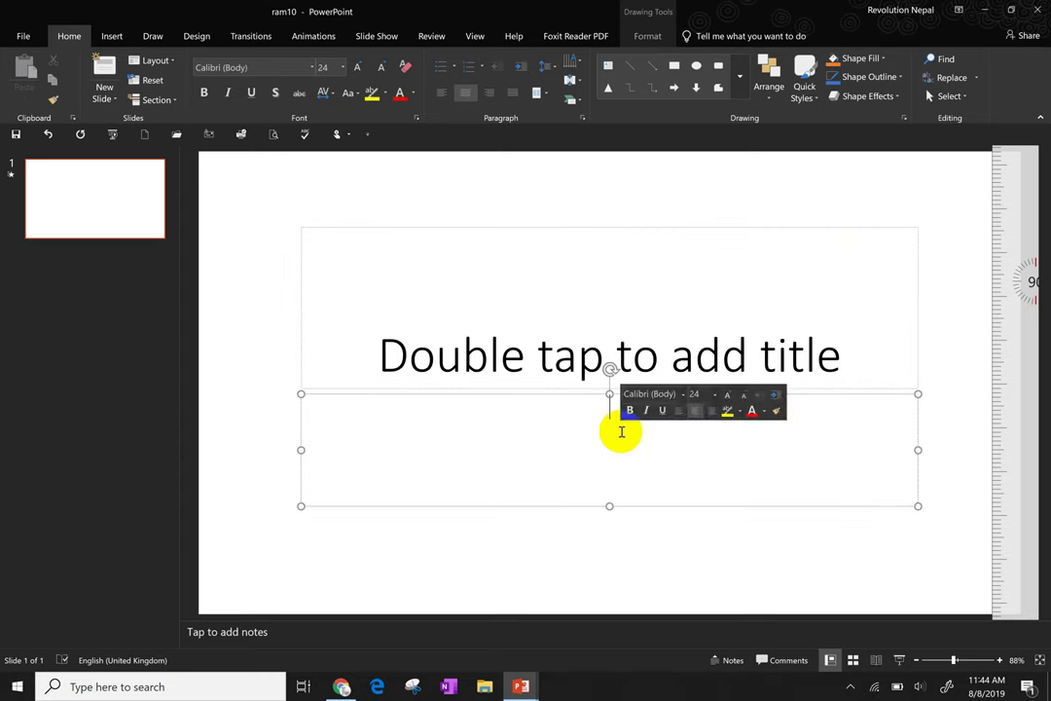
left_click(602, 317)
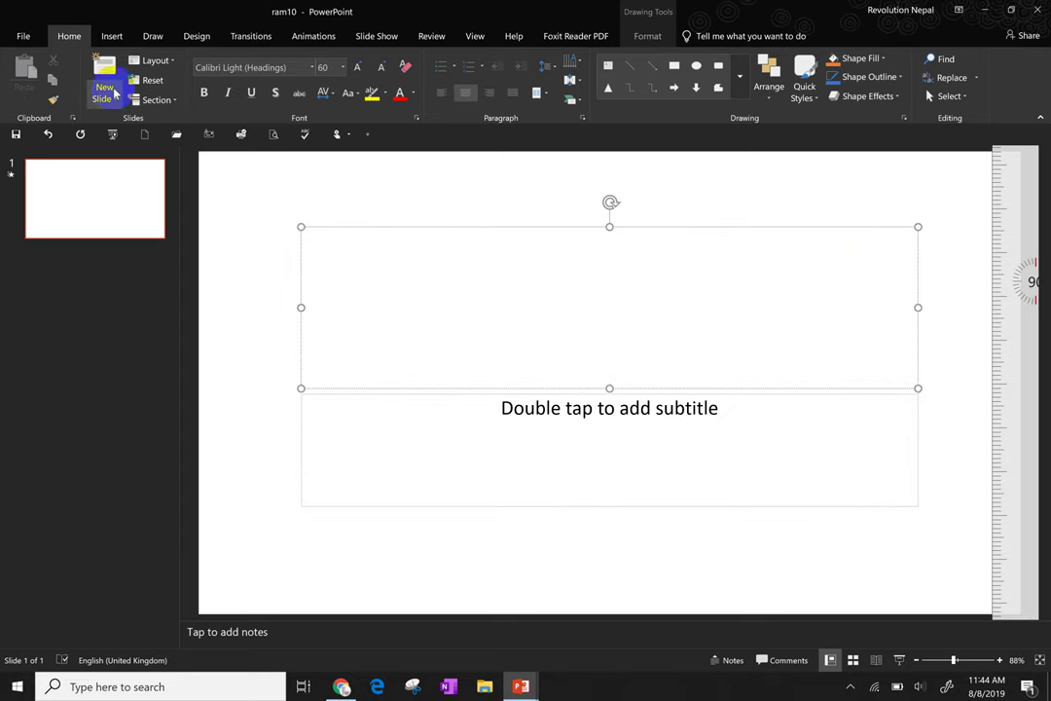
left_click(113, 97)
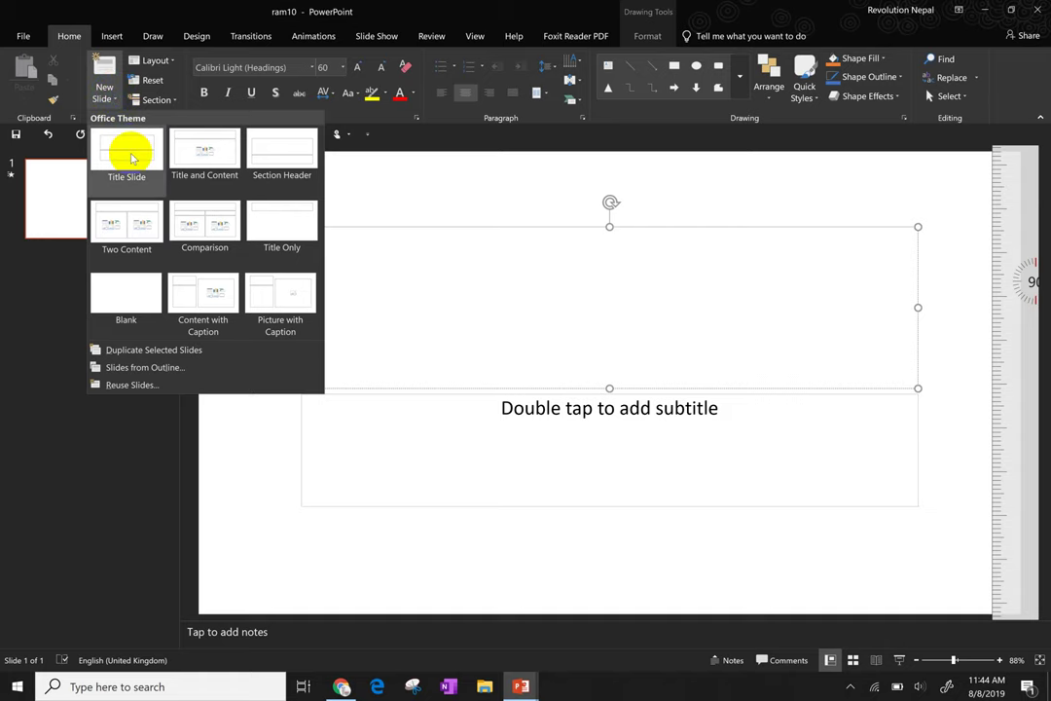
left_click(204, 172)
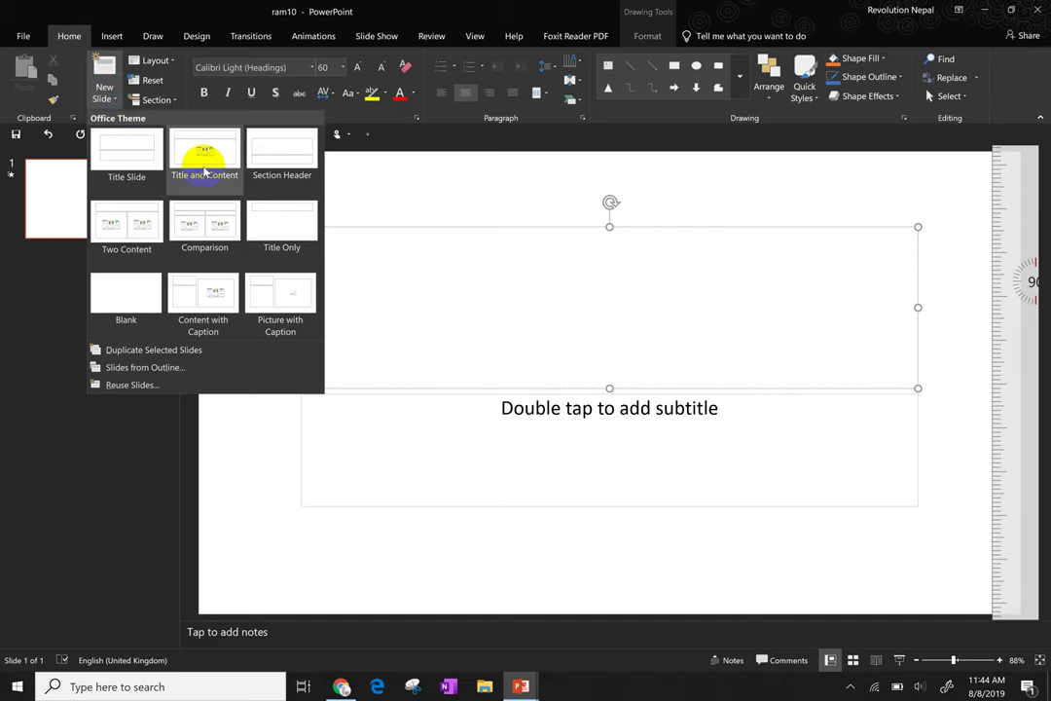
left_click(280, 172)
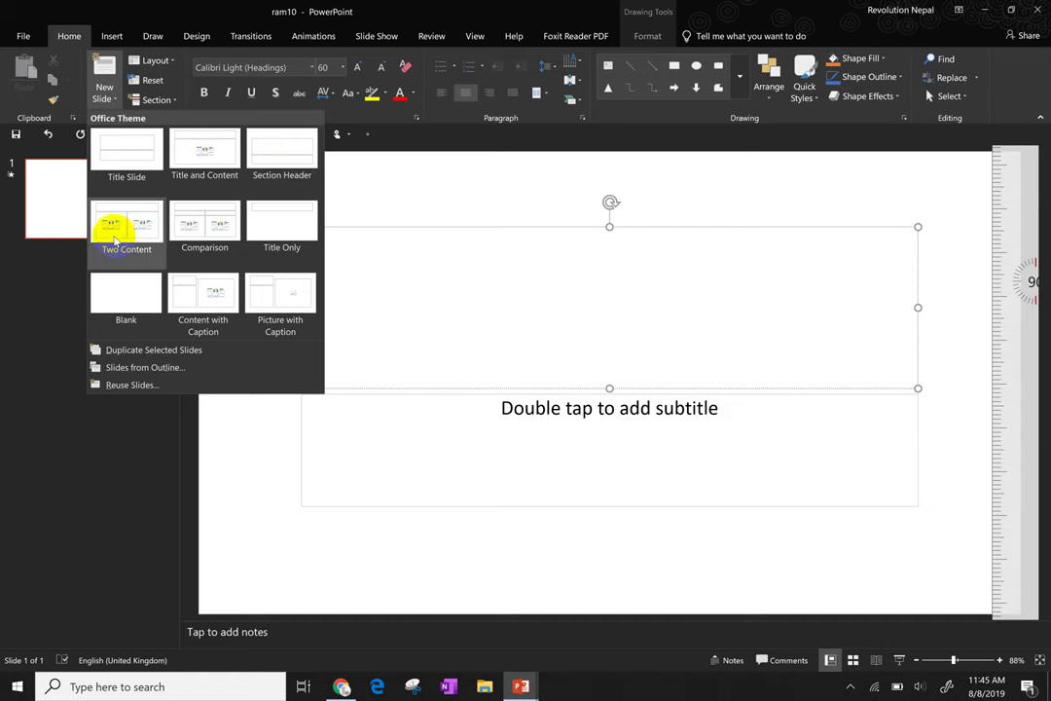
left_click(208, 246)
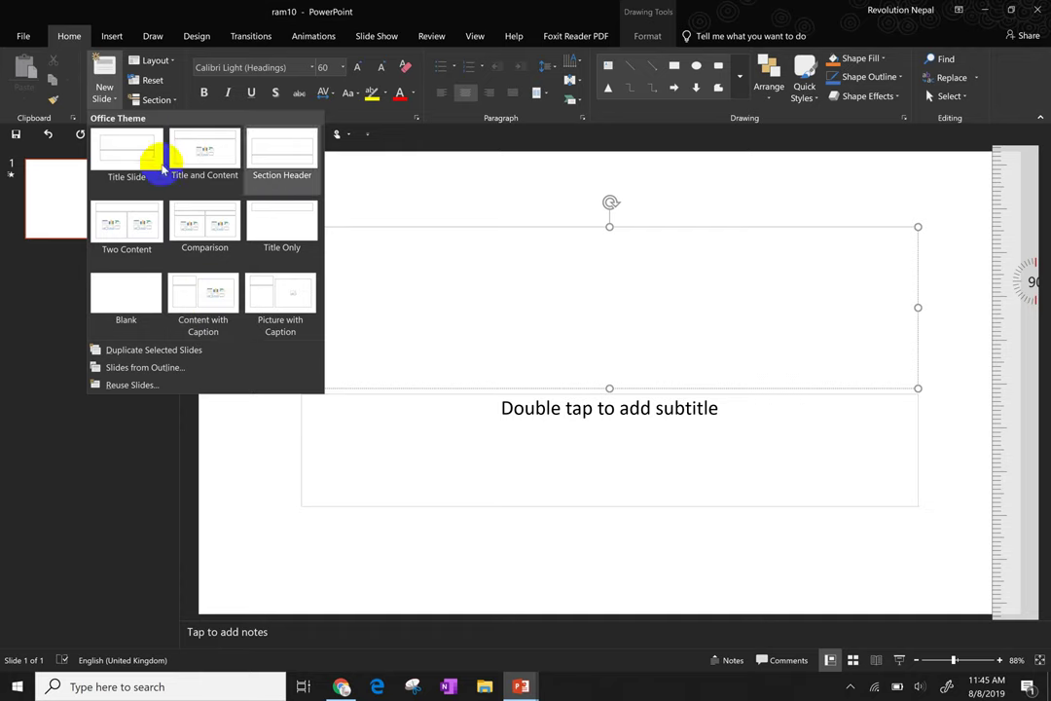
left_click(460, 208)
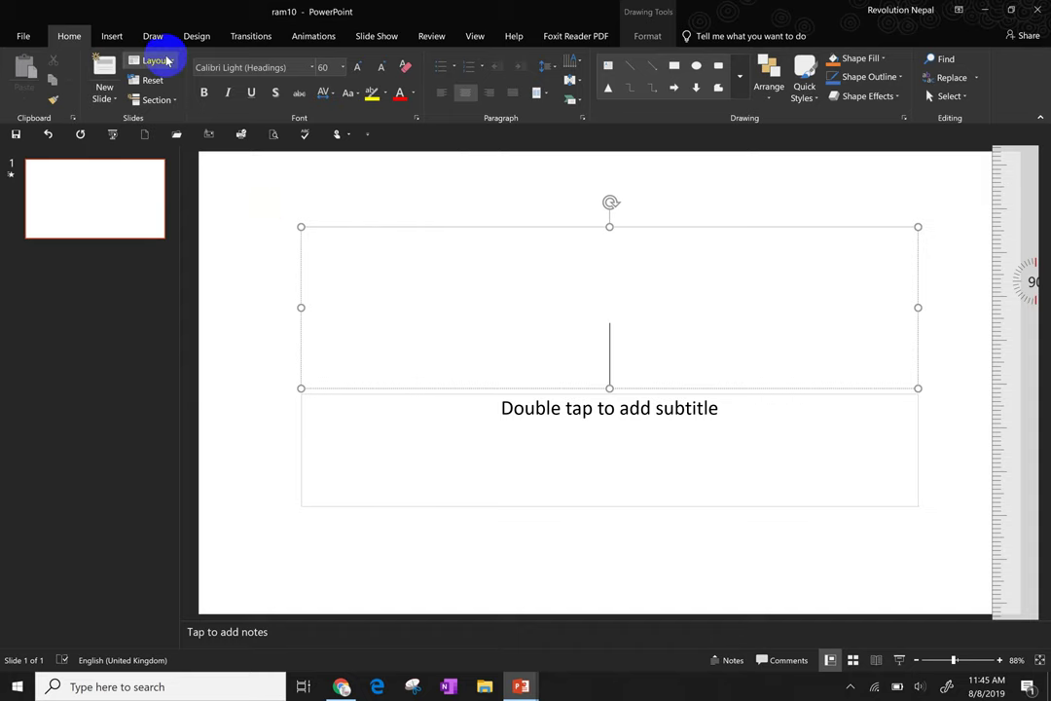
Step: Apply the Comparison layout to the slide
left_click(155, 60)
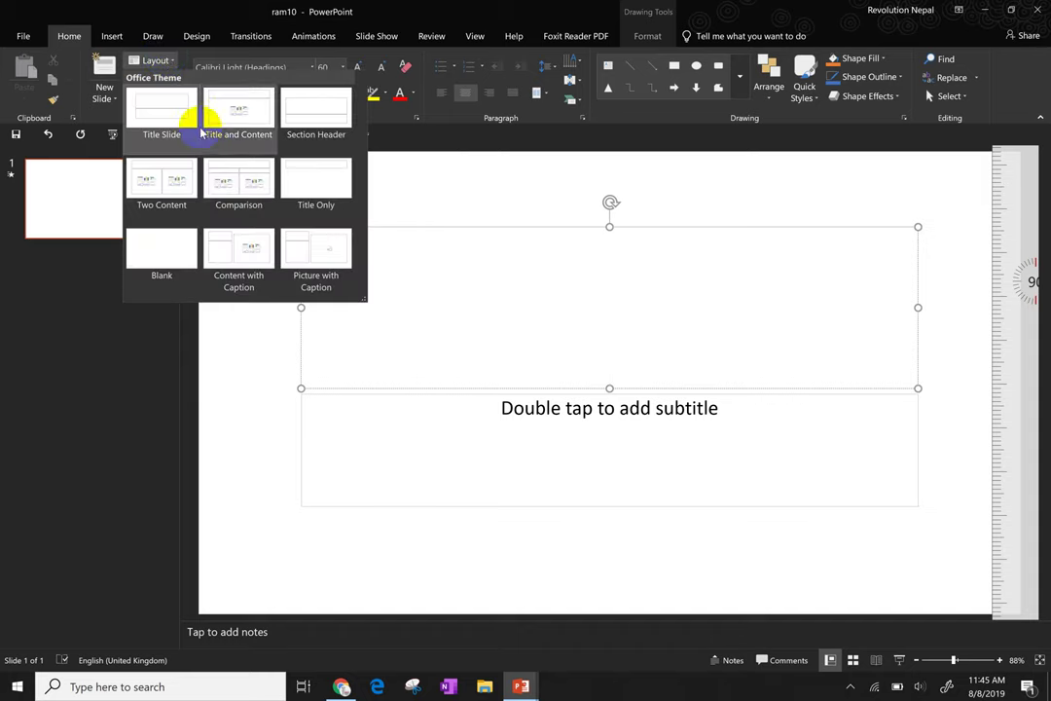
left_click(238, 210)
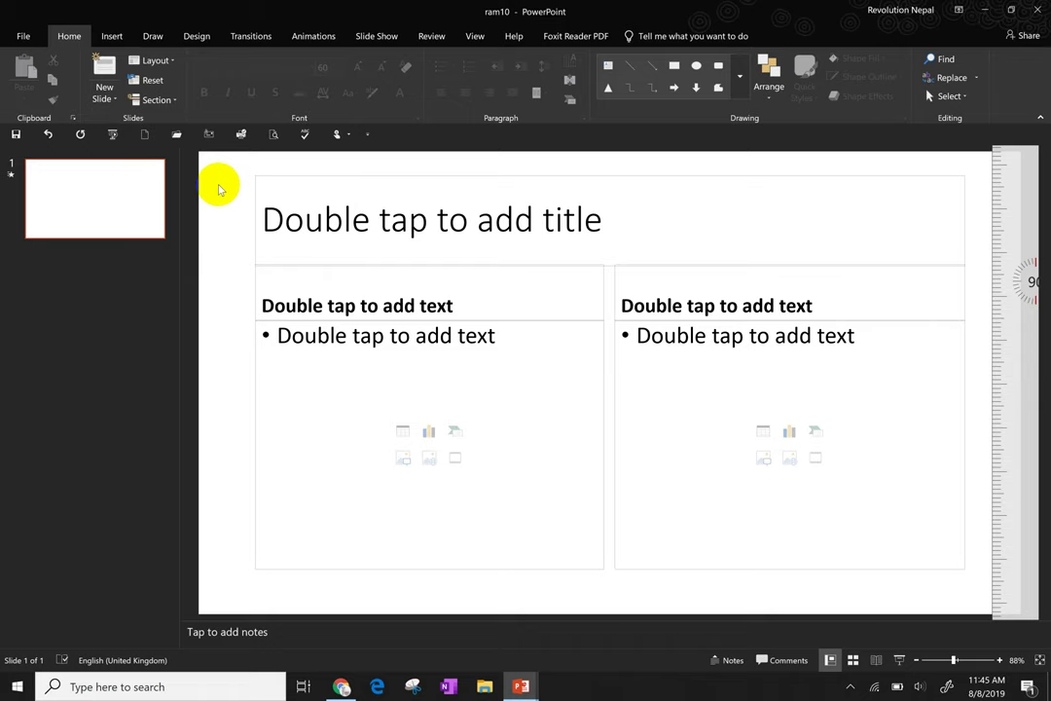
left_click(187, 325)
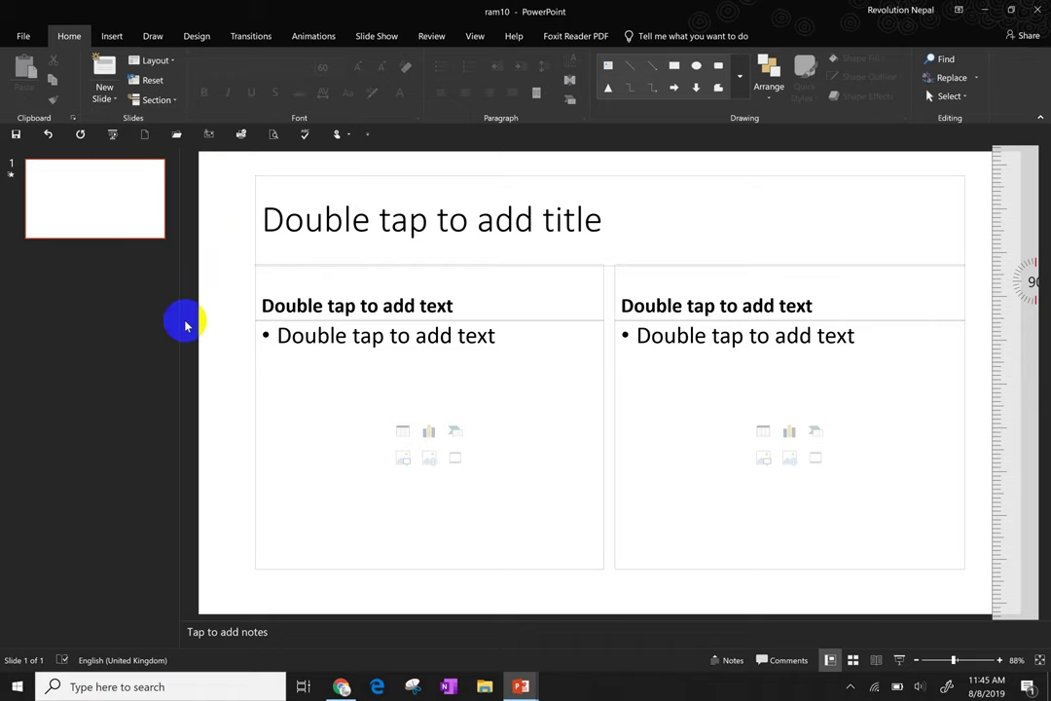
Step: Title the slide 'Computer Hardware'
left_click(353, 234)
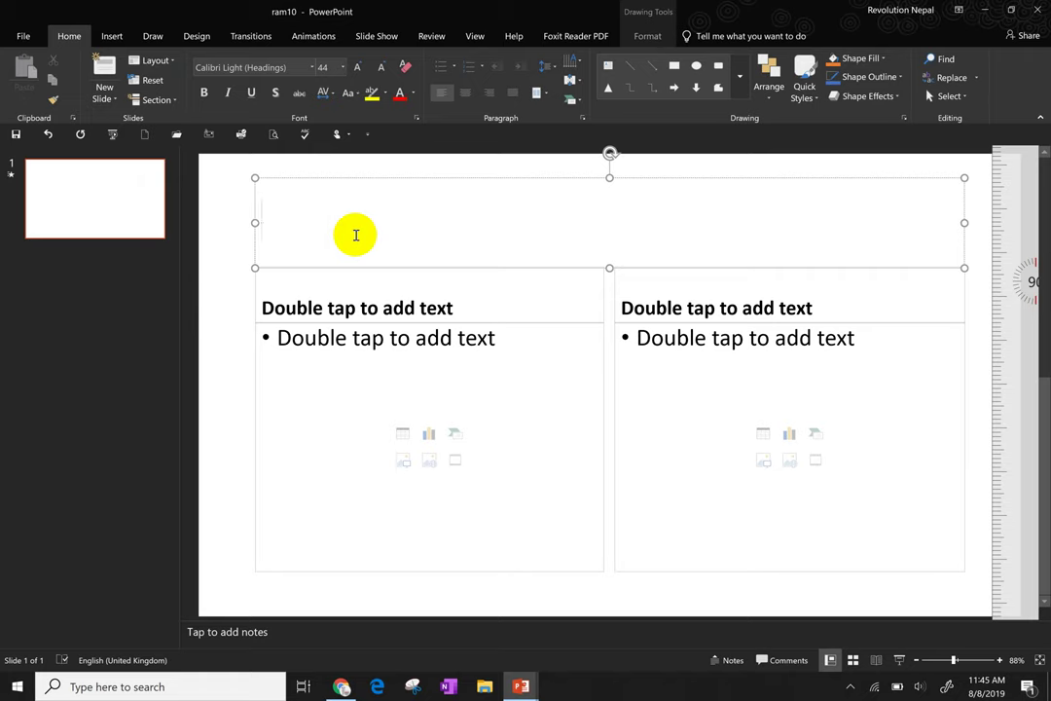
type("Comp")
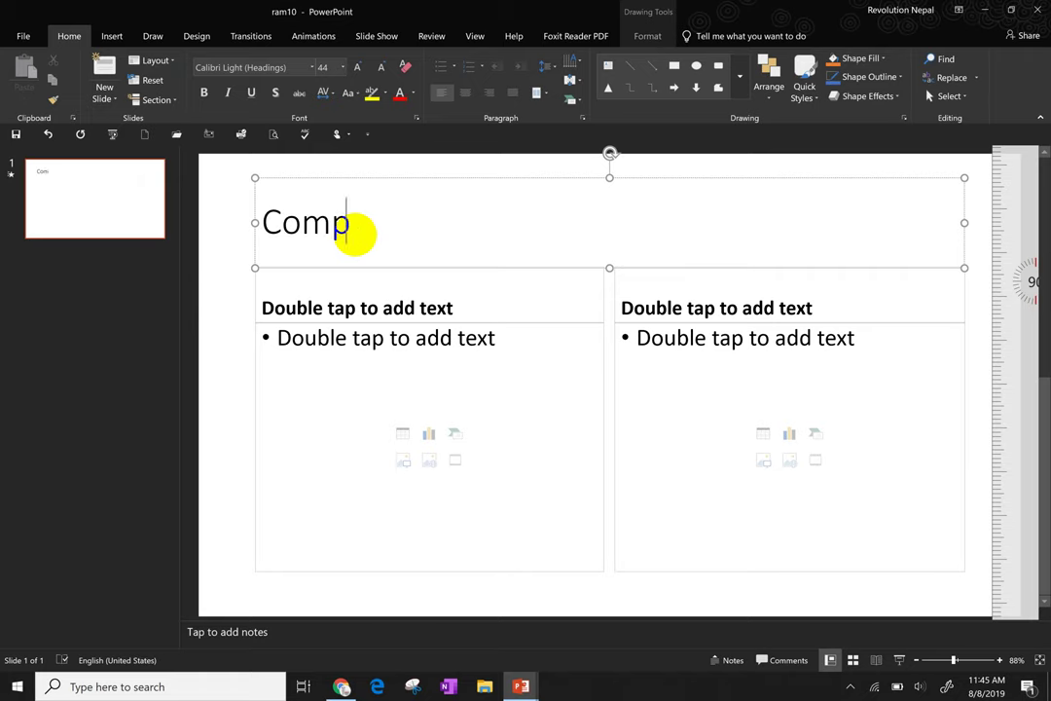
type("uter ")
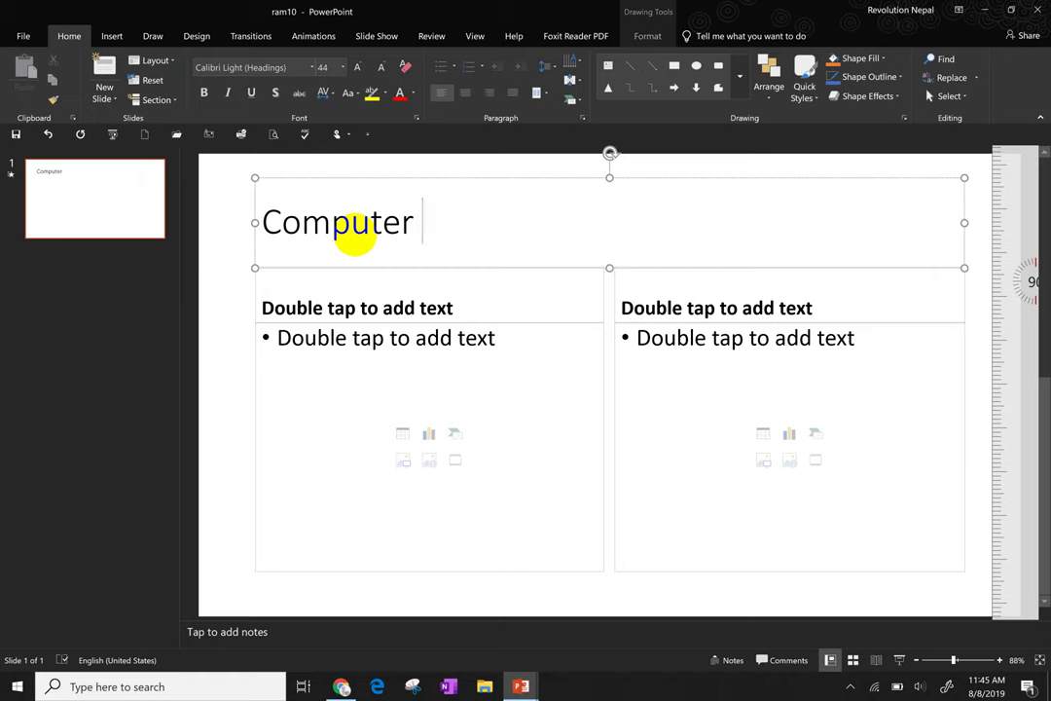
type("Hardwa")
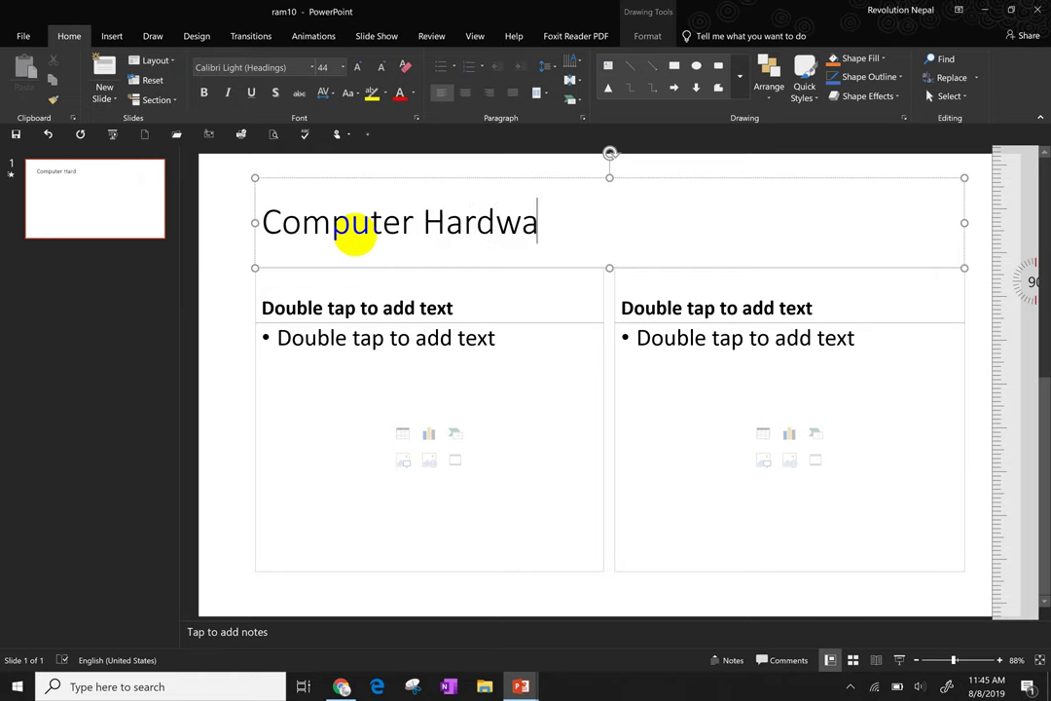
type("re")
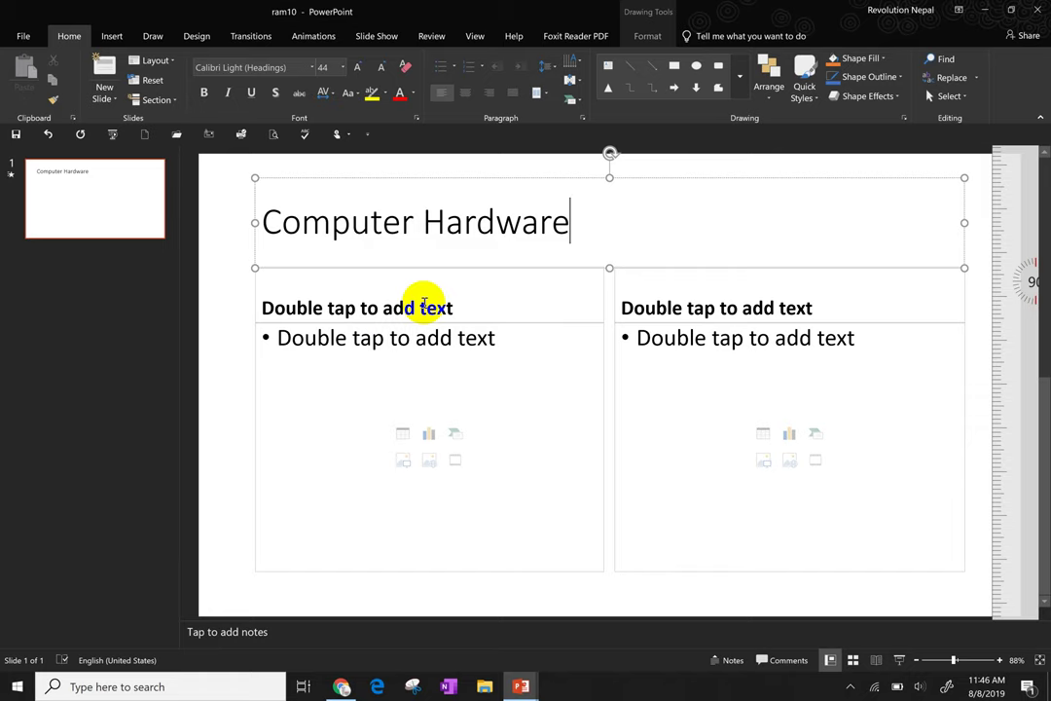
left_click(424, 303)
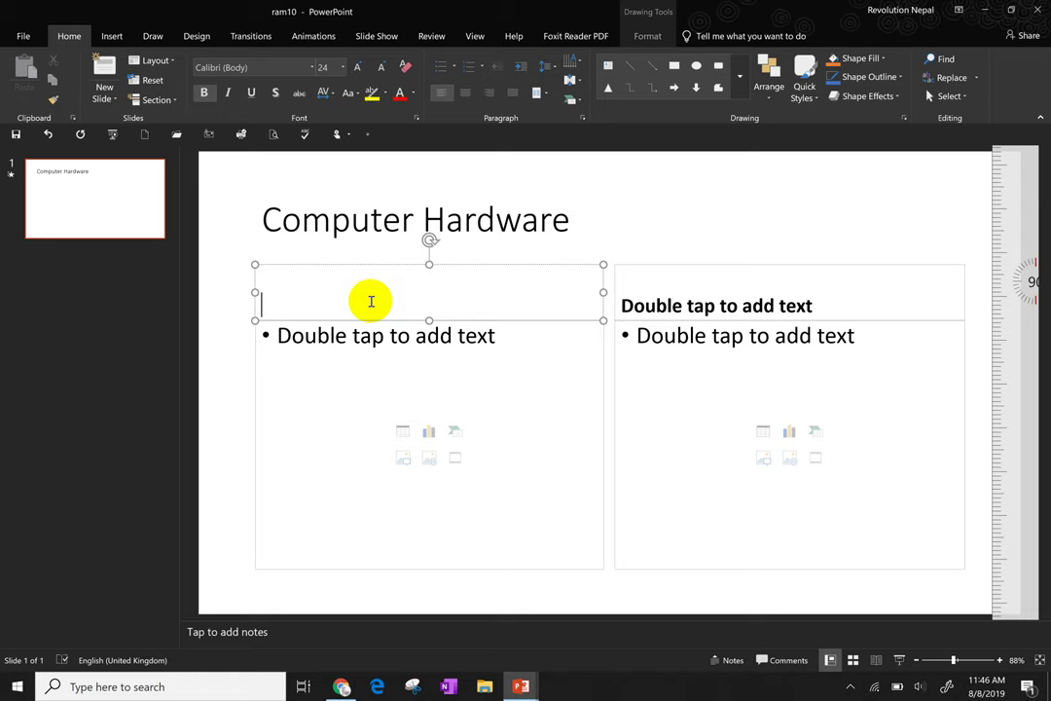
Step: Head the columns 'Input' and 'Output' and extend the title to 'Computer Hardware Device'
key("alt+shift")
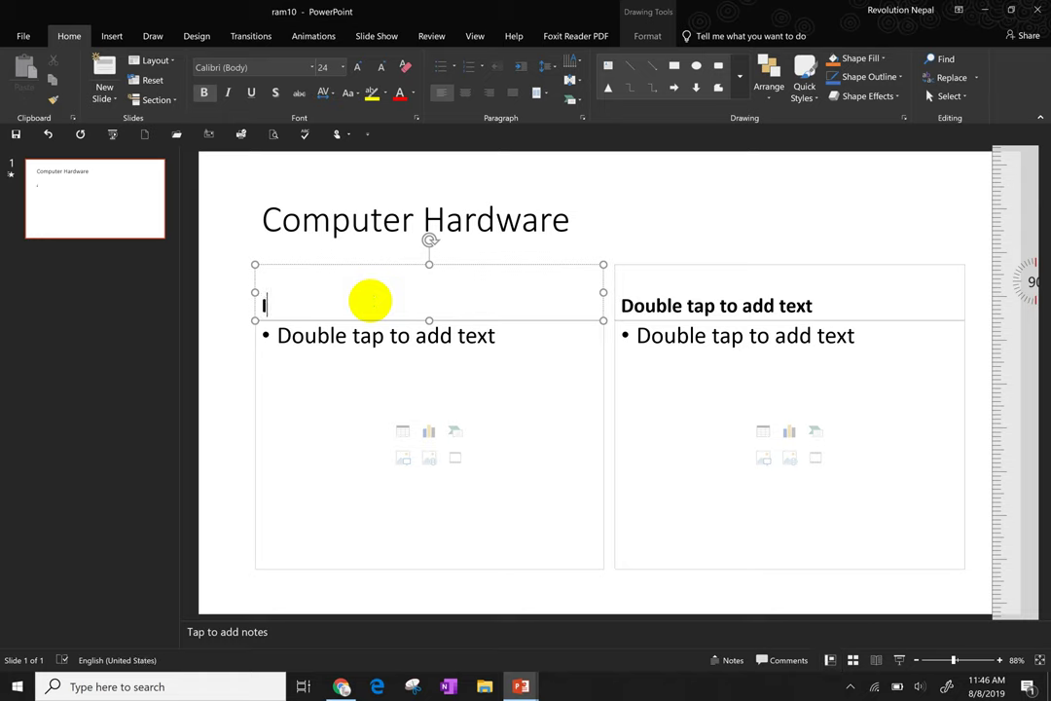
type("Input")
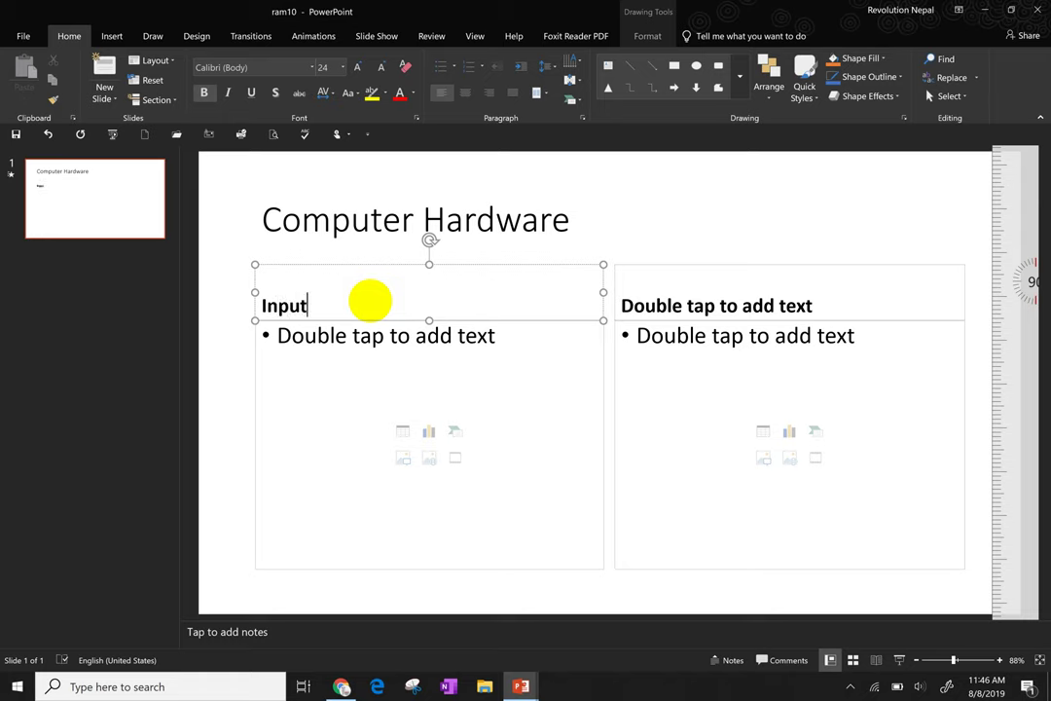
left_click(670, 294)
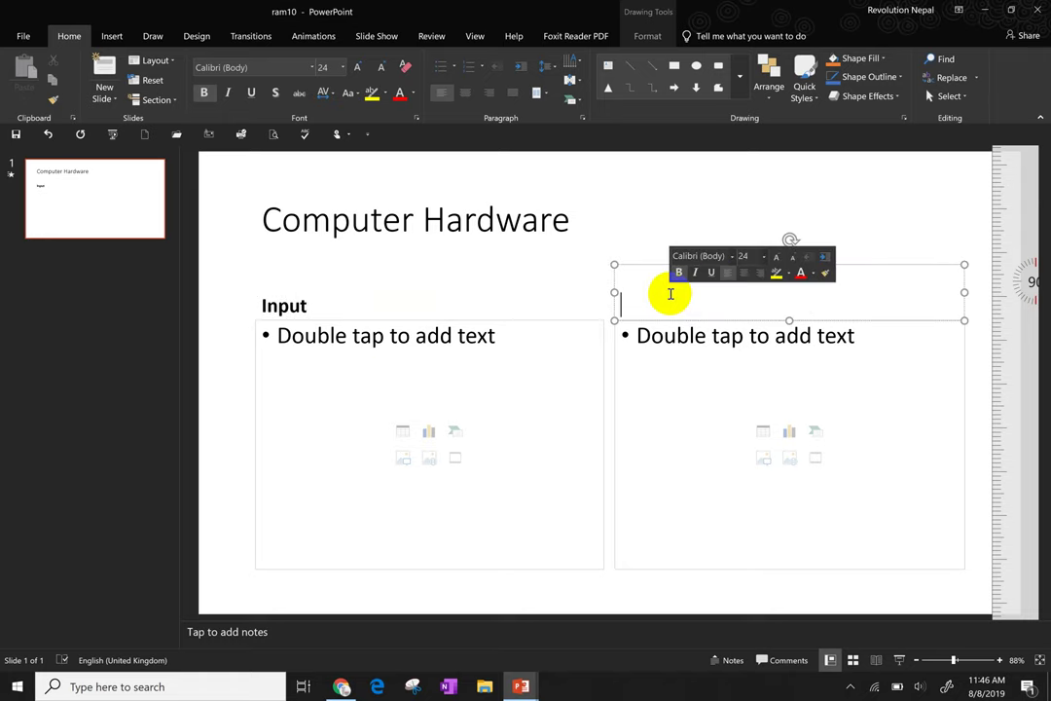
type("Outp")
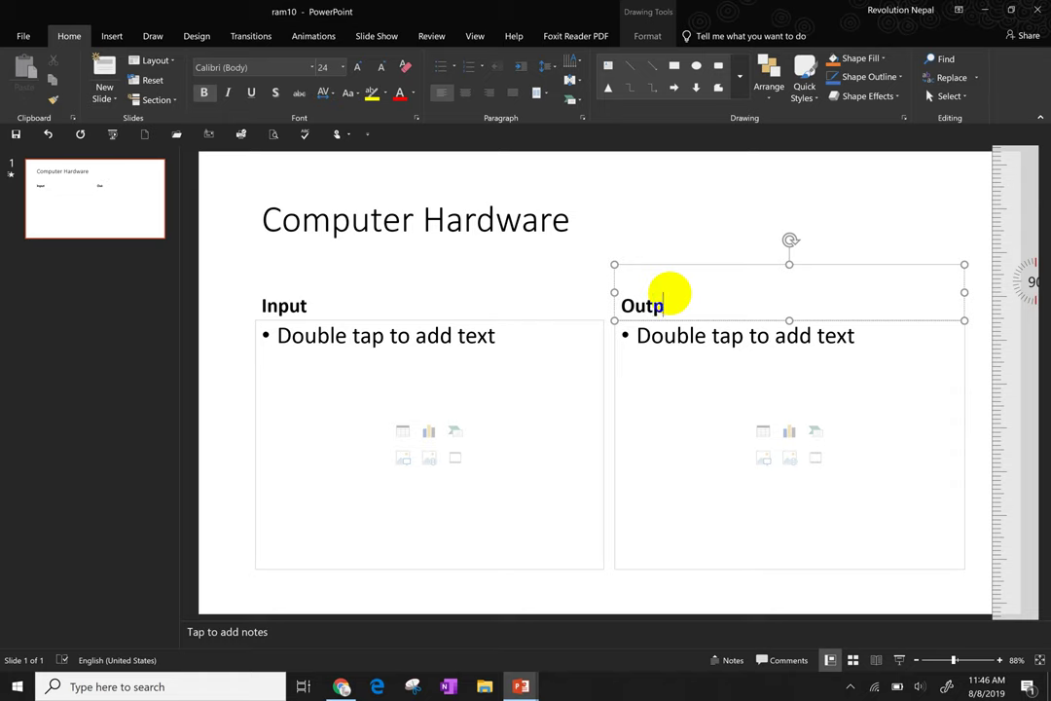
type("ut")
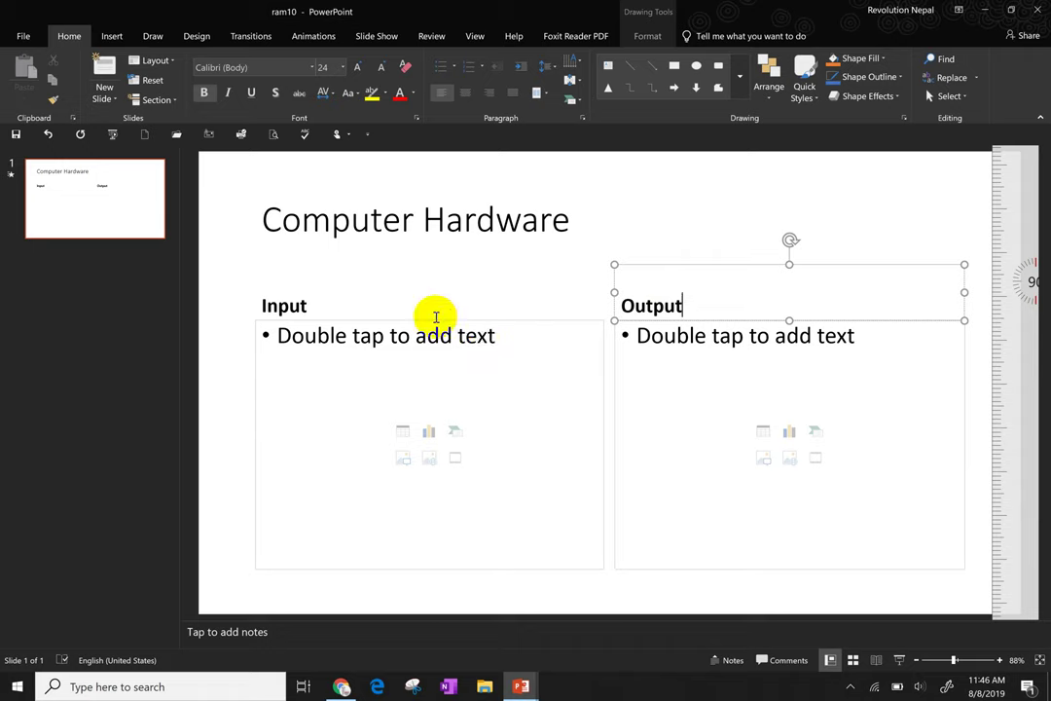
left_click(570, 223)
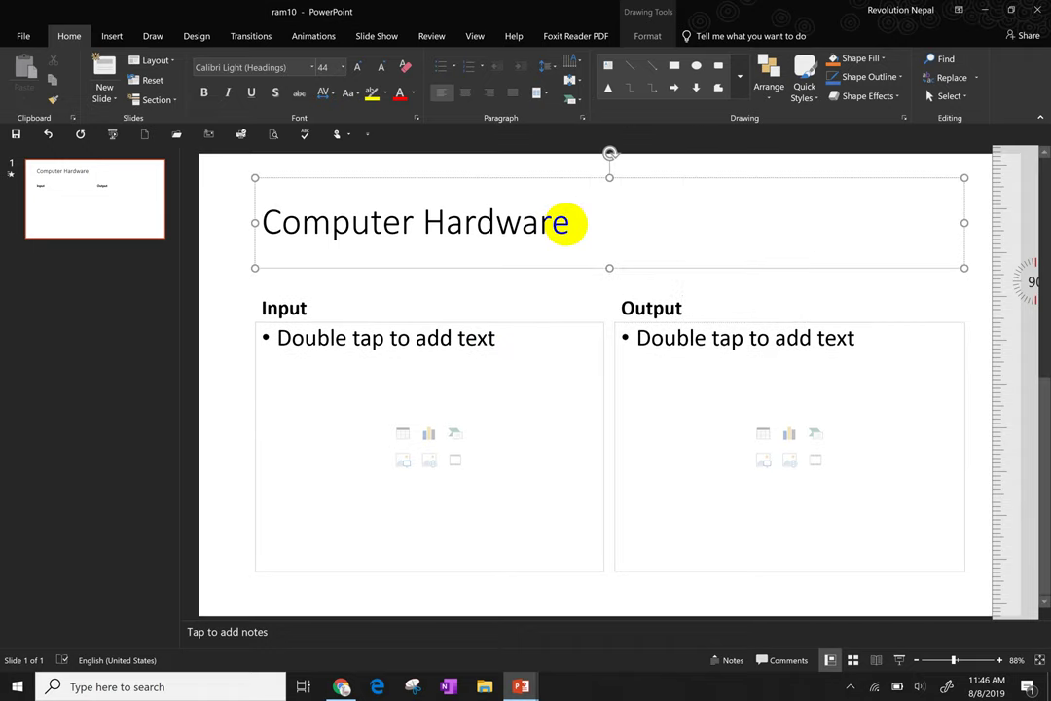
type(" Devi")
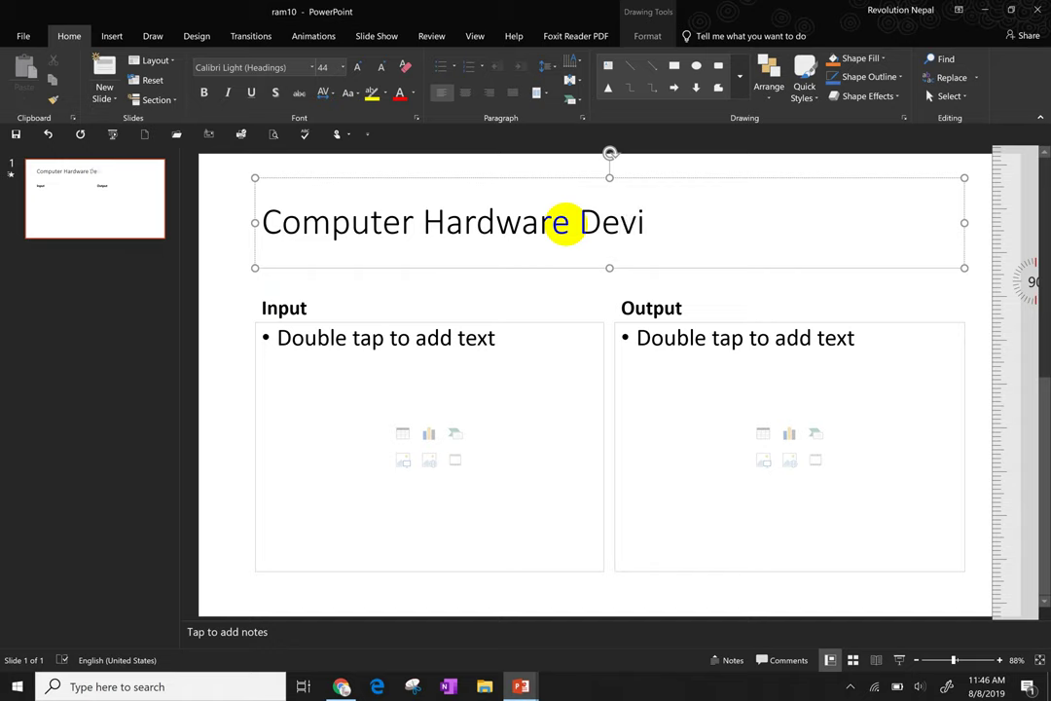
type("ce")
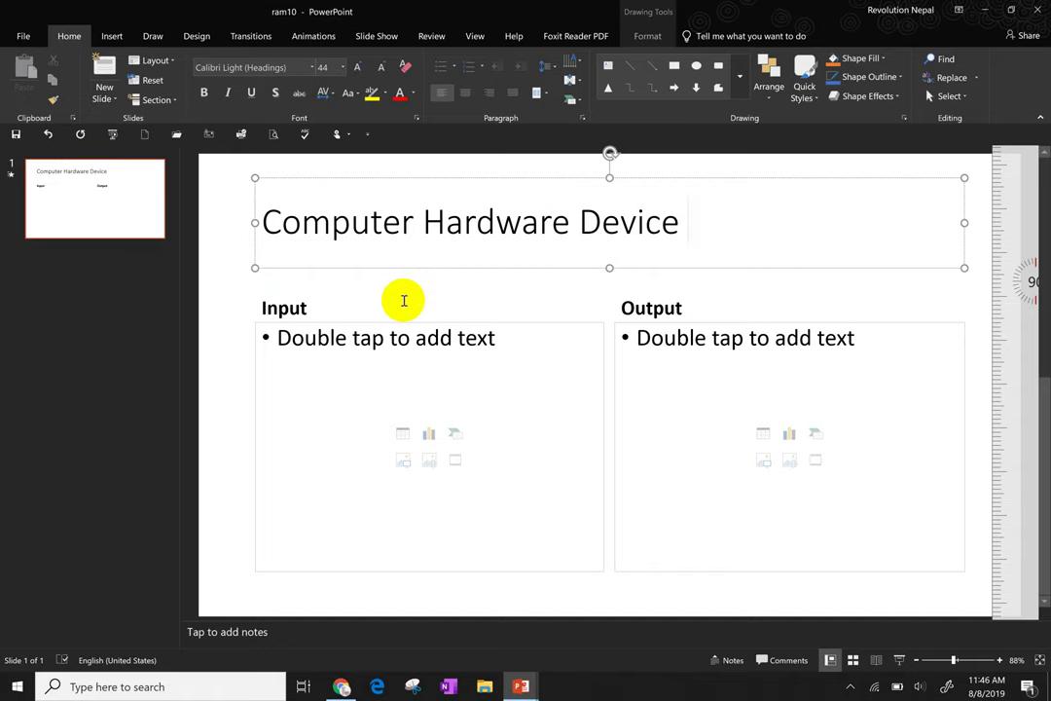
left_click(404, 298)
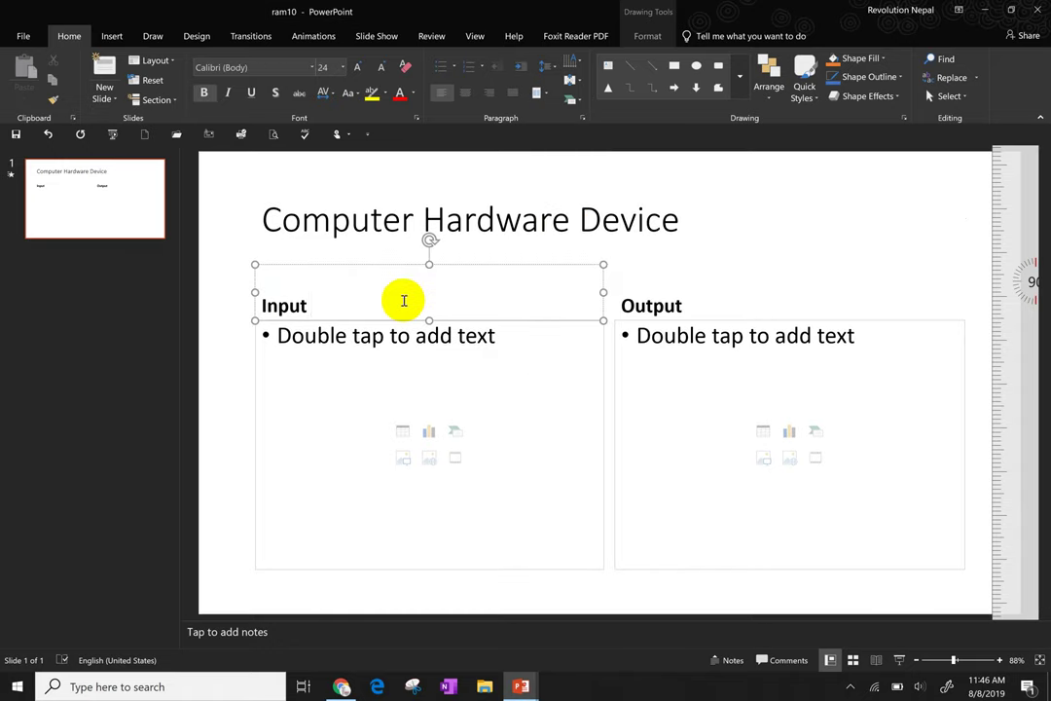
Step: List Keyboard and Mouse under Input, correcting the 'Keybord' misspelling
left_click(432, 343)
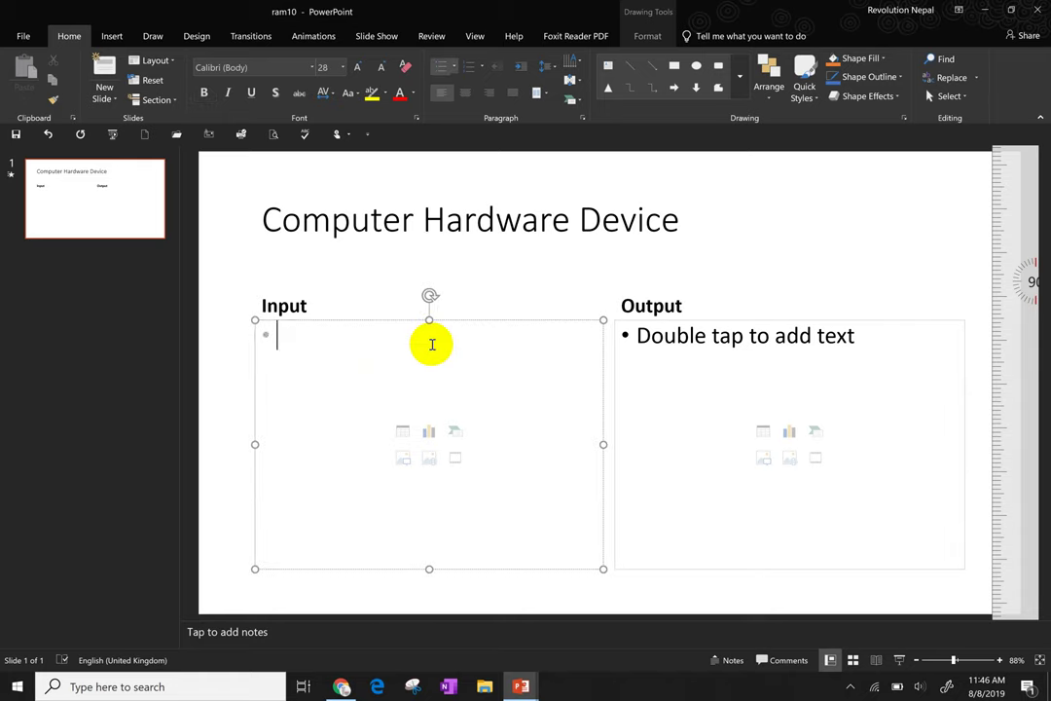
type("Ke")
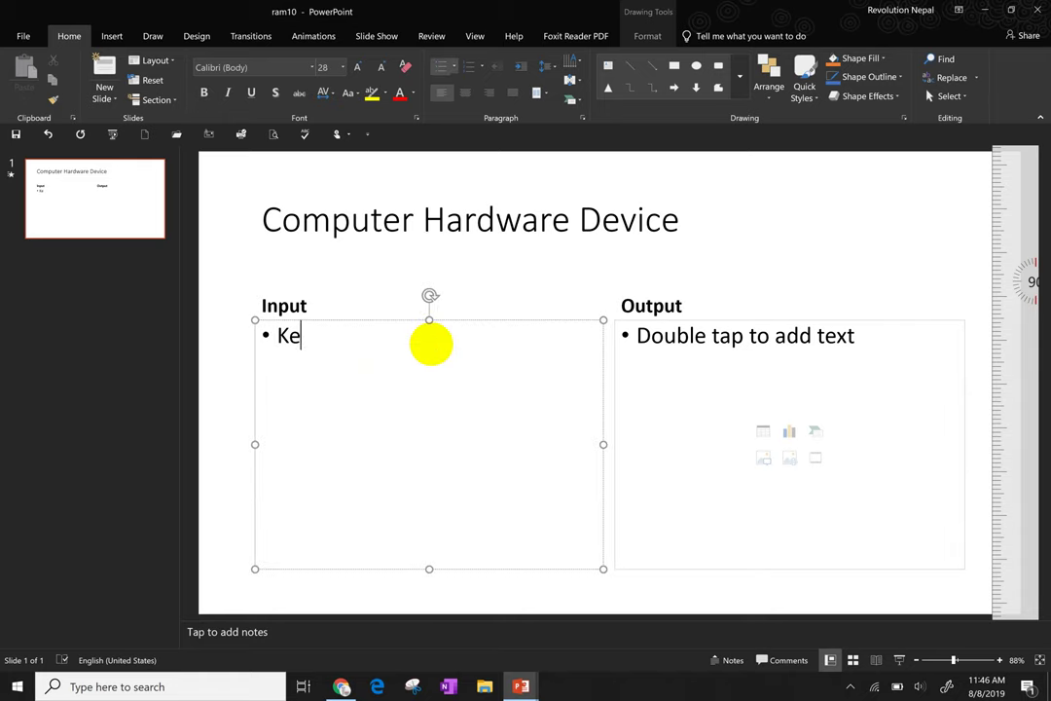
type("ybord")
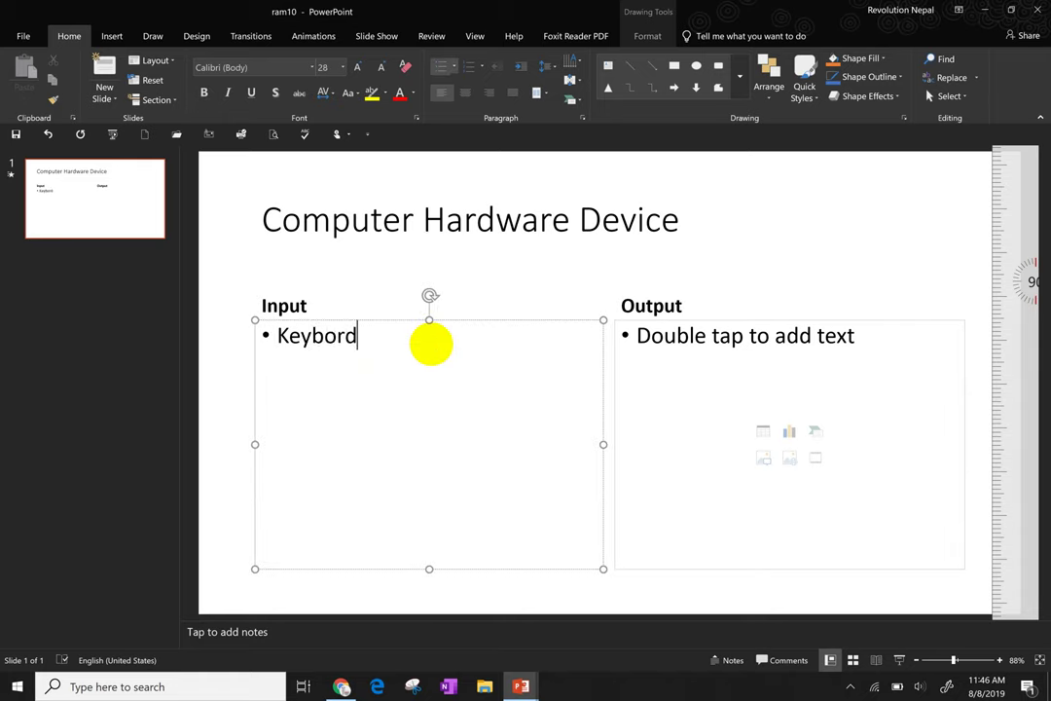
key("Return")
type("Mouse")
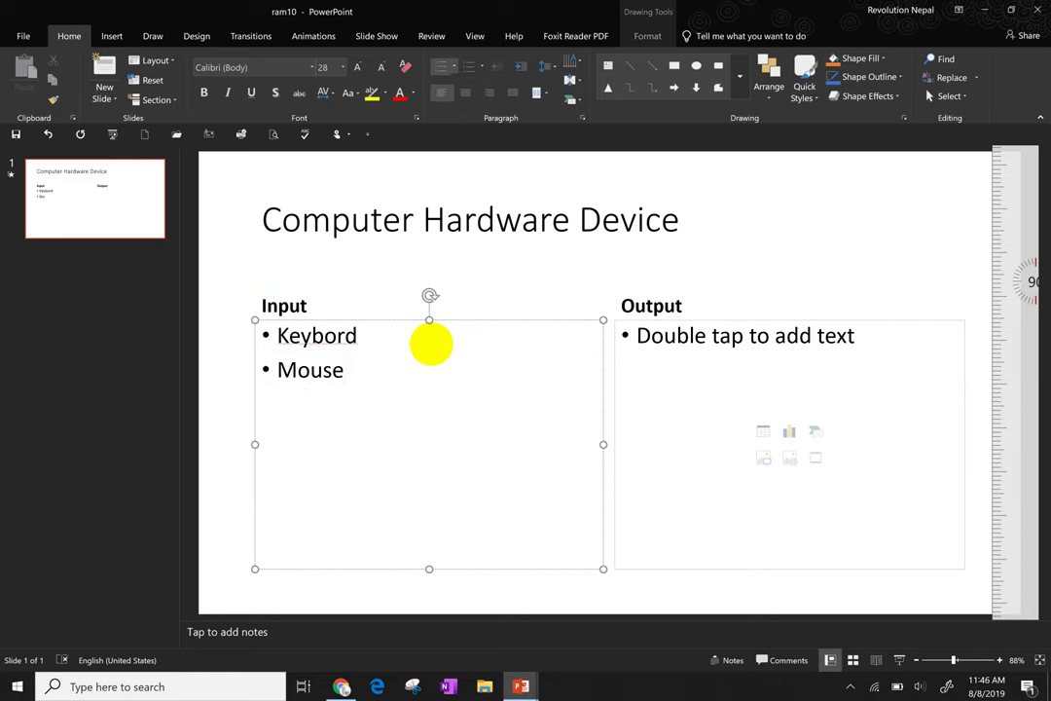
right_click(306, 340)
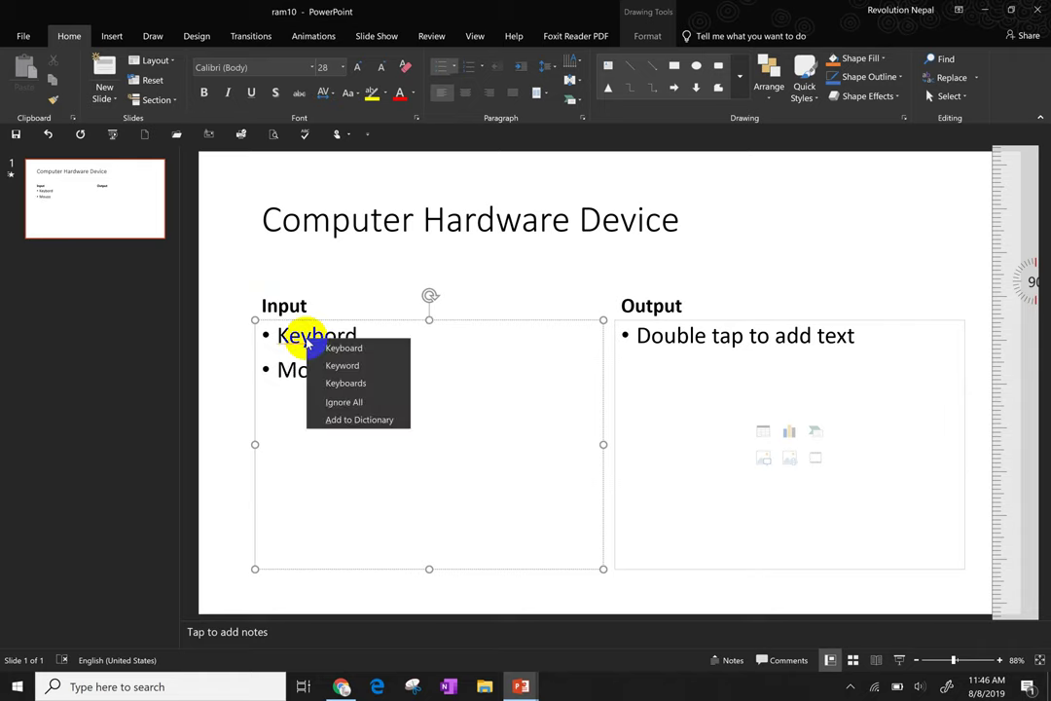
left_click(324, 348)
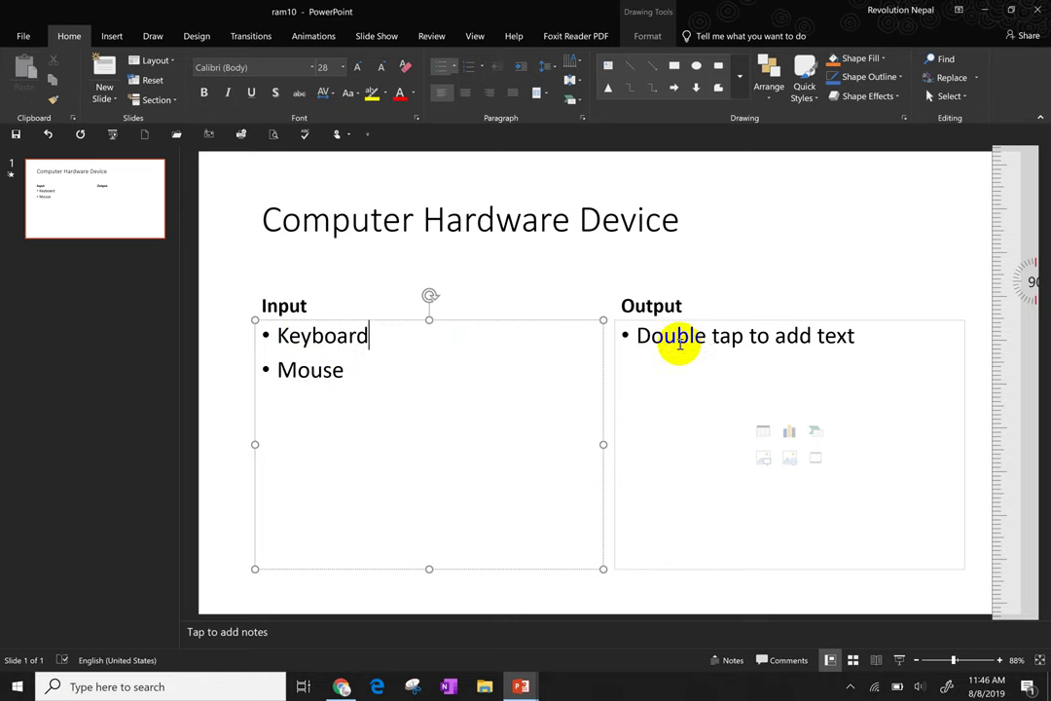
Step: List Screen and Printer under Output
left_click(668, 338)
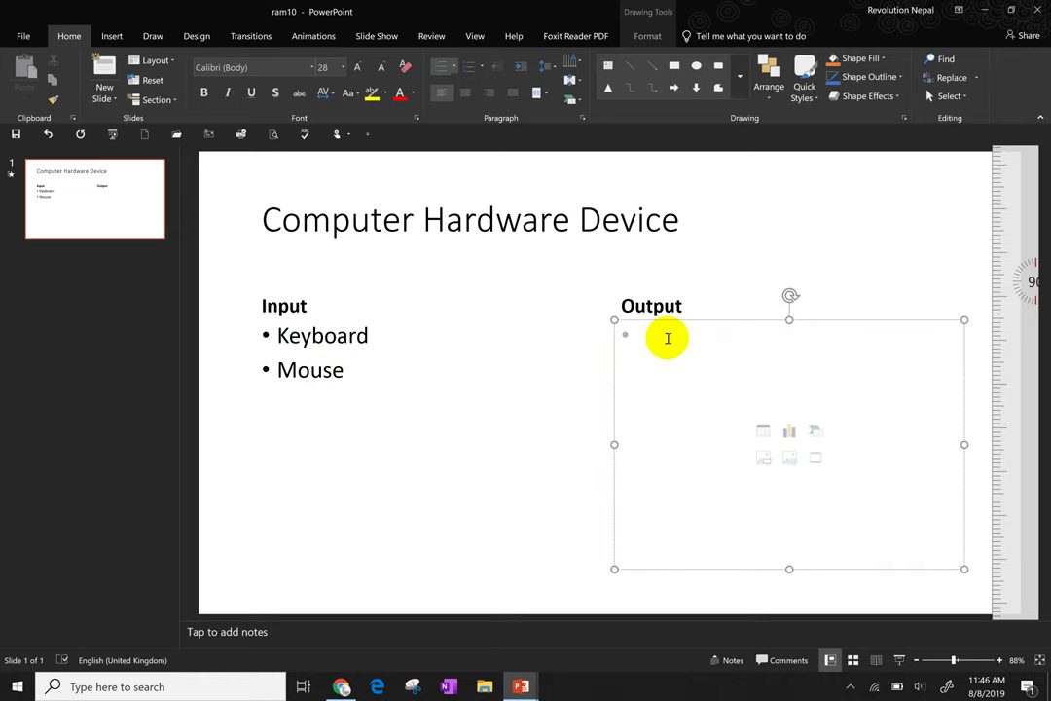
type("Scr")
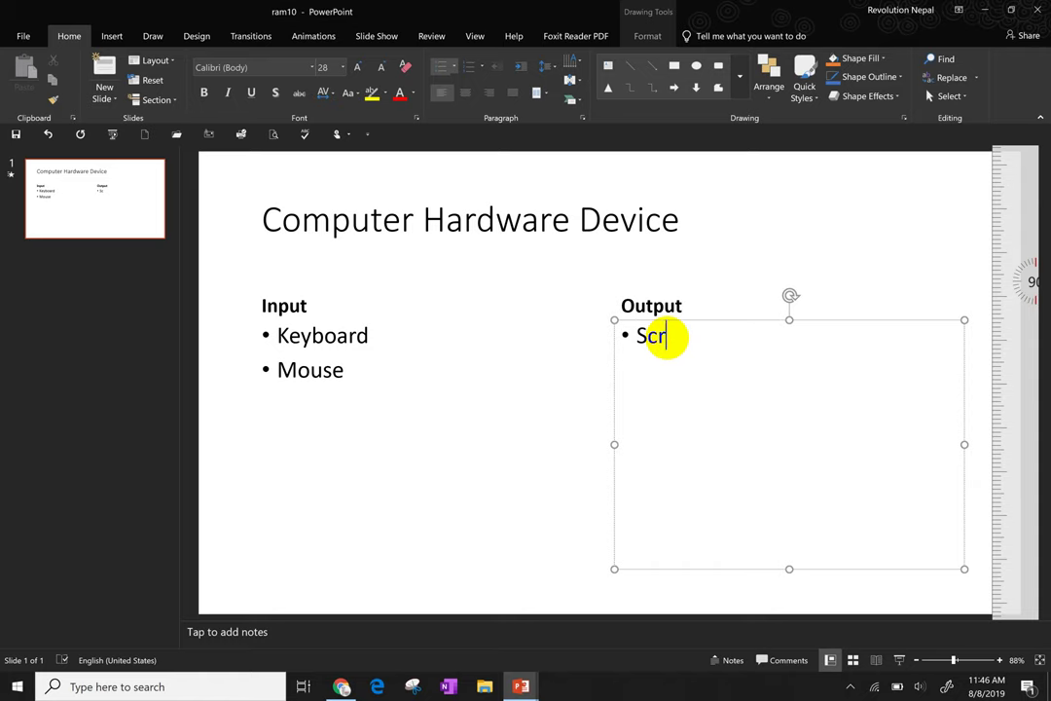
type("een")
key("Return")
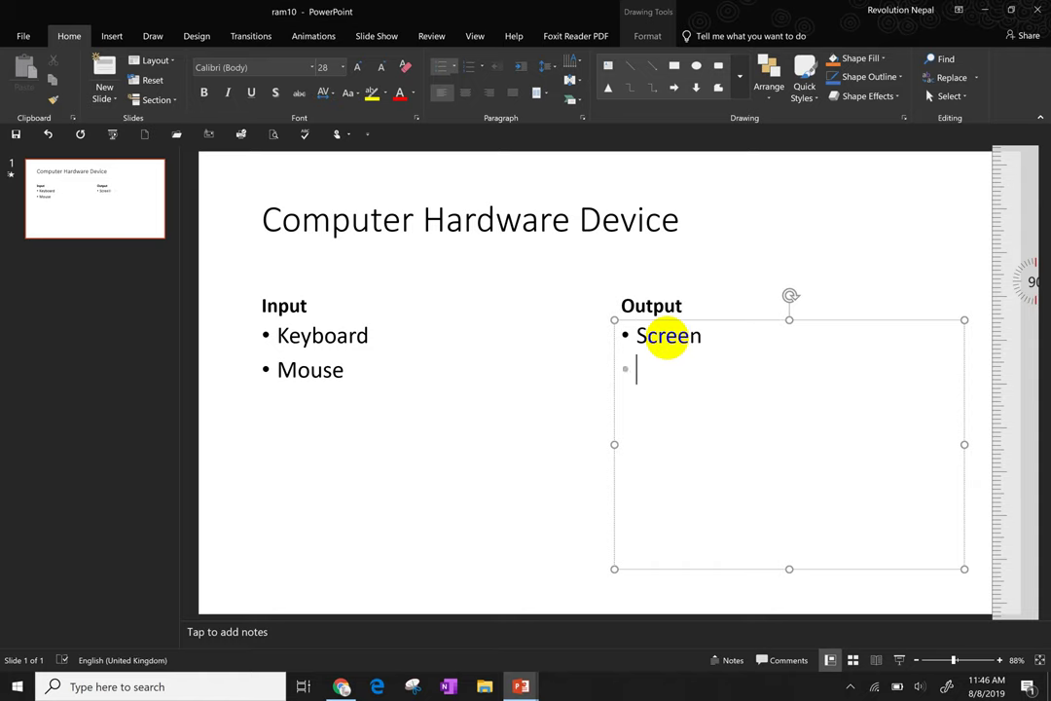
type("prin")
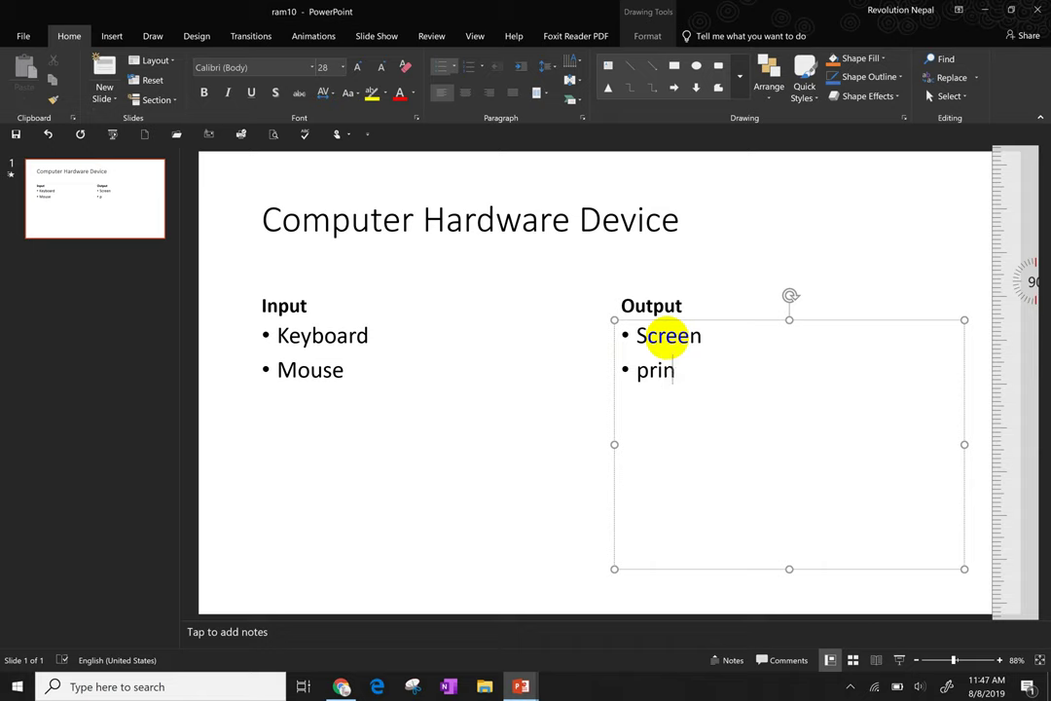
type("ter")
key("Return")
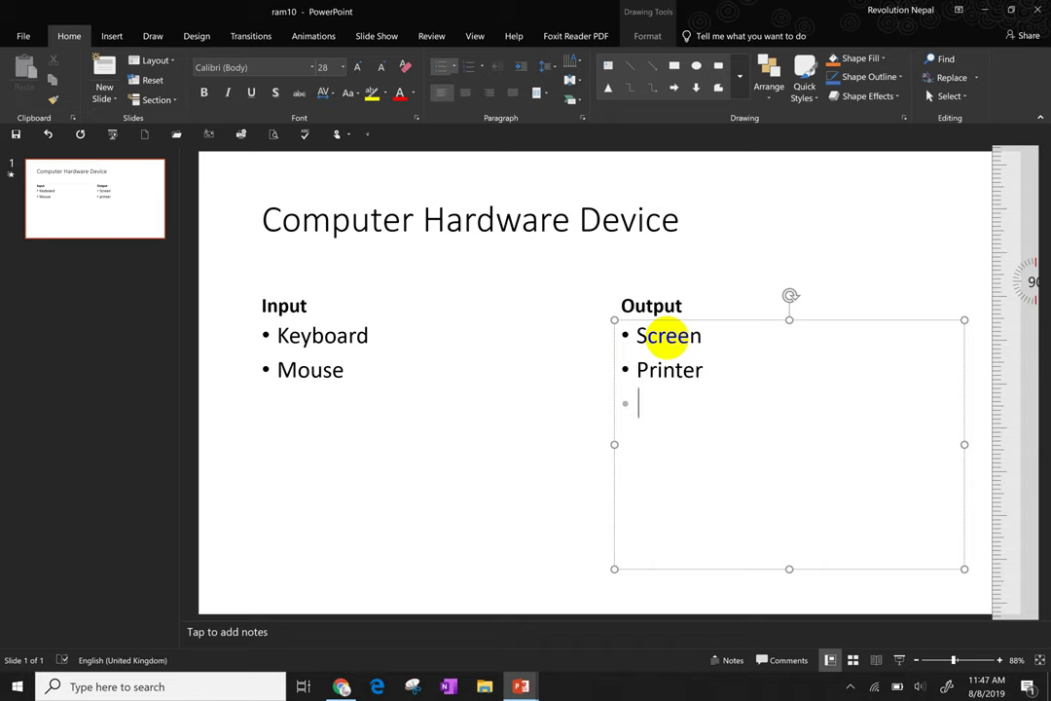
left_click(674, 253)
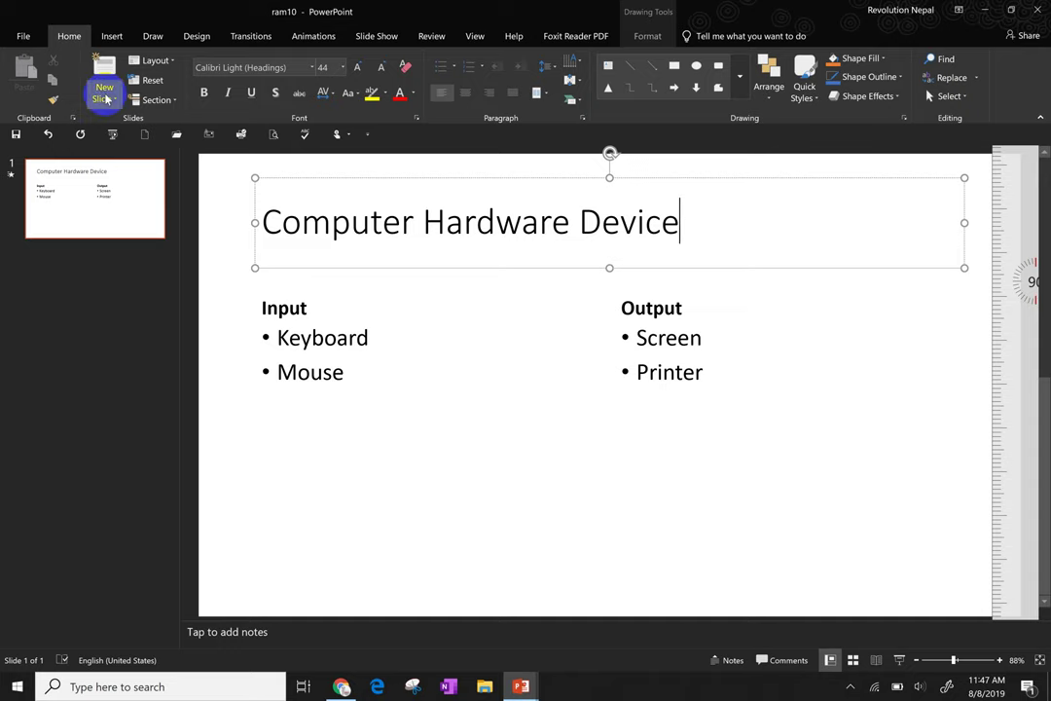
Step: Insert a blank Title and Content slide after the comparison slide, then return to slide 1
left_click(105, 97)
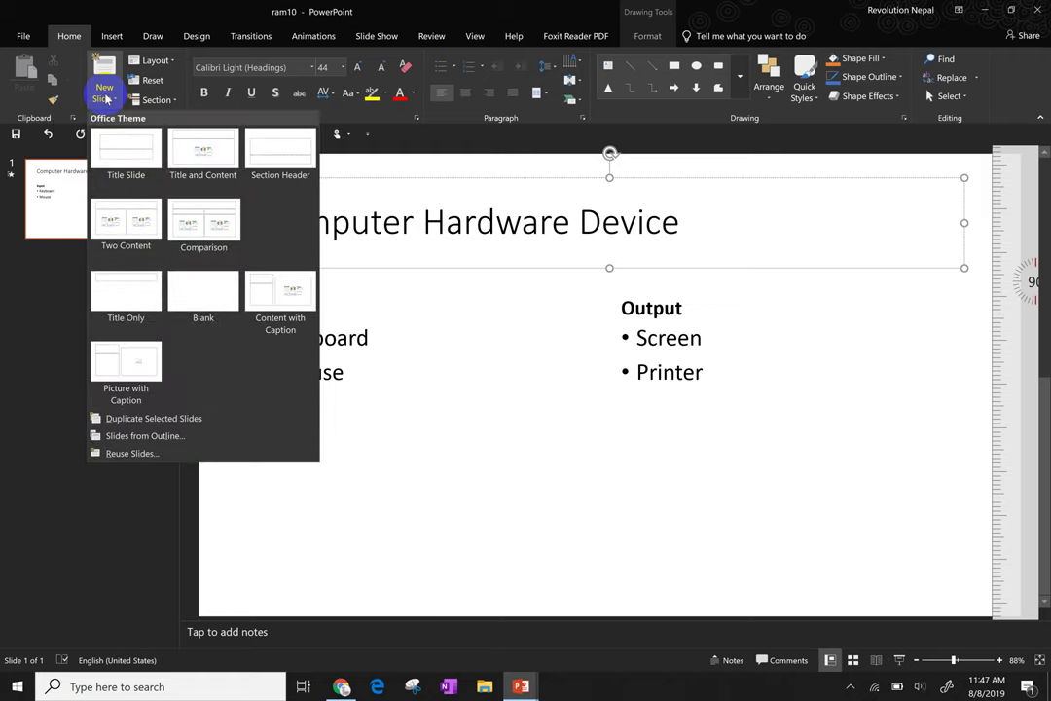
left_click(203, 146)
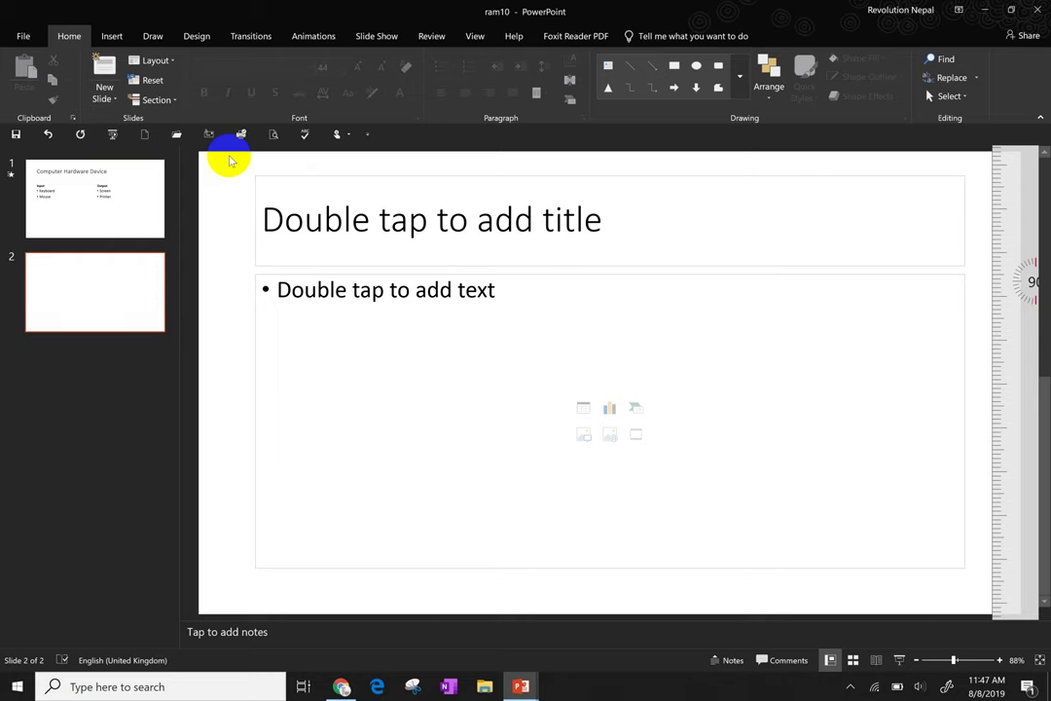
left_click(124, 202)
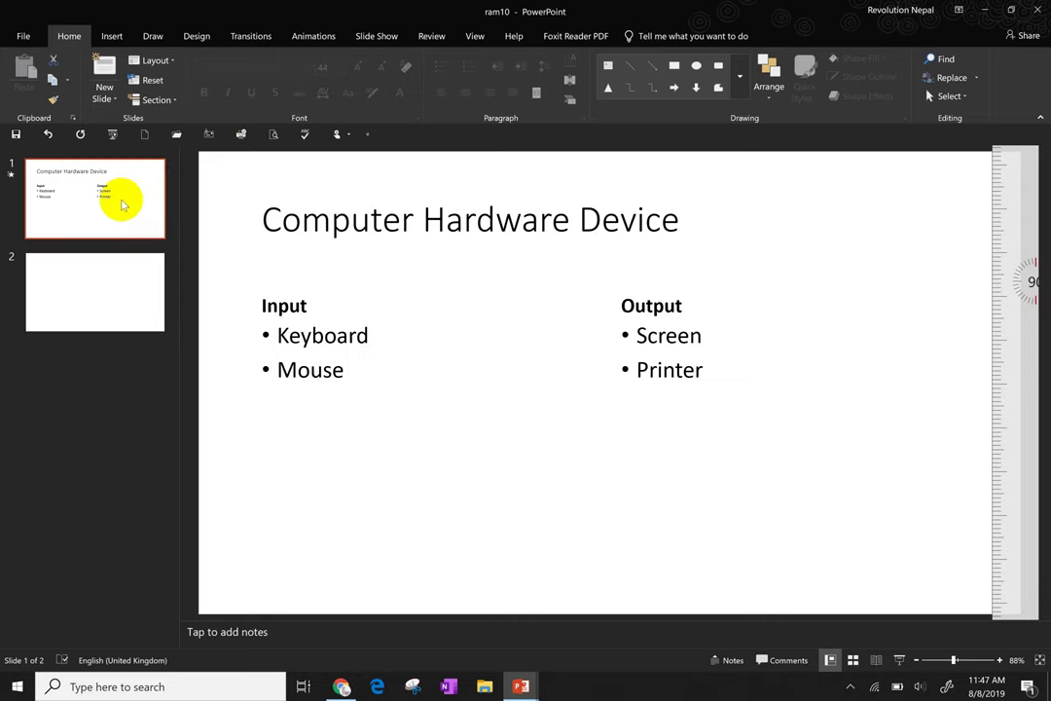
Step: Copy slide 1 and paste it after slide 2 using the destination theme
right_click(124, 204)
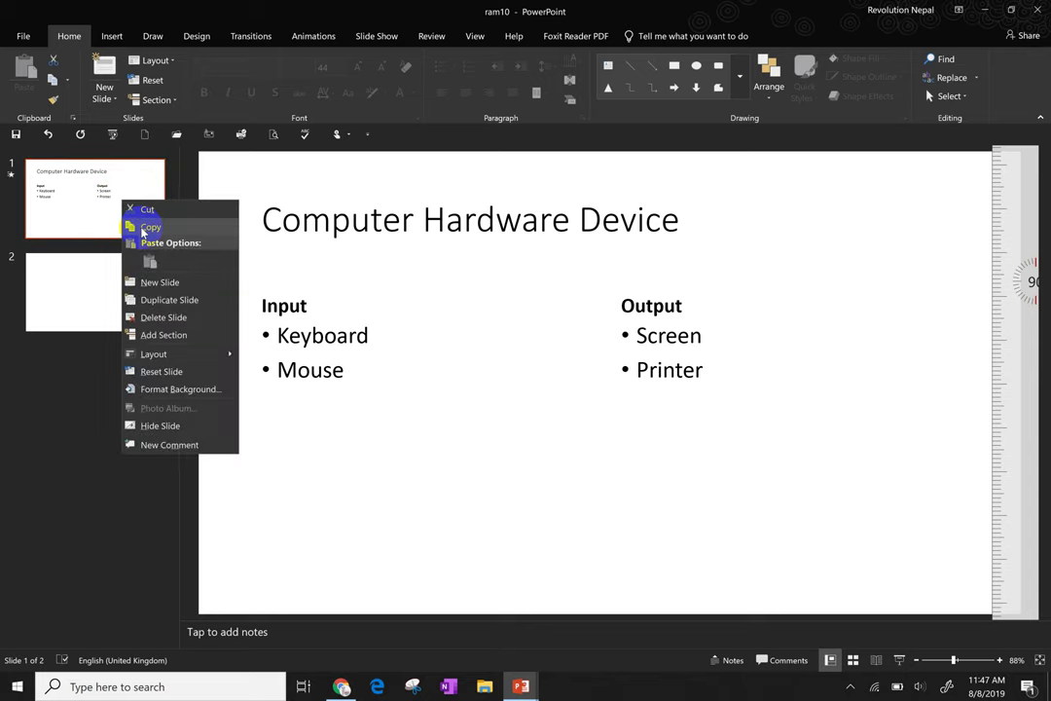
left_click(142, 232)
left_click(110, 368)
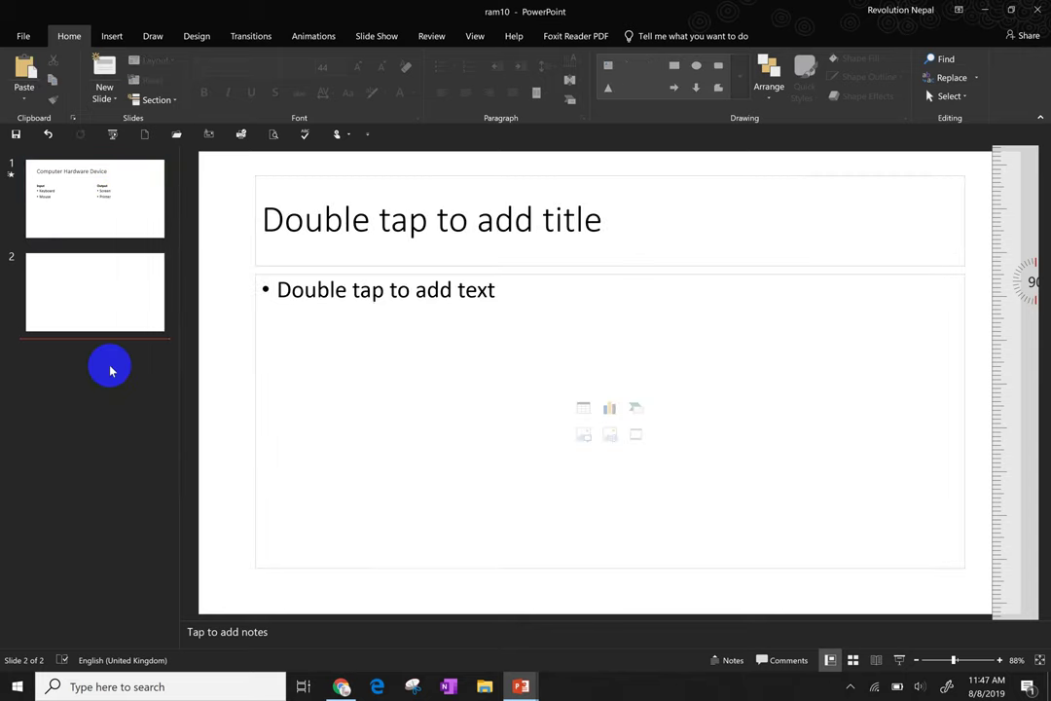
right_click(110, 370)
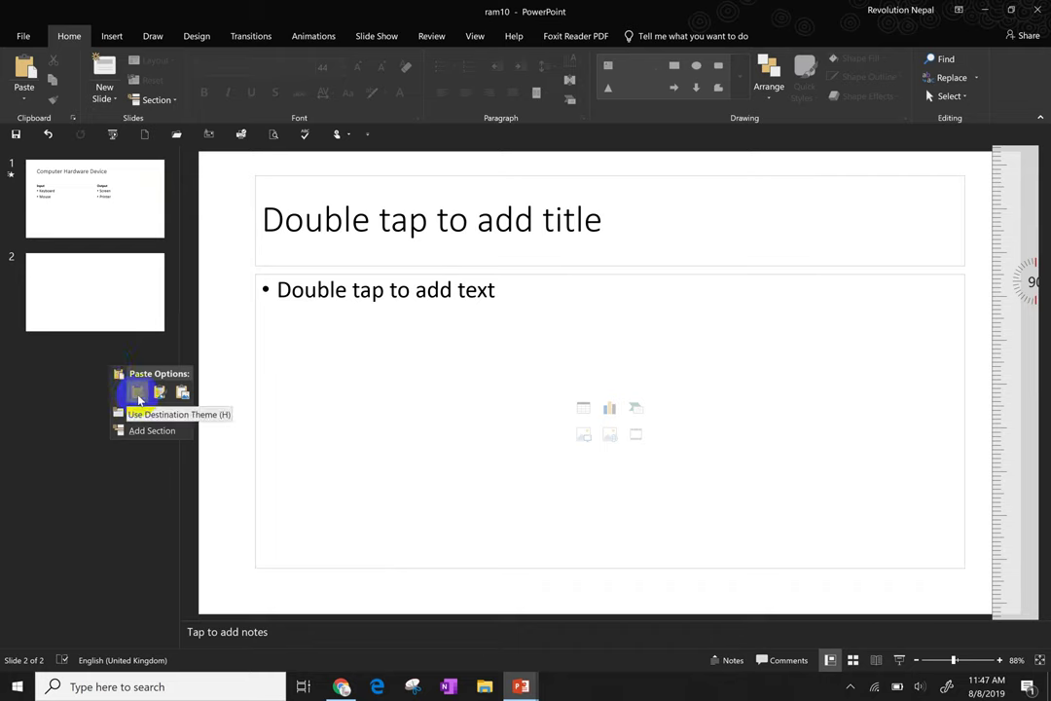
left_click(136, 393)
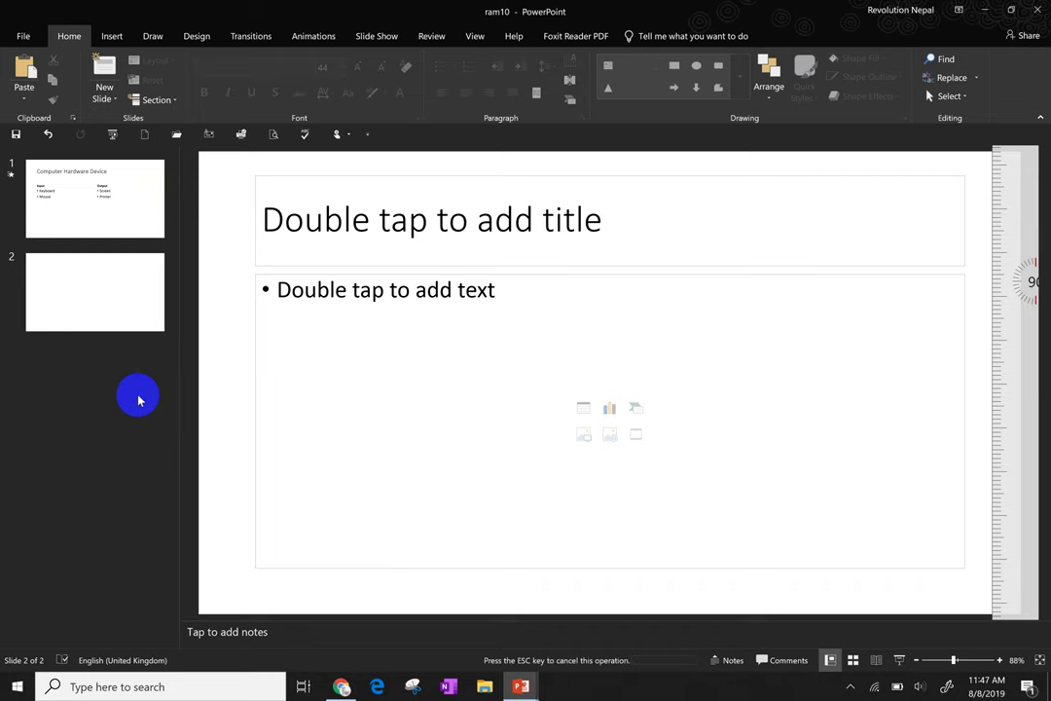
Step: Duplicate slide 1, then delete the extra blank third slide
left_click(125, 200)
right_click(125, 199)
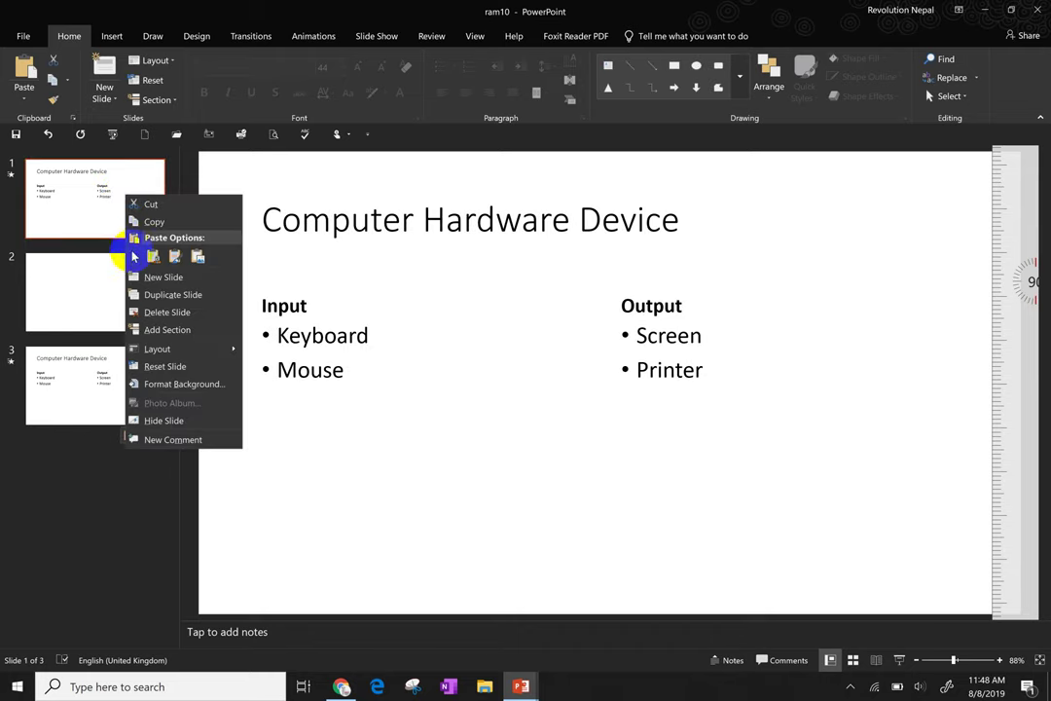
left_click(153, 296)
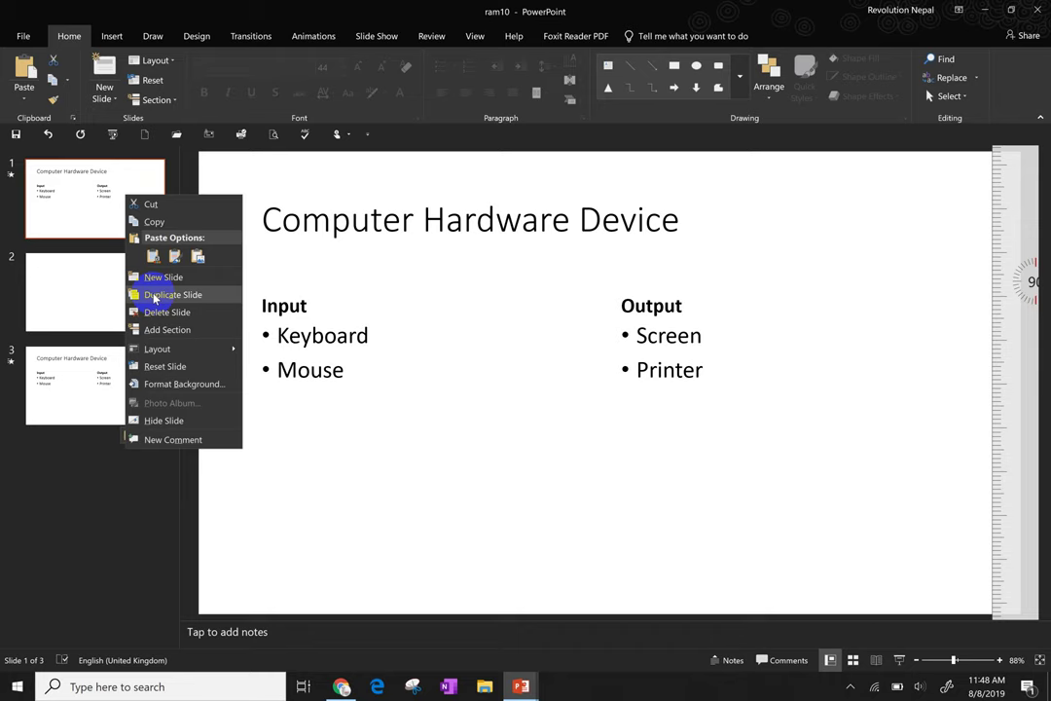
left_click(105, 380)
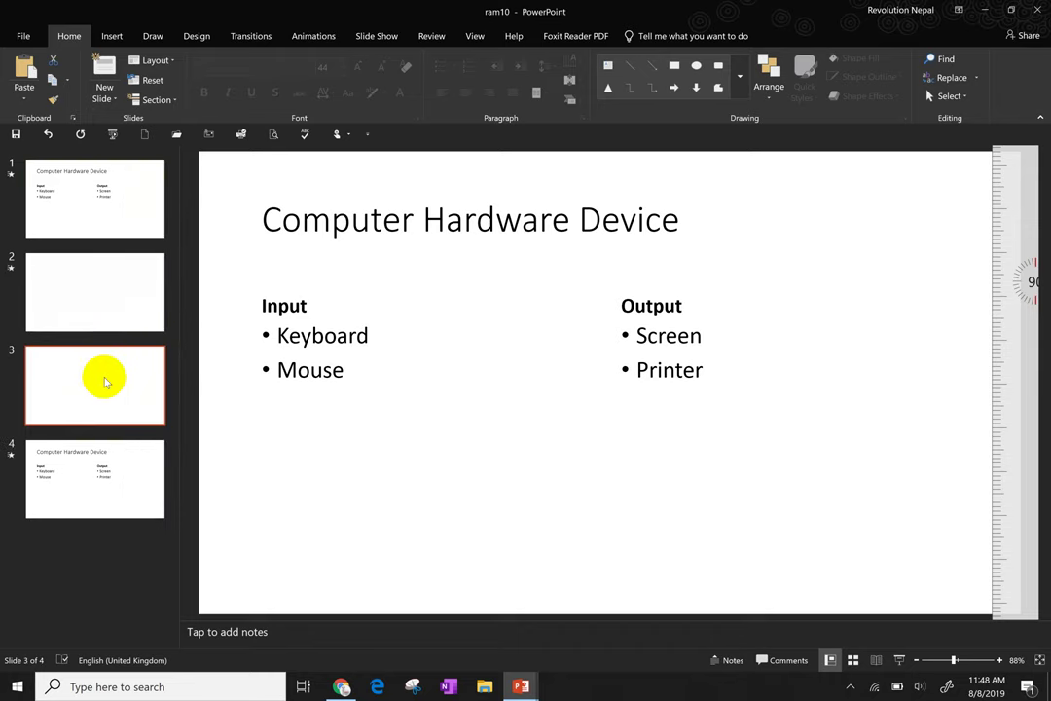
right_click(106, 380)
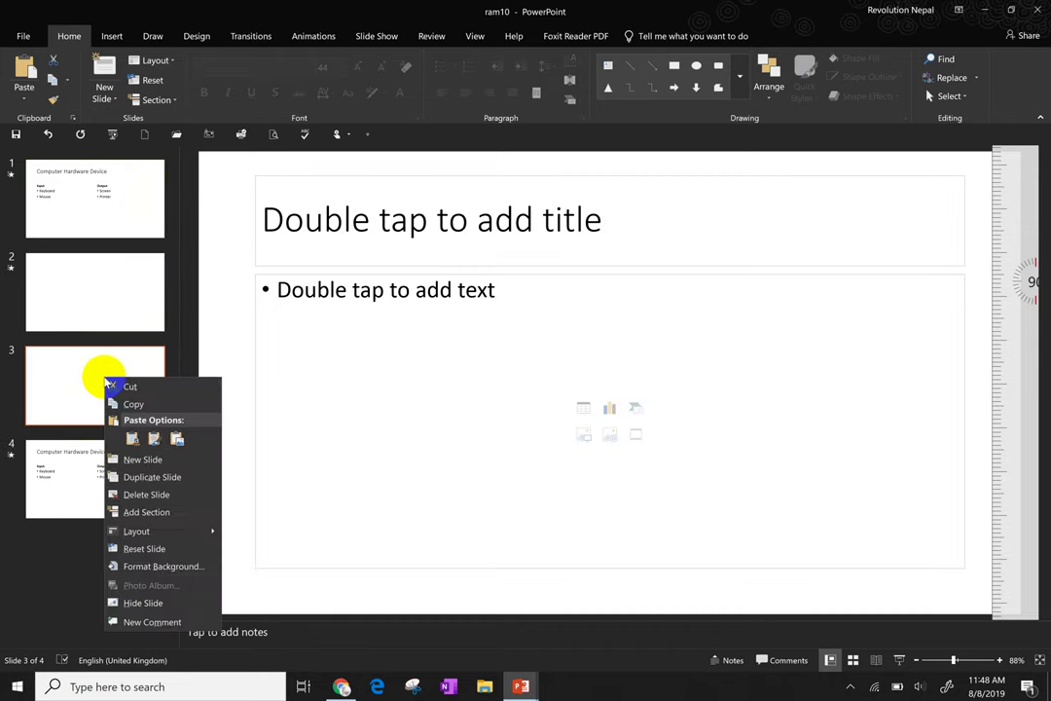
left_click(129, 500)
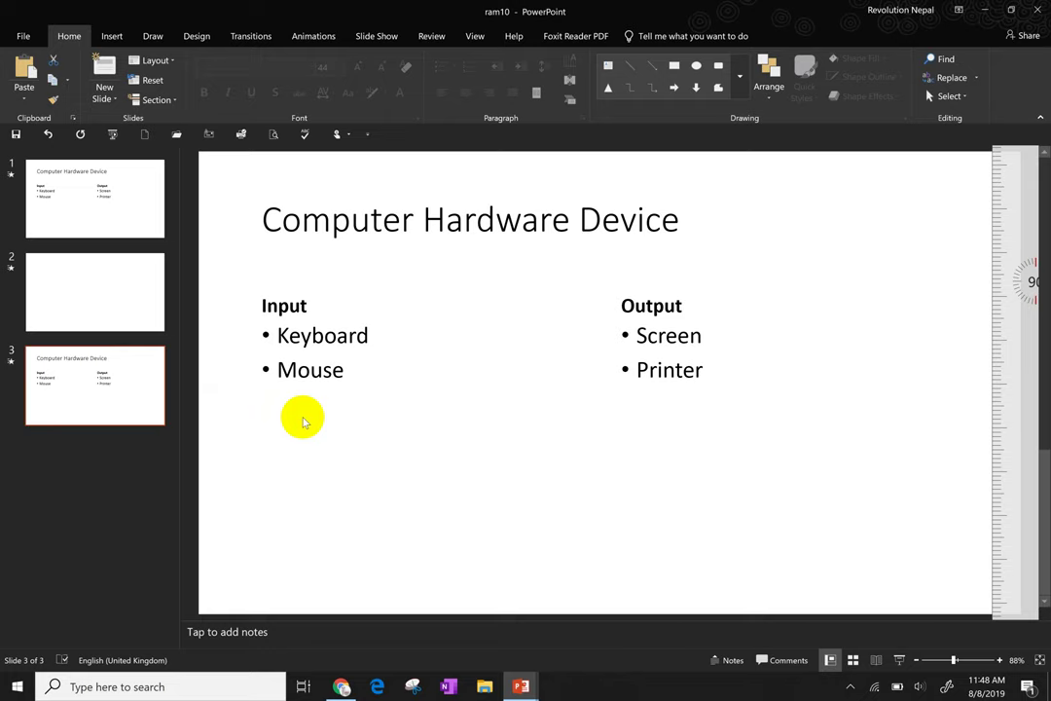
Step: Set the Computer Hardware Device title in Arial Black, after briefly trying Calibri
left_click(369, 224)
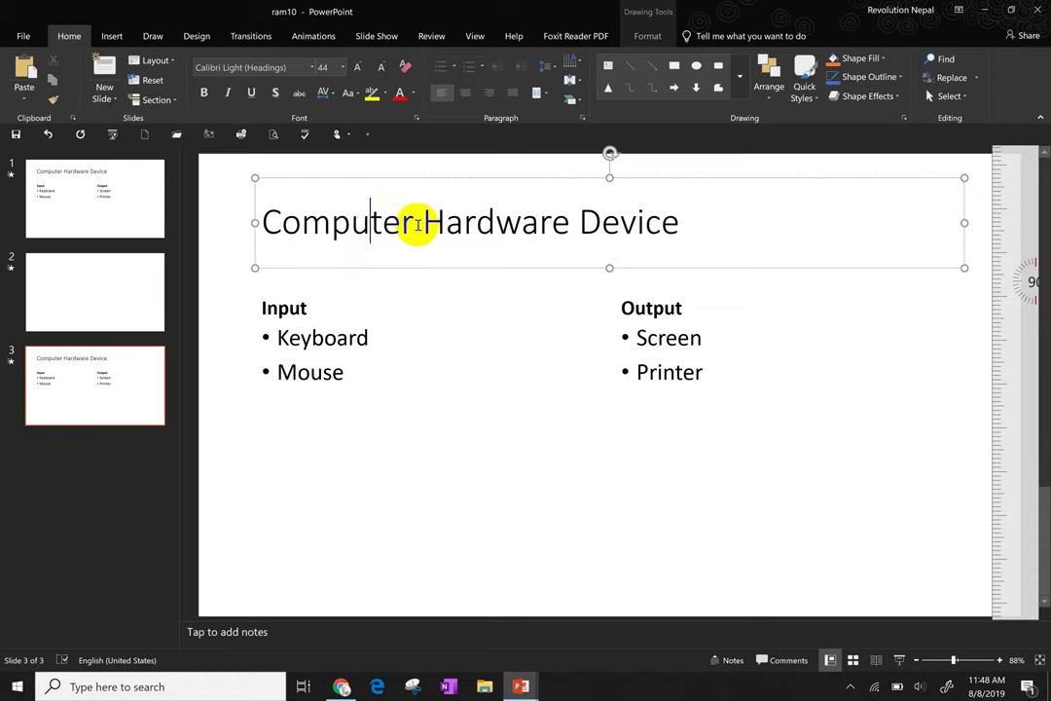
left_click(700, 222)
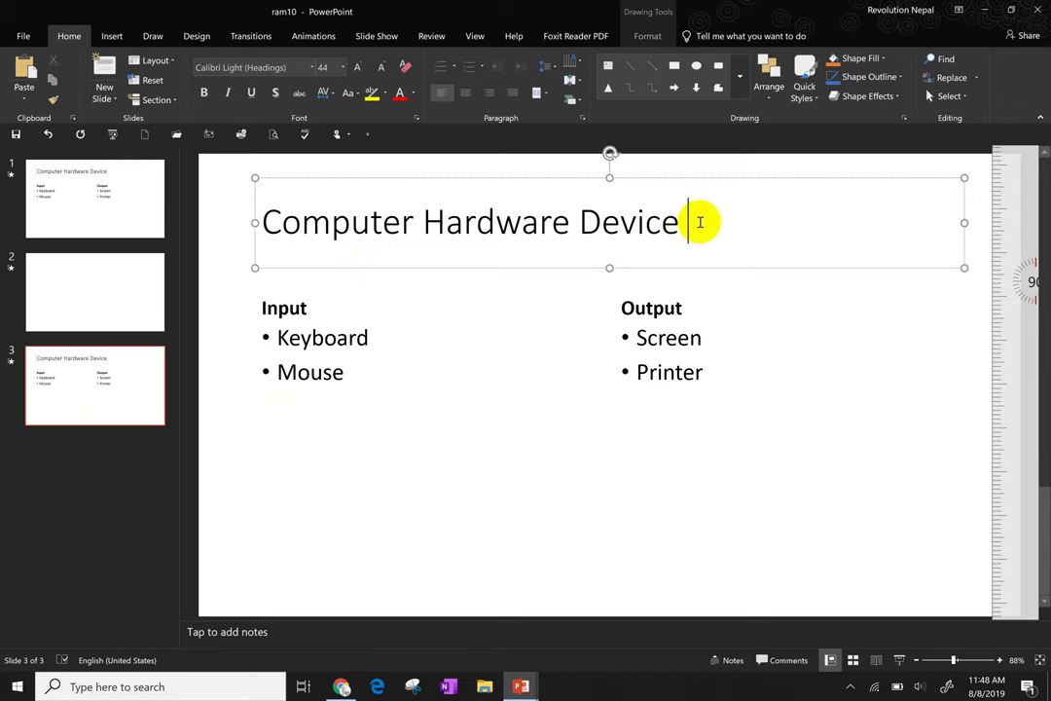
left_click_drag(700, 222, 304, 226)
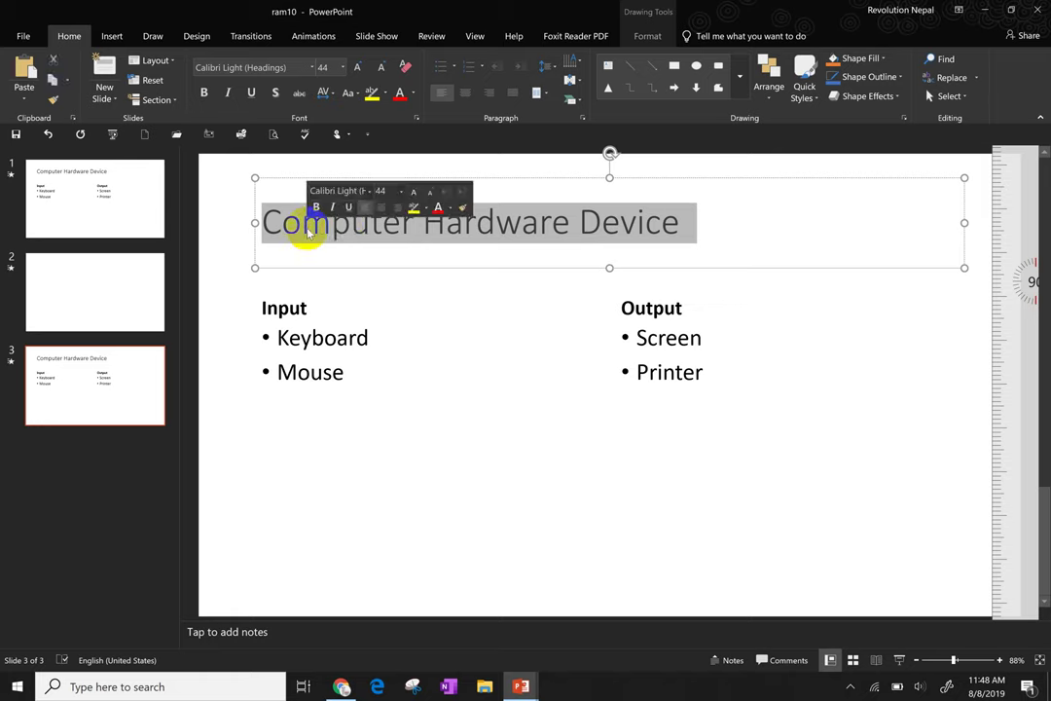
left_click(286, 72)
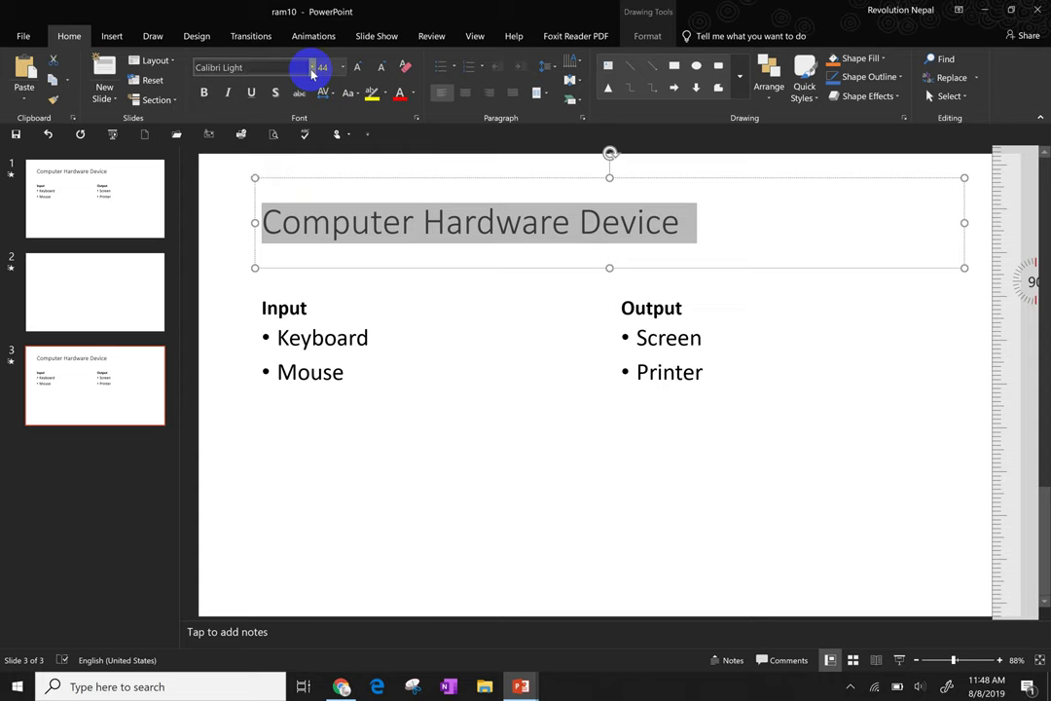
left_click(312, 68)
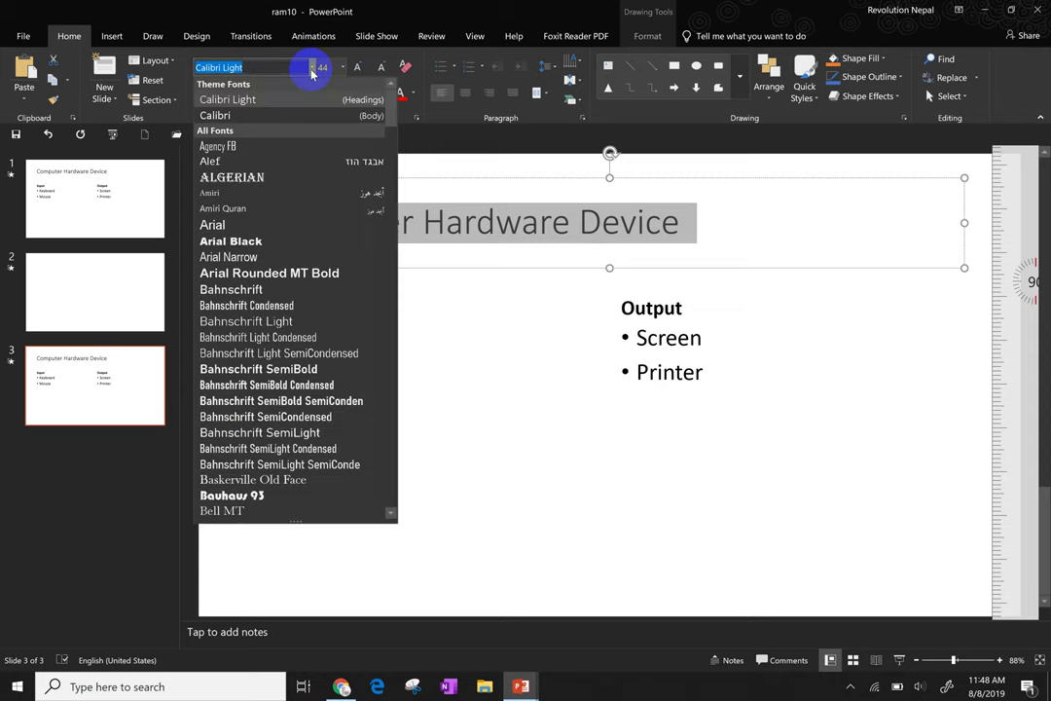
left_click(262, 115)
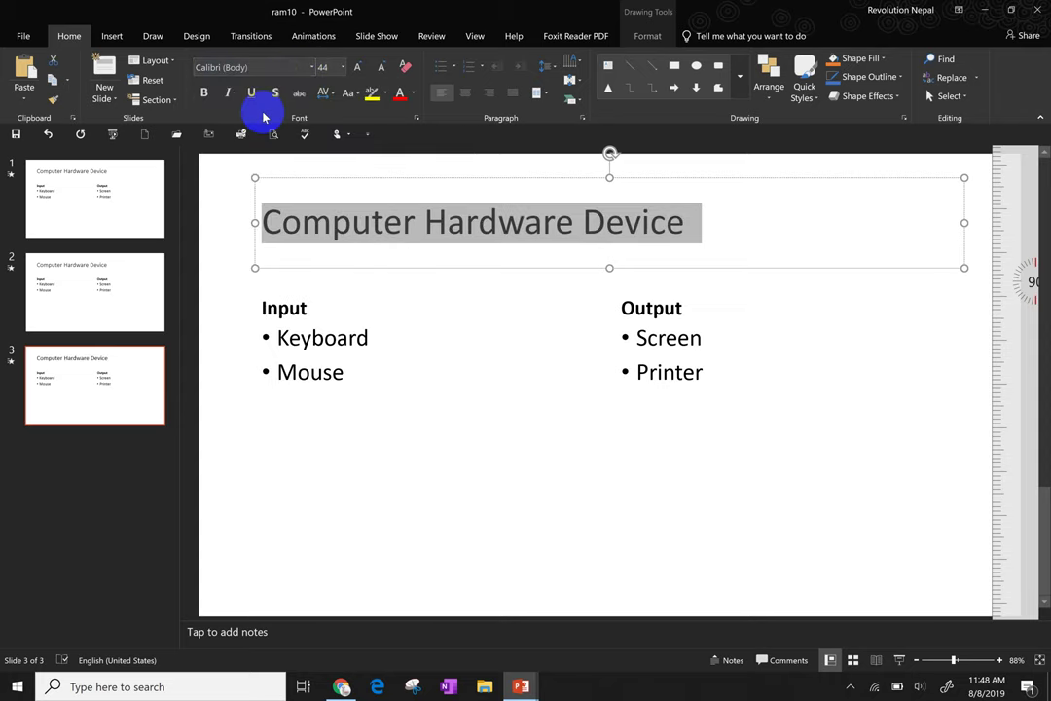
left_click(312, 68)
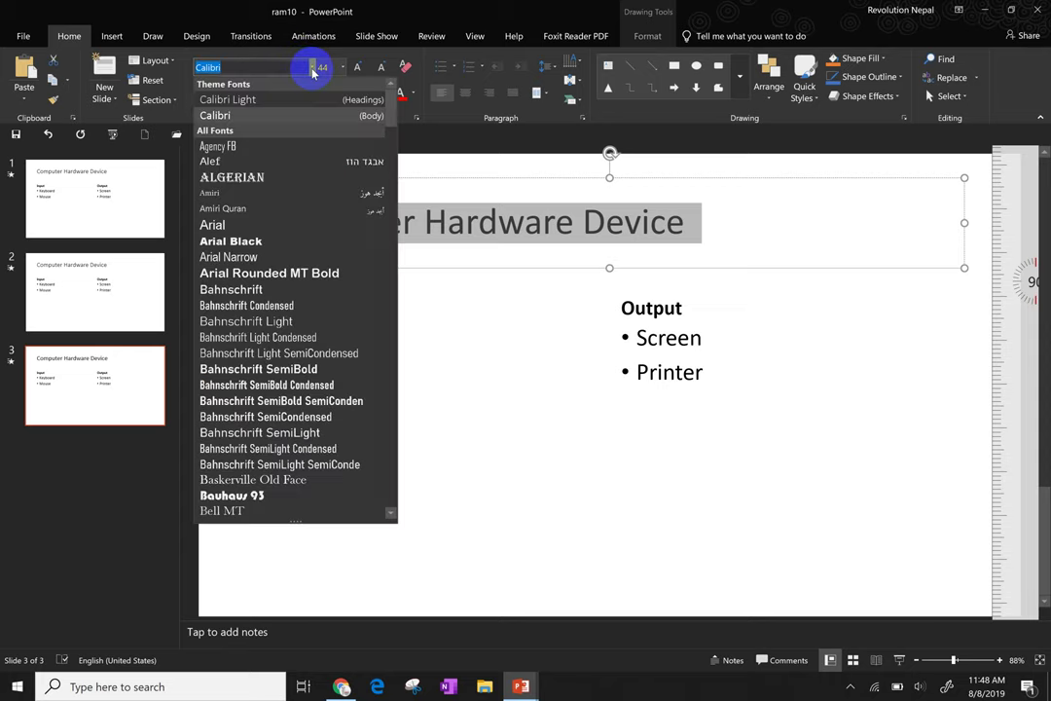
left_click(246, 240)
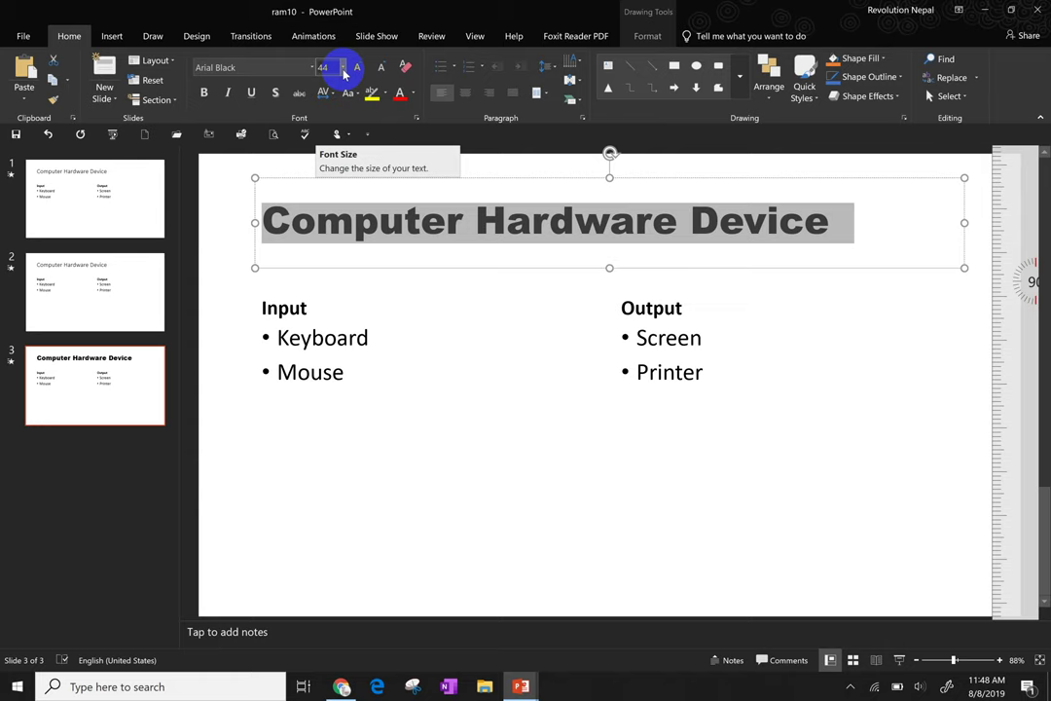
left_click(343, 69)
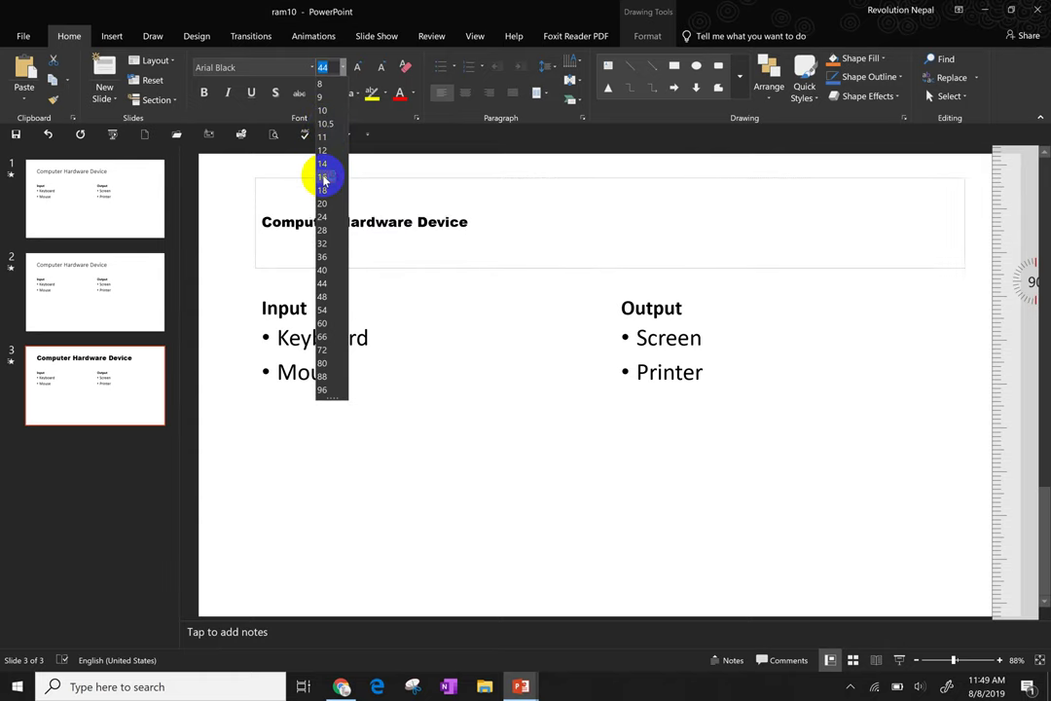
Step: Set the title's font size to 32 point
left_click(324, 242)
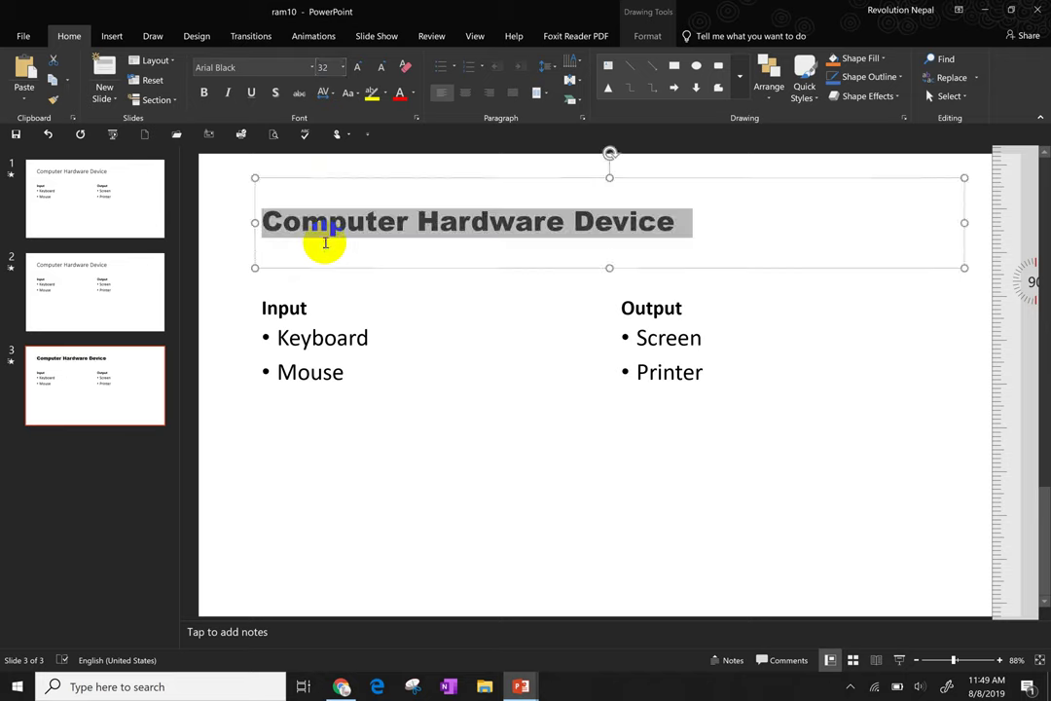
left_click(357, 67)
left_click(357, 68)
left_click(357, 67)
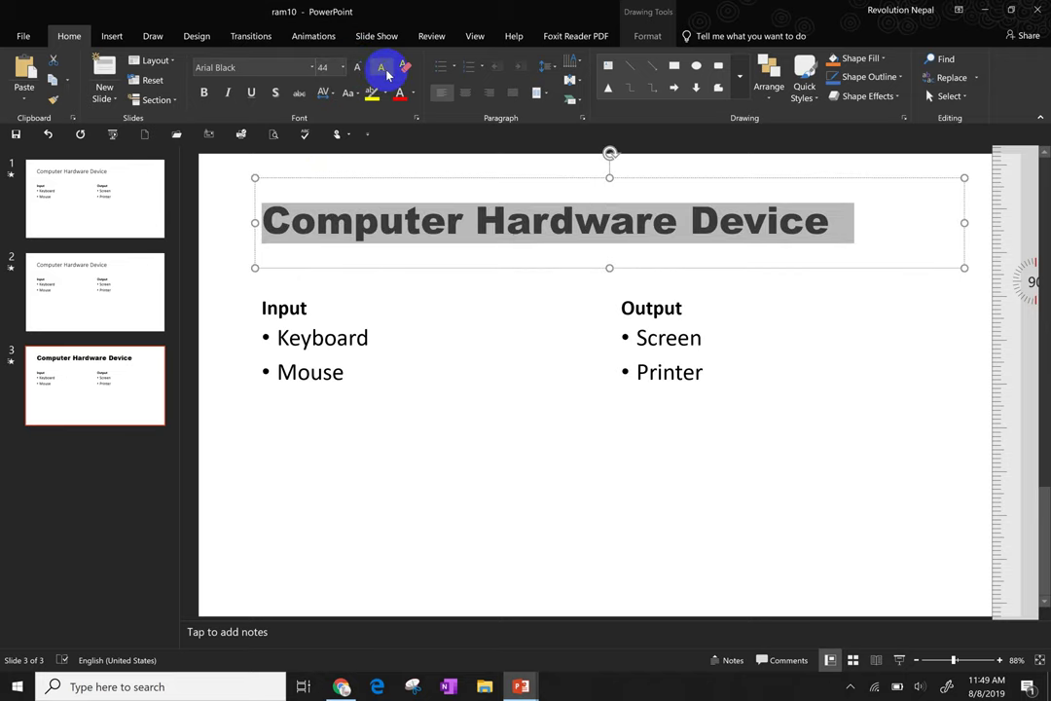
left_click(382, 67)
left_click(382, 67)
left_click(382, 68)
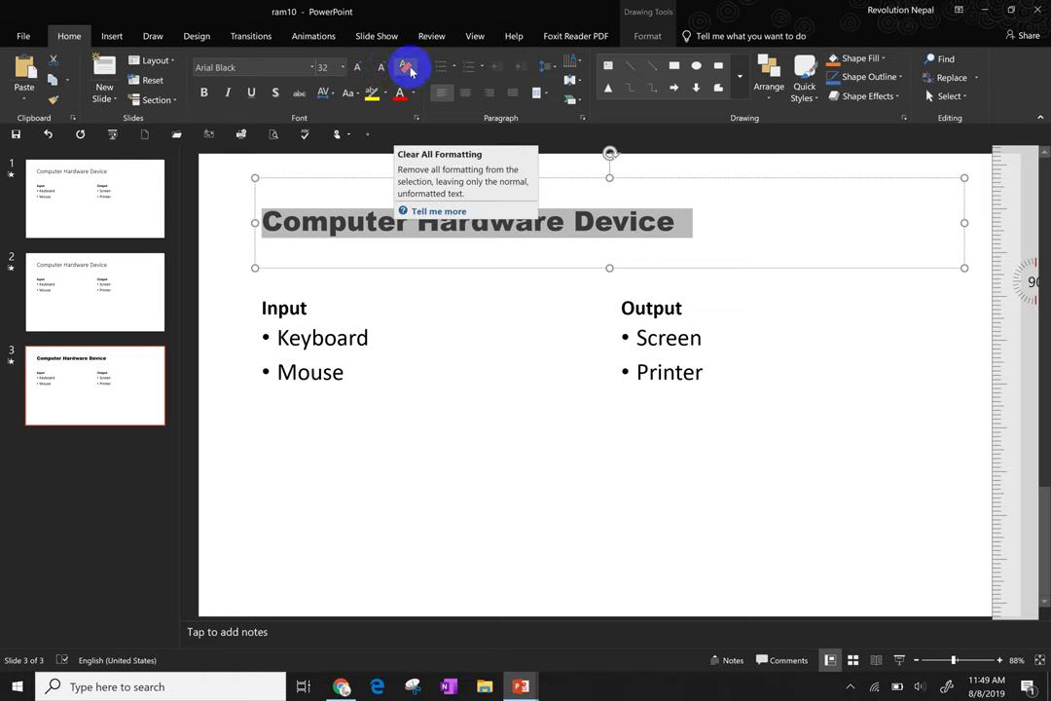
Step: Colour the title red and remove the yellow highlight behind it
left_click(399, 94)
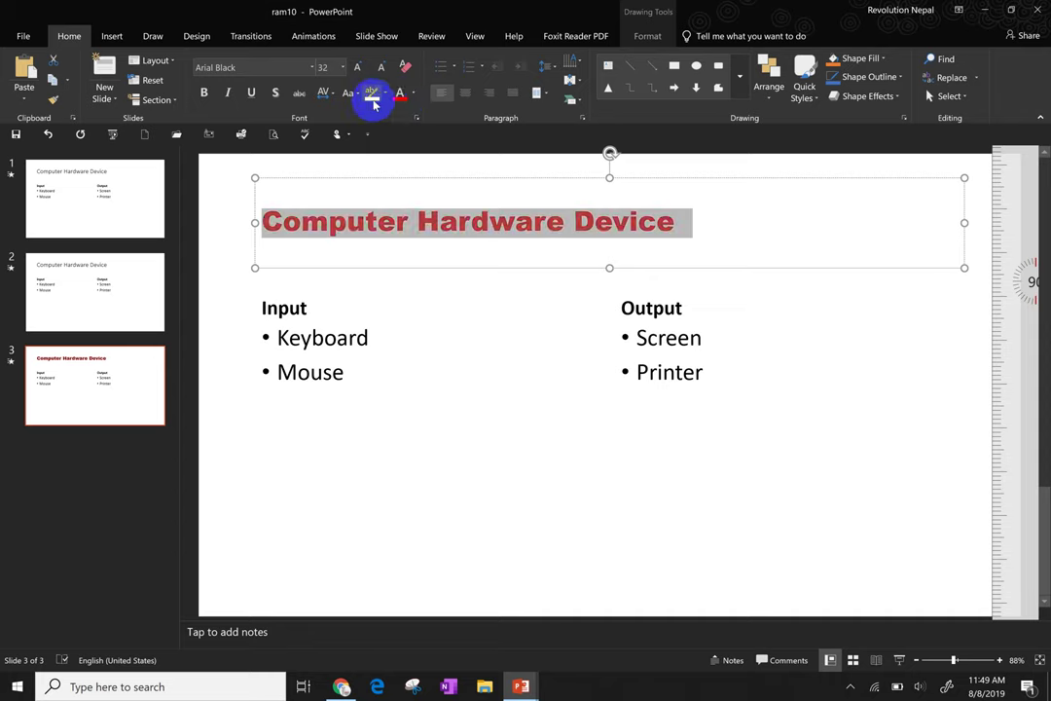
left_click(371, 96)
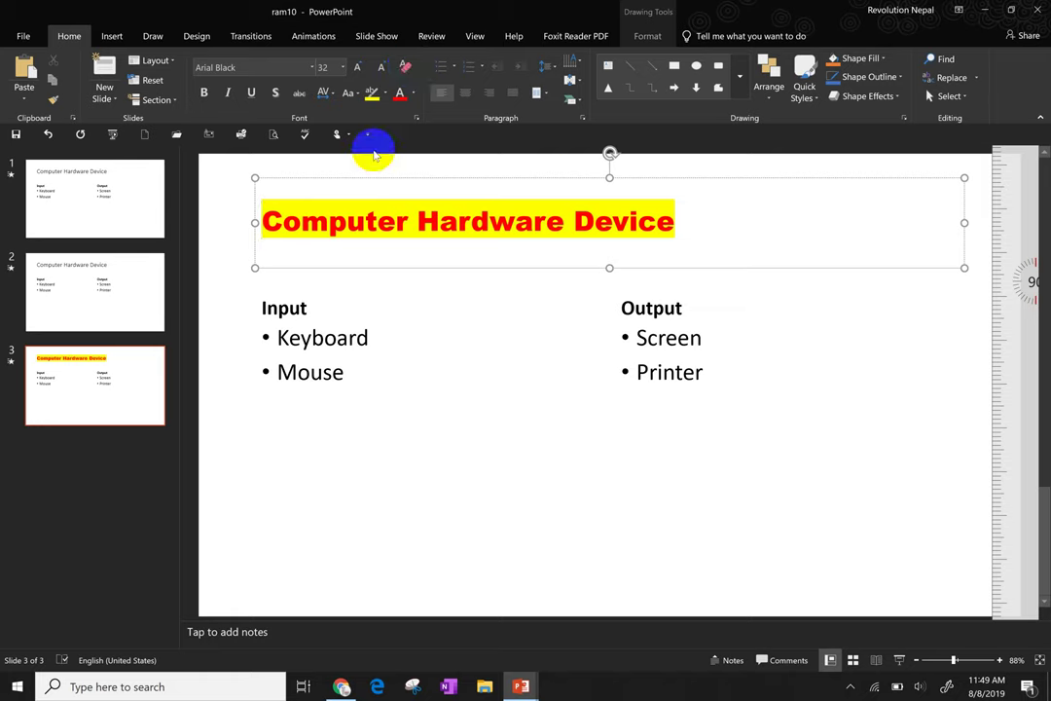
left_click(680, 222)
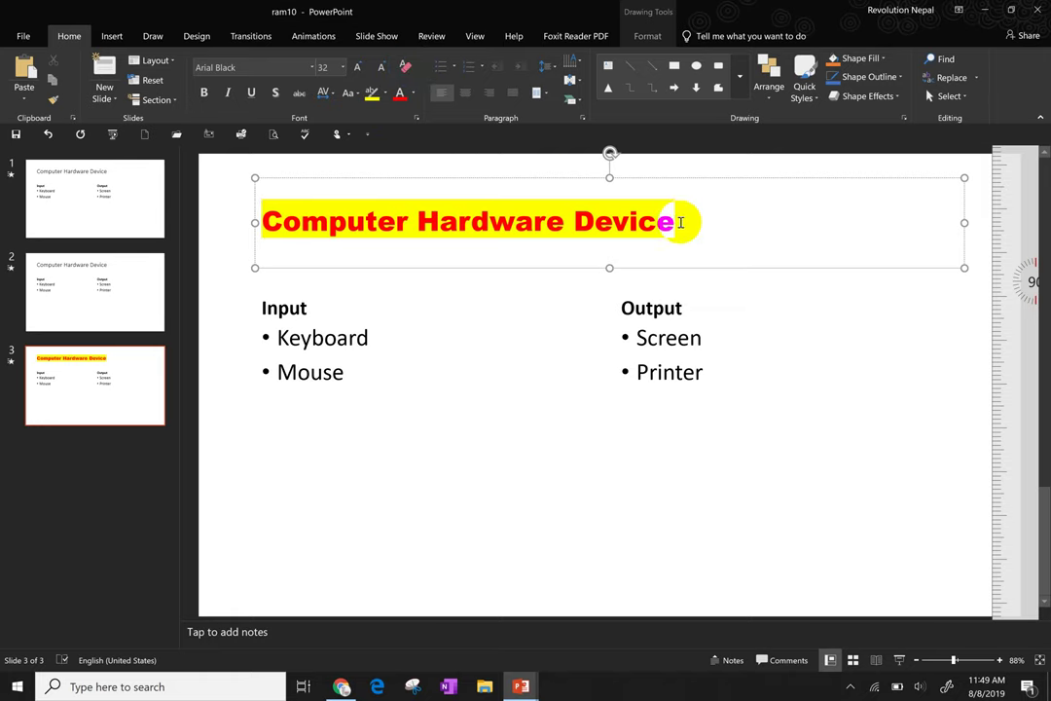
left_click_drag(681, 222, 236, 223)
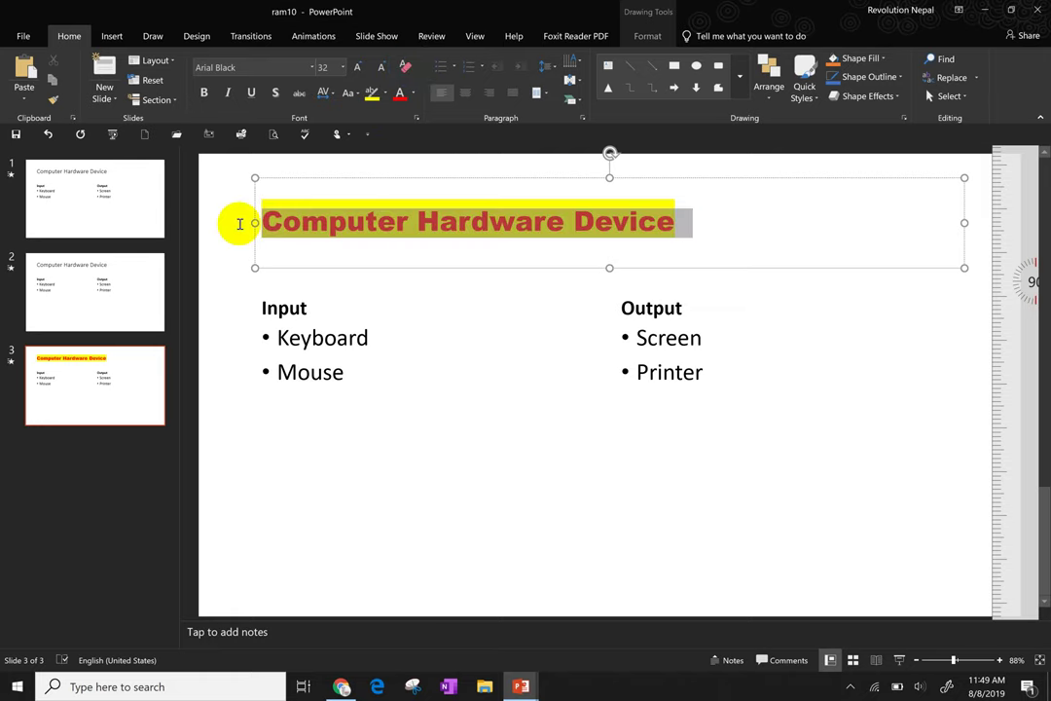
left_click(377, 92)
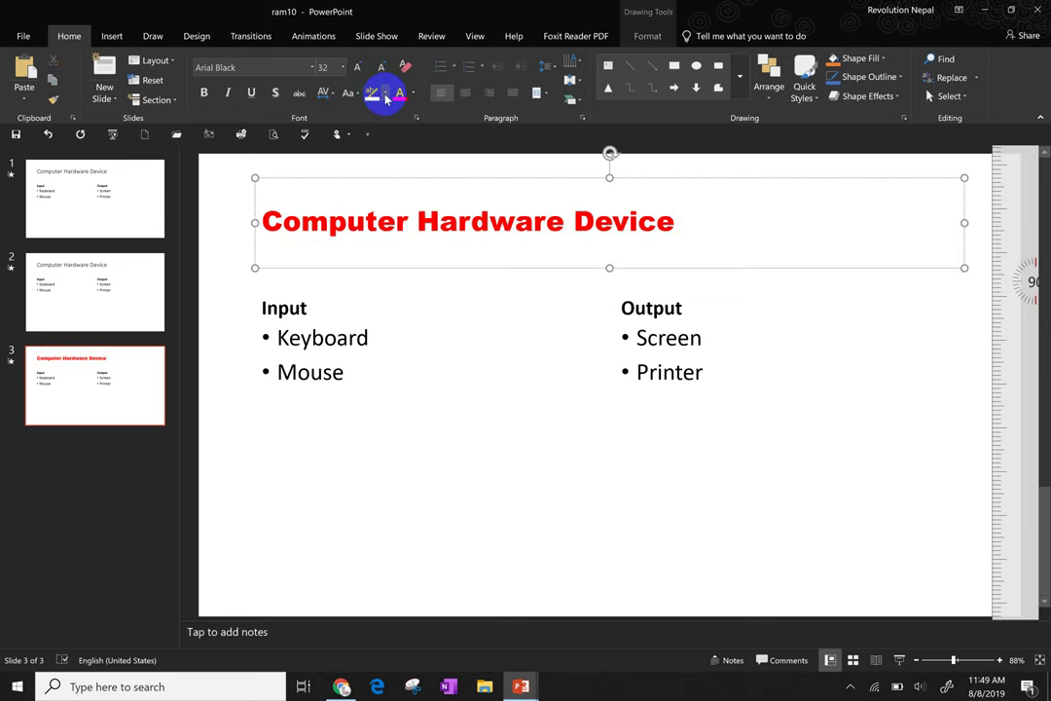
left_click(386, 97)
left_click(387, 171)
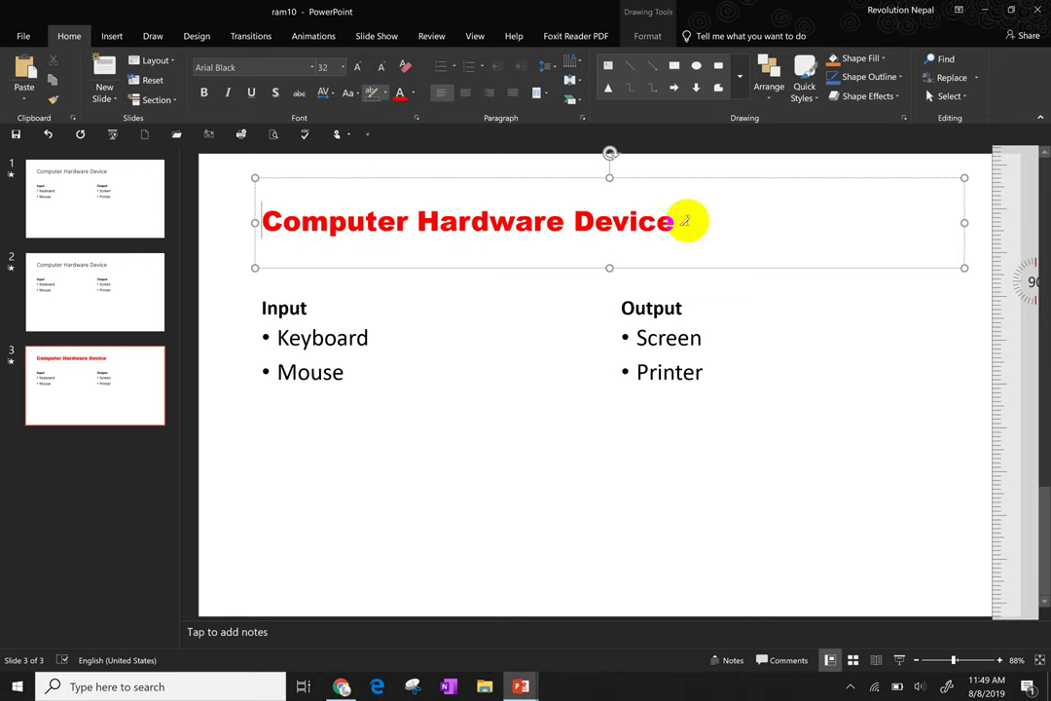
left_click_drag(685, 222, 245, 232)
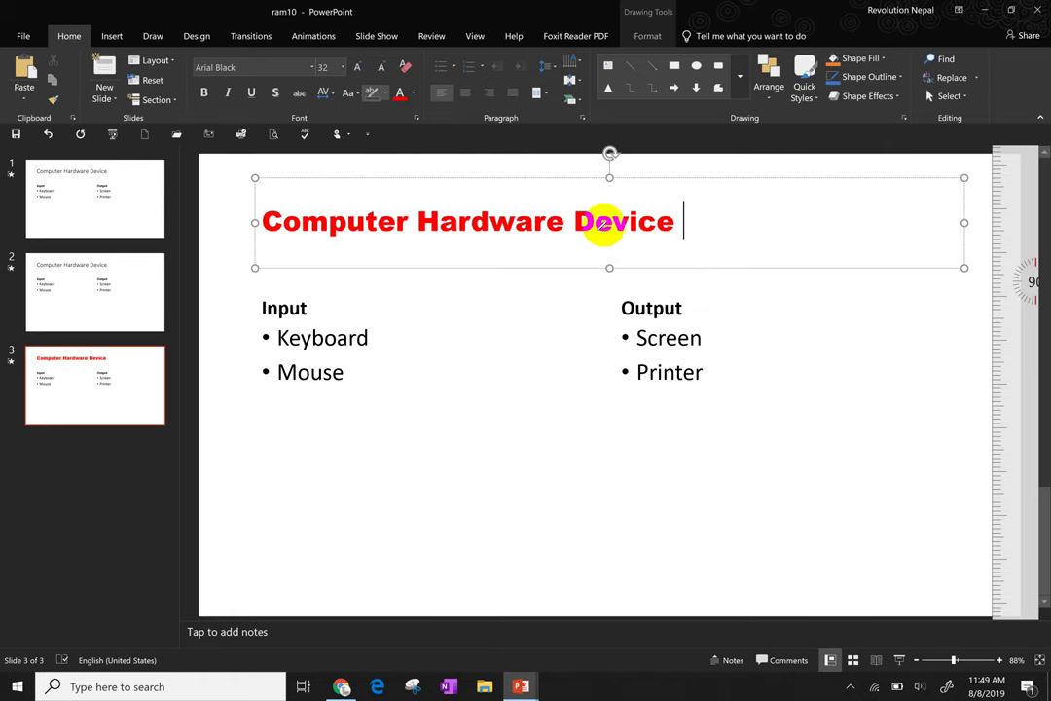
left_click(246, 229)
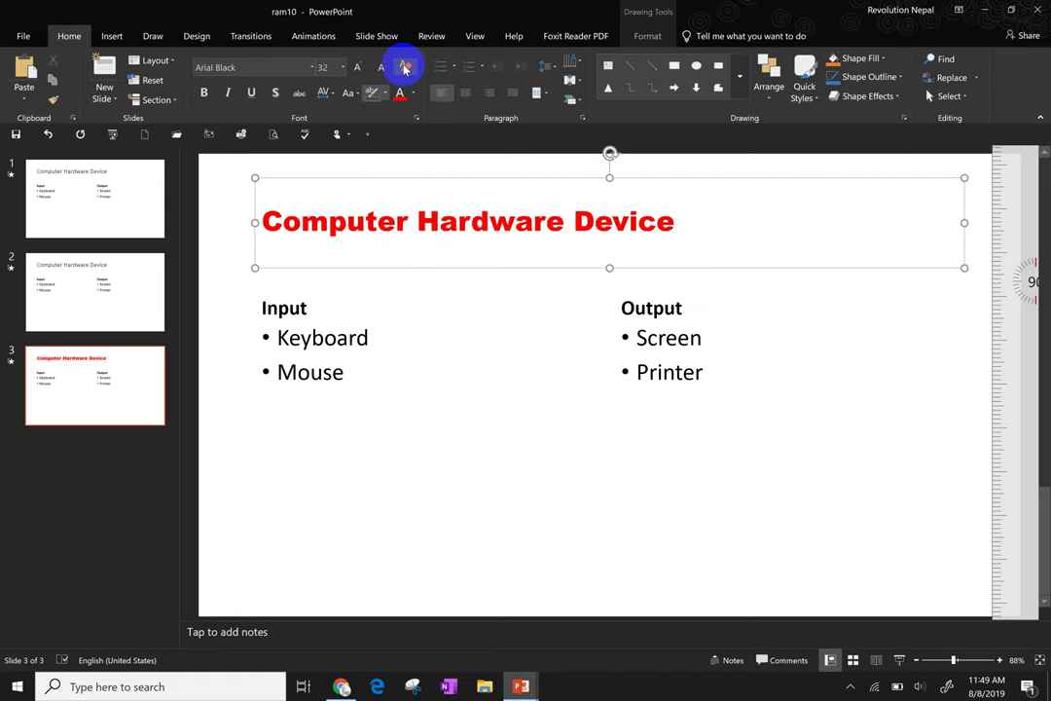
left_click(399, 210)
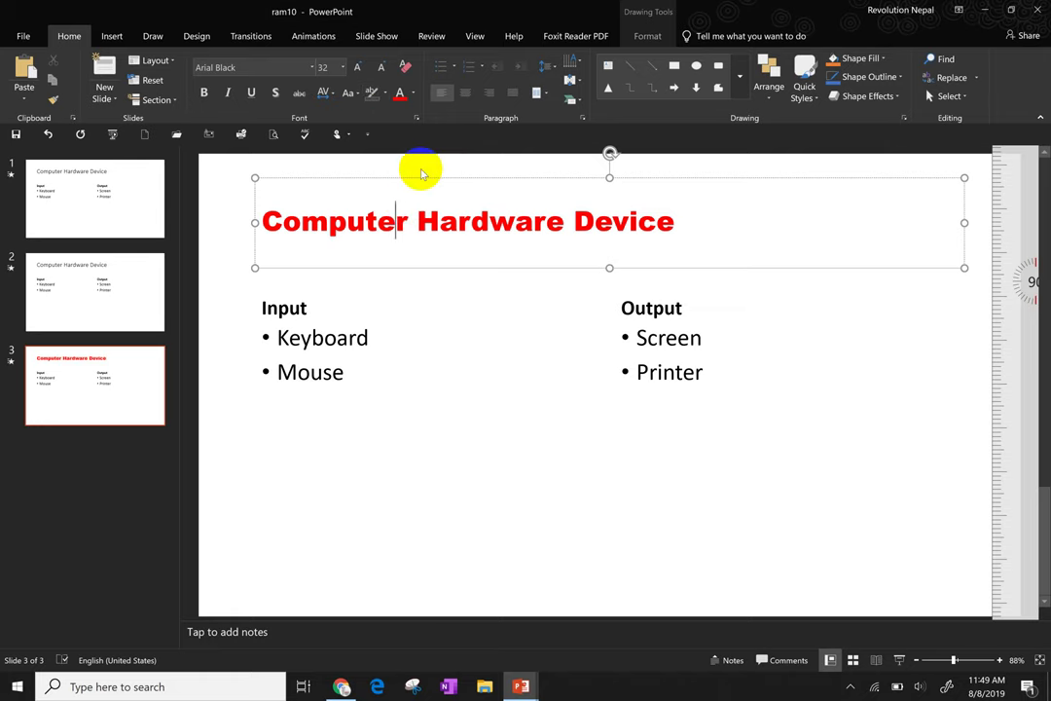
left_click(304, 221)
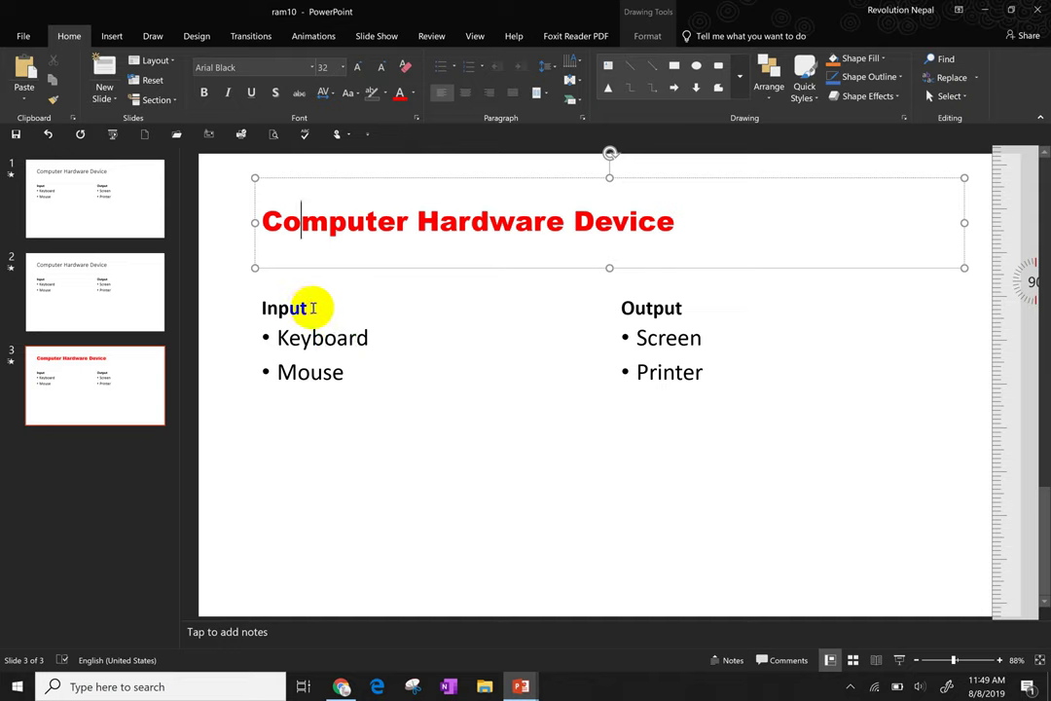
left_click_drag(312, 308, 258, 305)
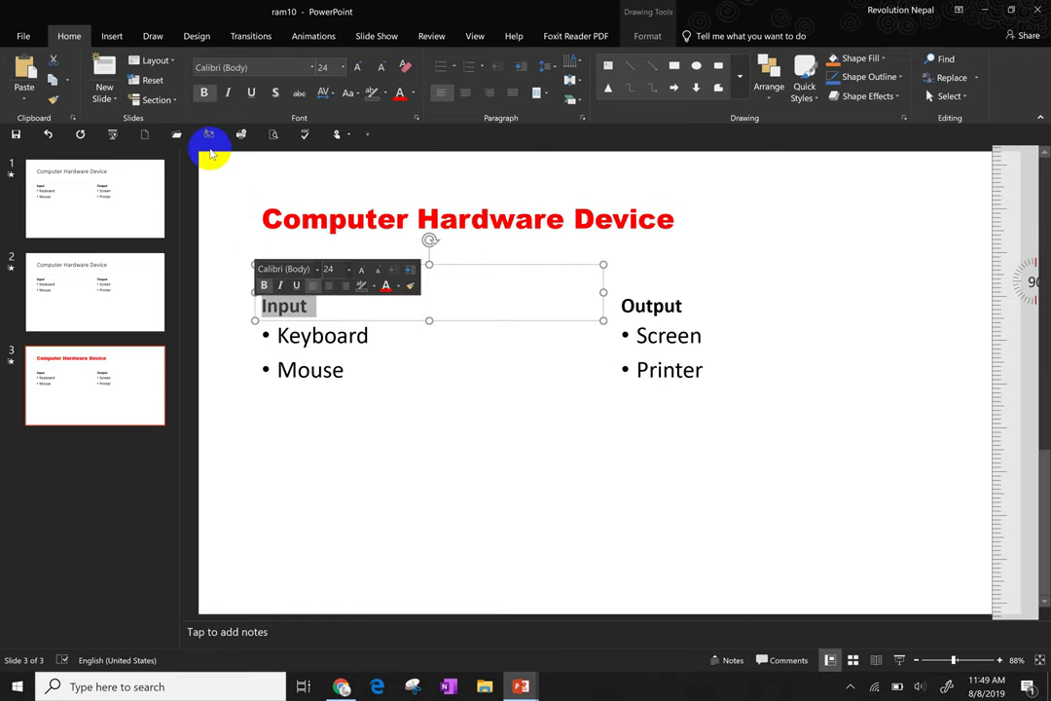
left_click(204, 93)
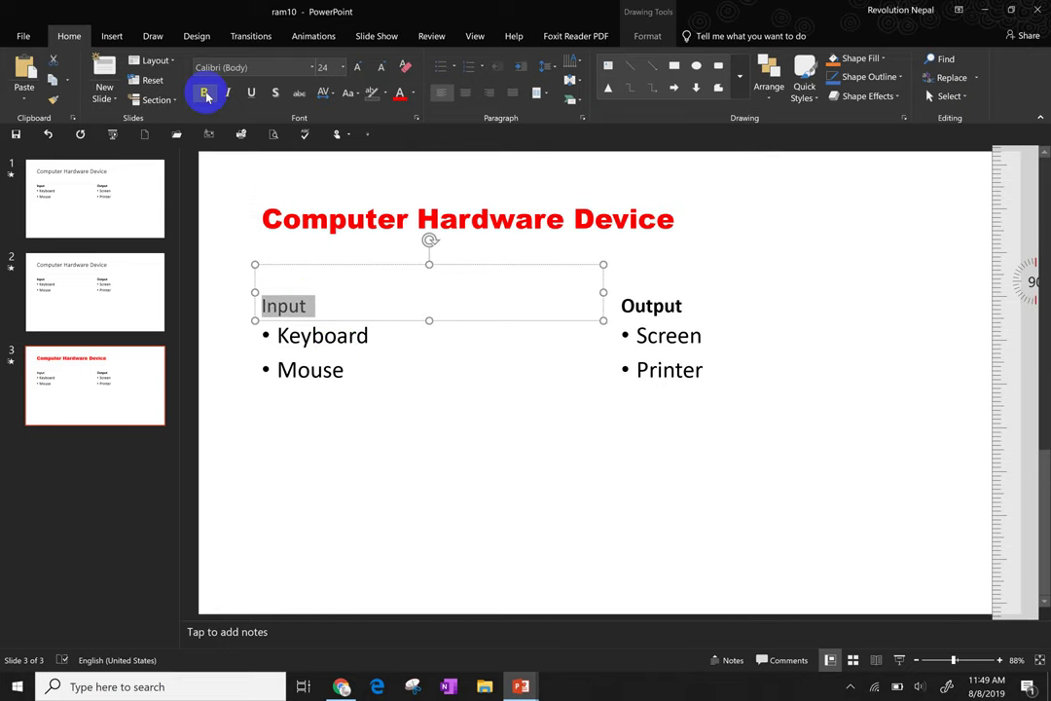
left_click(207, 96)
left_click_drag(683, 308, 628, 306)
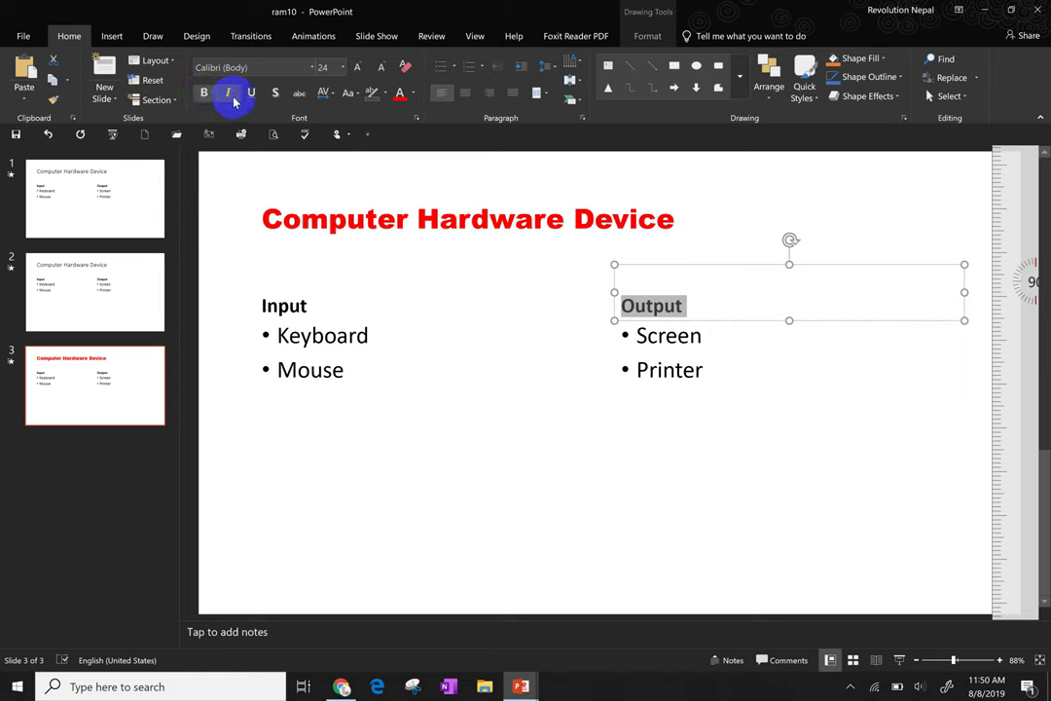
Step: Try italic, underline and strikethrough on the Output heading, leaving none applied
left_click(230, 95)
left_click(230, 95)
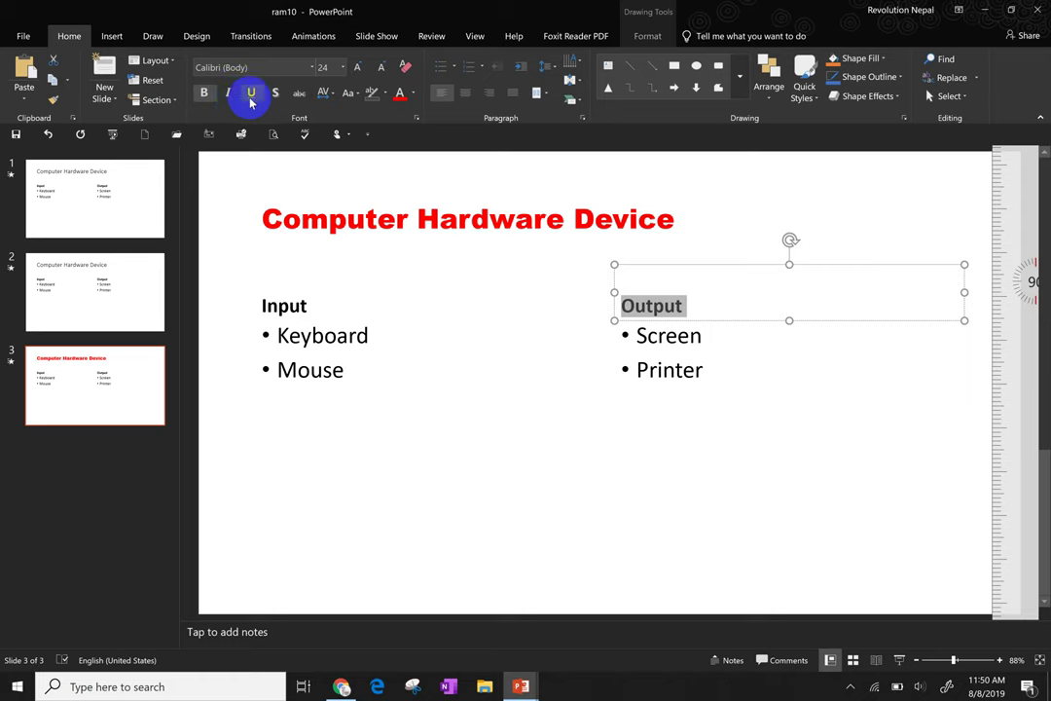
left_click(252, 94)
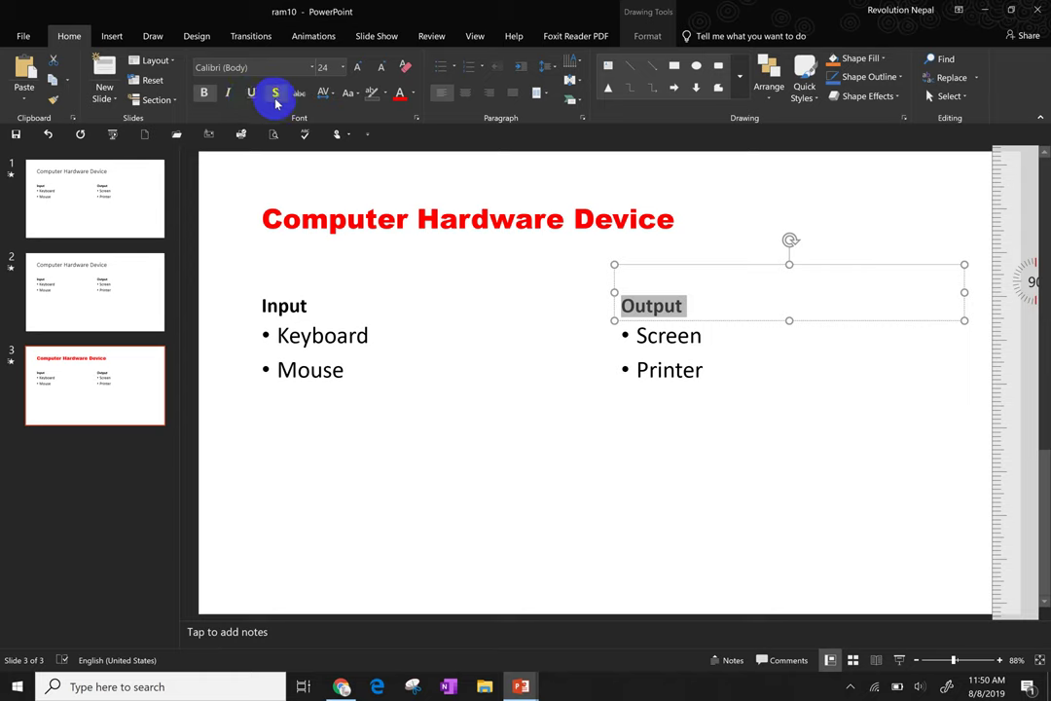
left_click(251, 101)
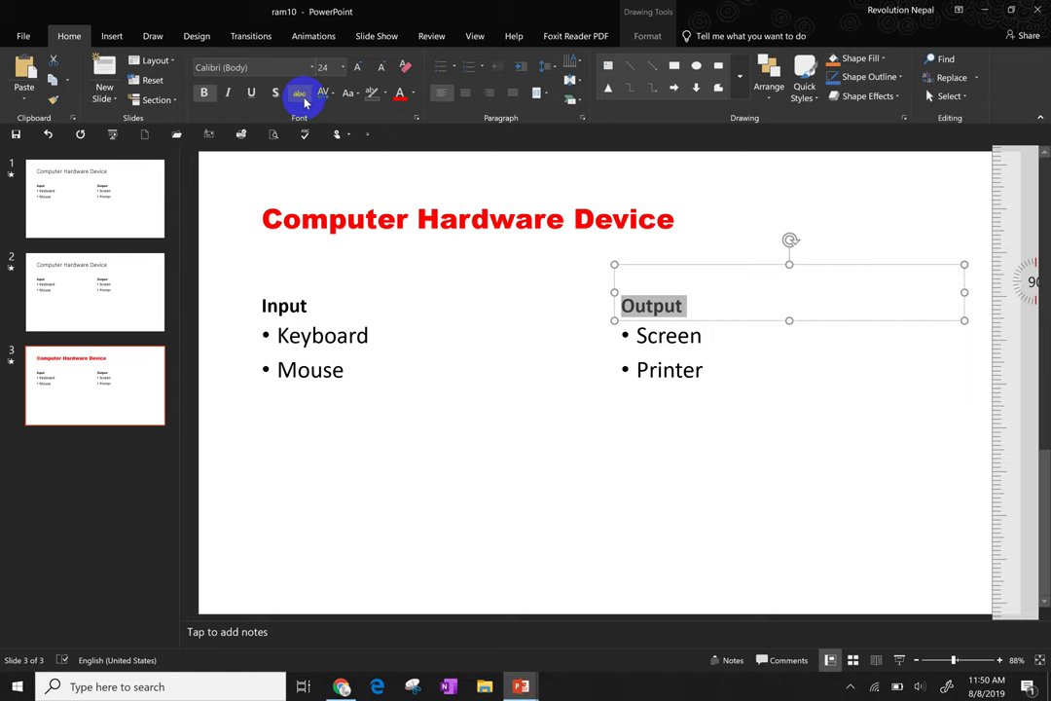
left_click(300, 94)
left_click(301, 98)
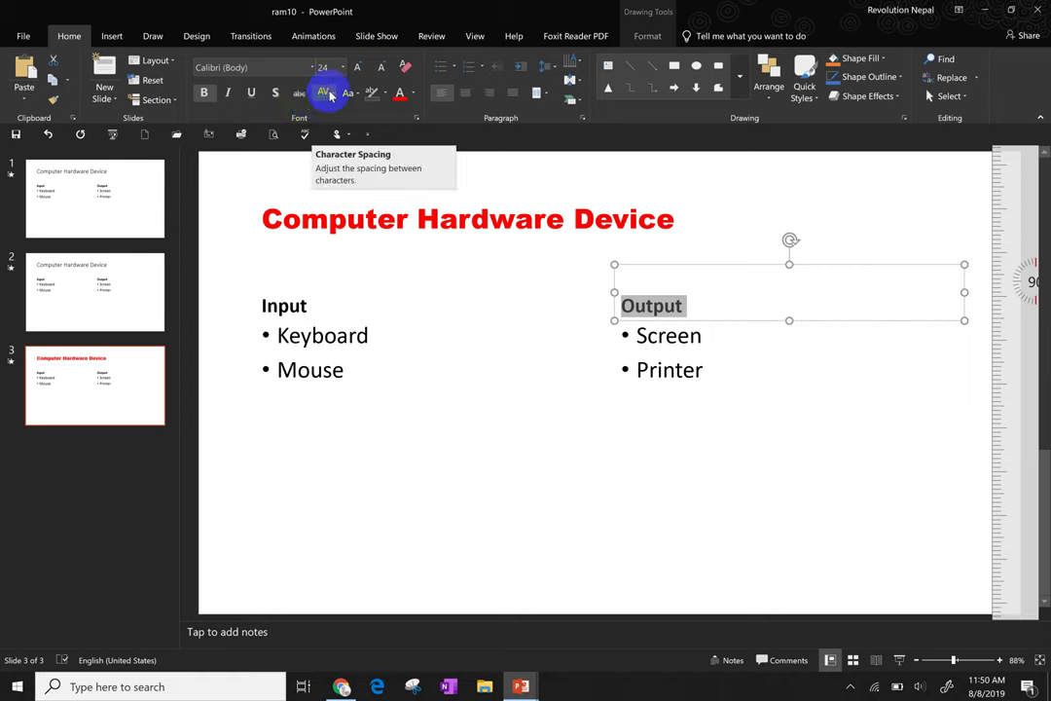
Step: Try tight and loose character spacing on Output, finishing at Normal
left_click(326, 94)
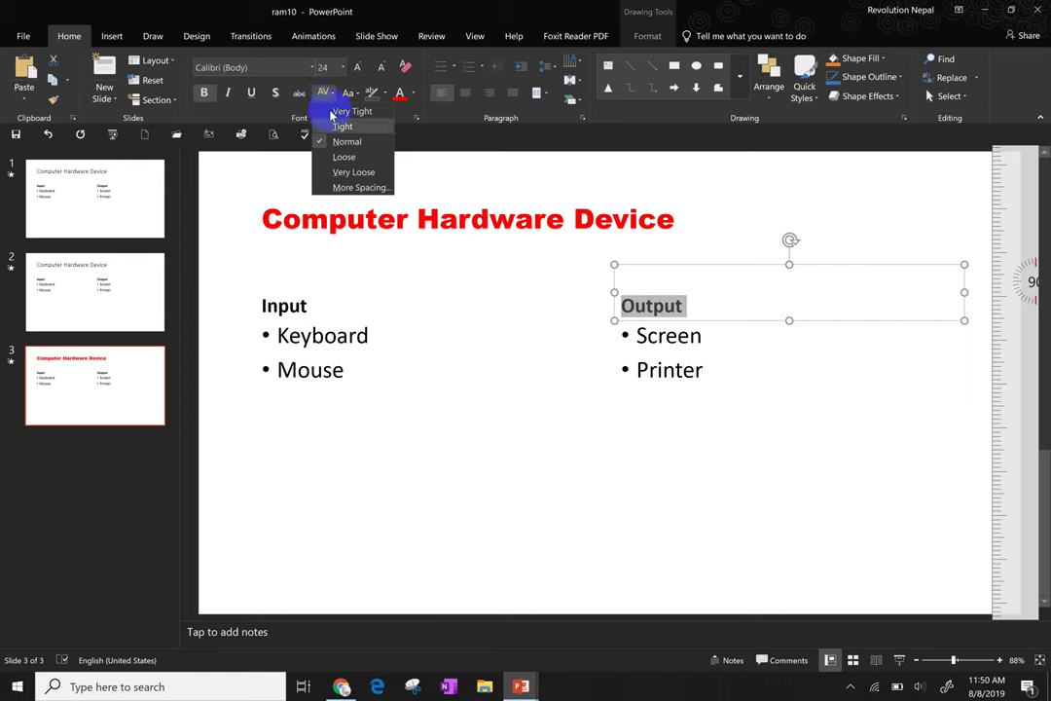
left_click(343, 126)
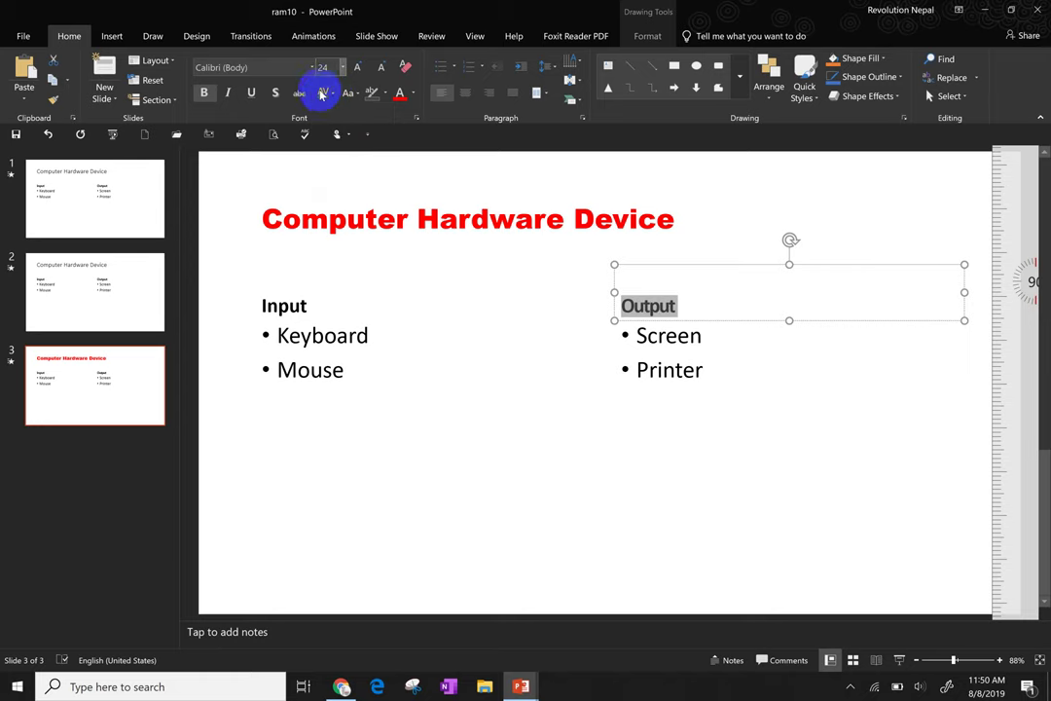
left_click(332, 94)
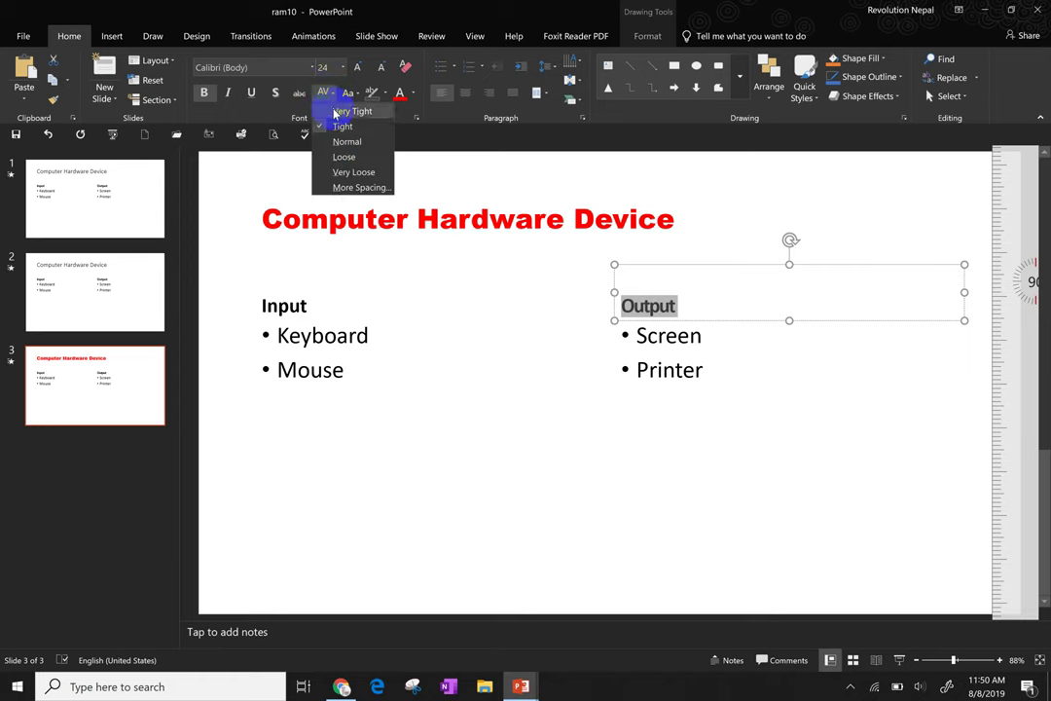
left_click(334, 111)
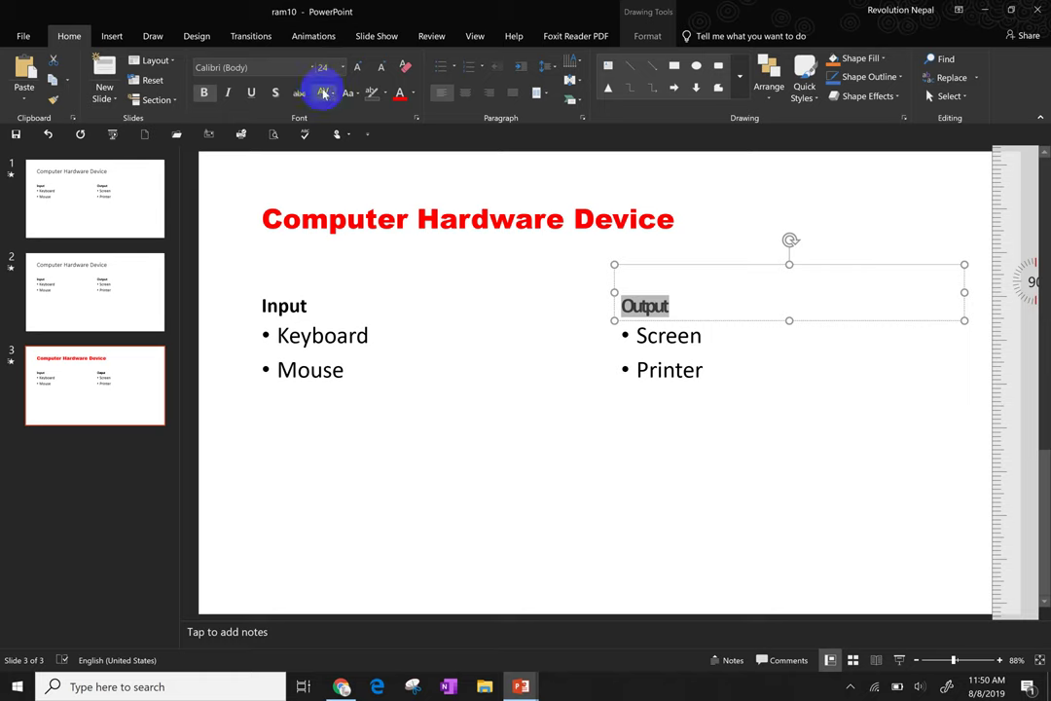
left_click(325, 93)
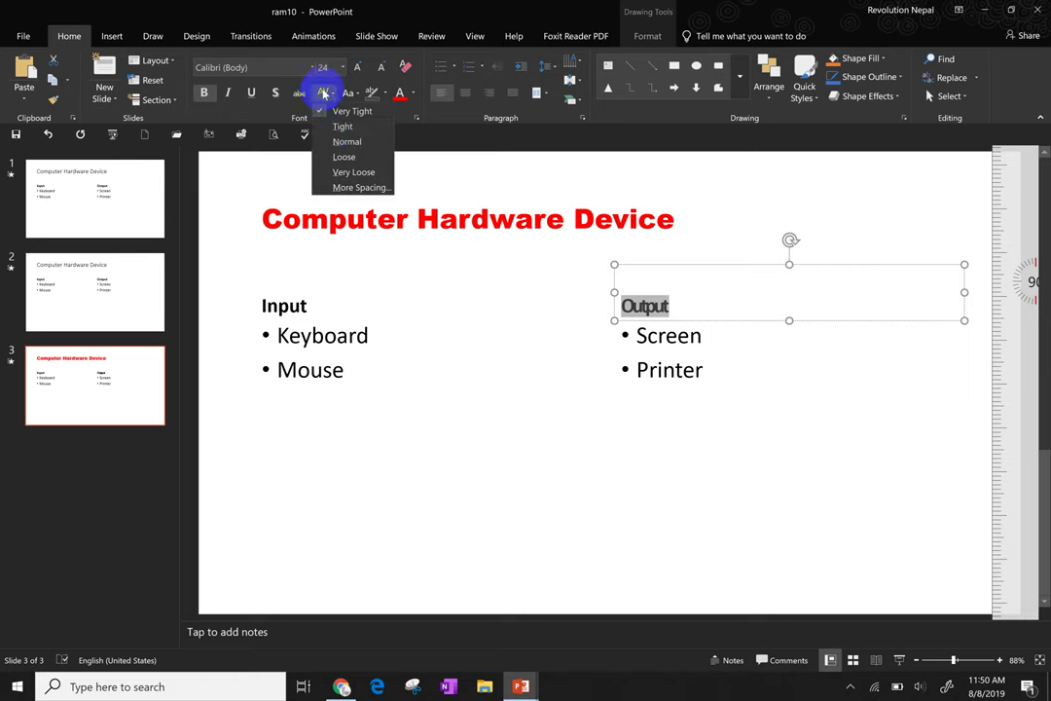
left_click(347, 142)
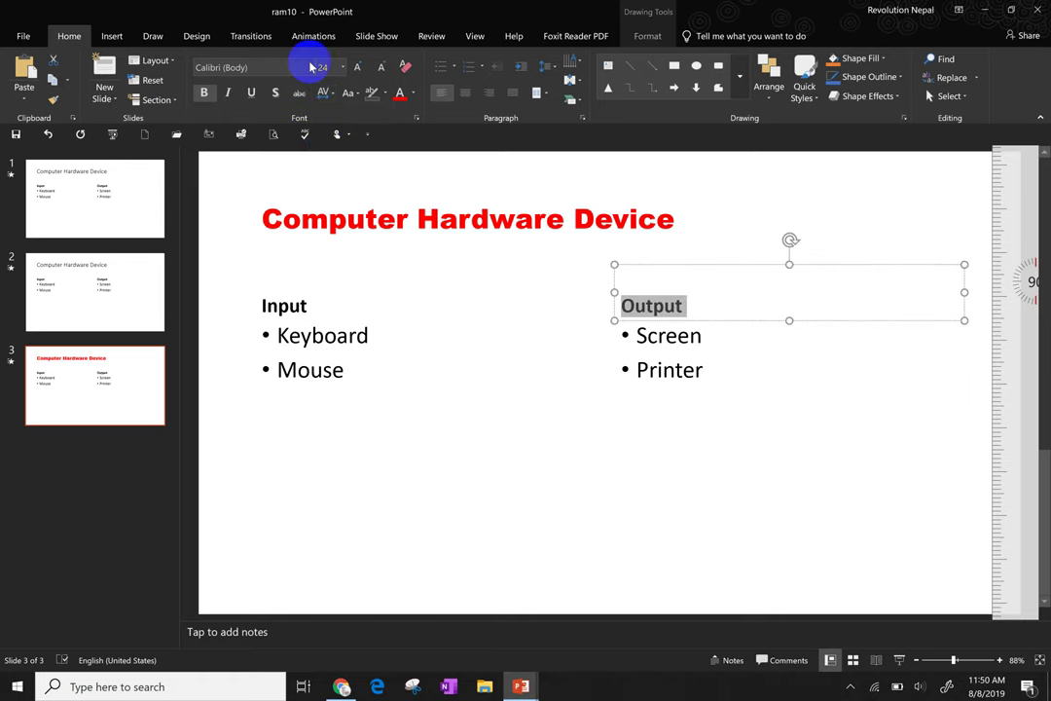
left_click(327, 93)
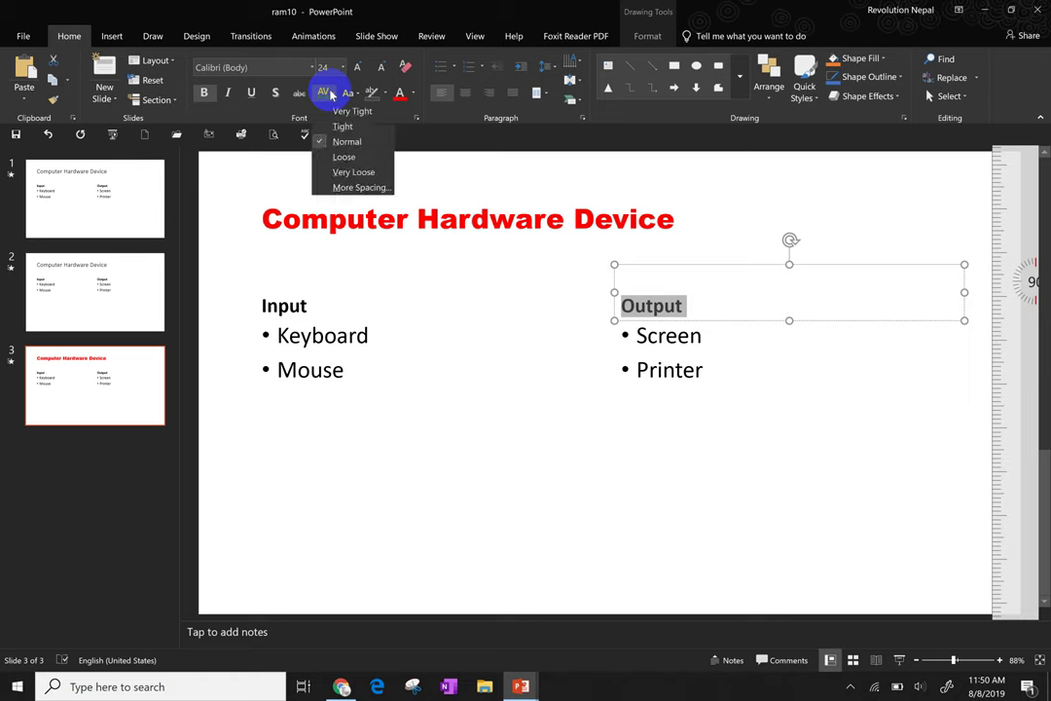
left_click(336, 156)
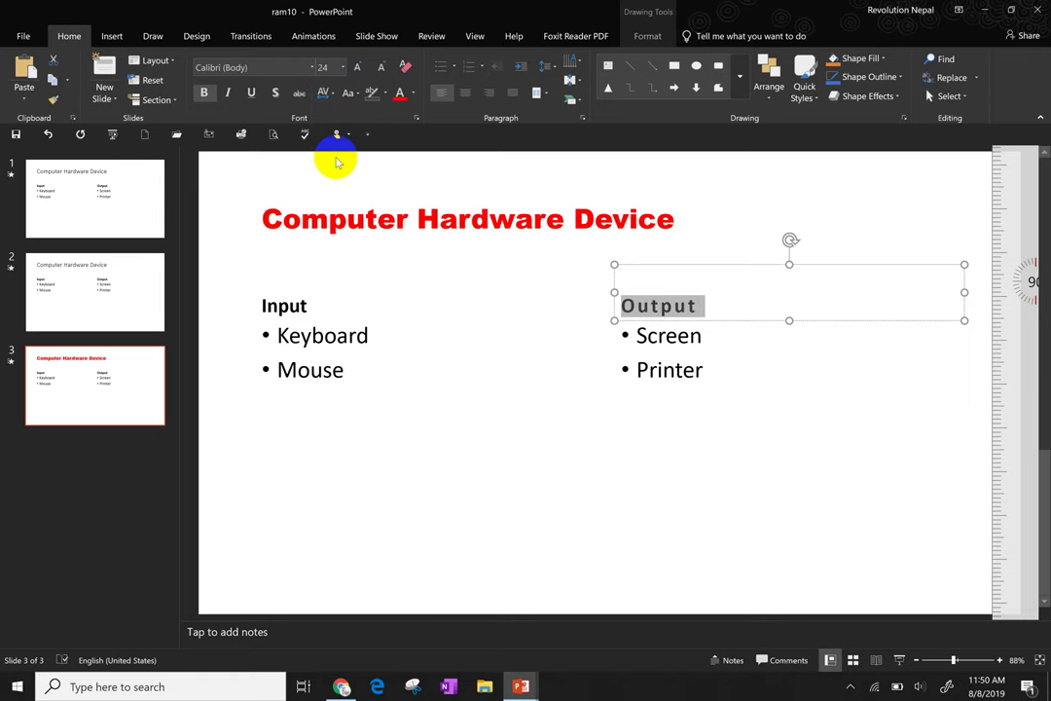
left_click(324, 93)
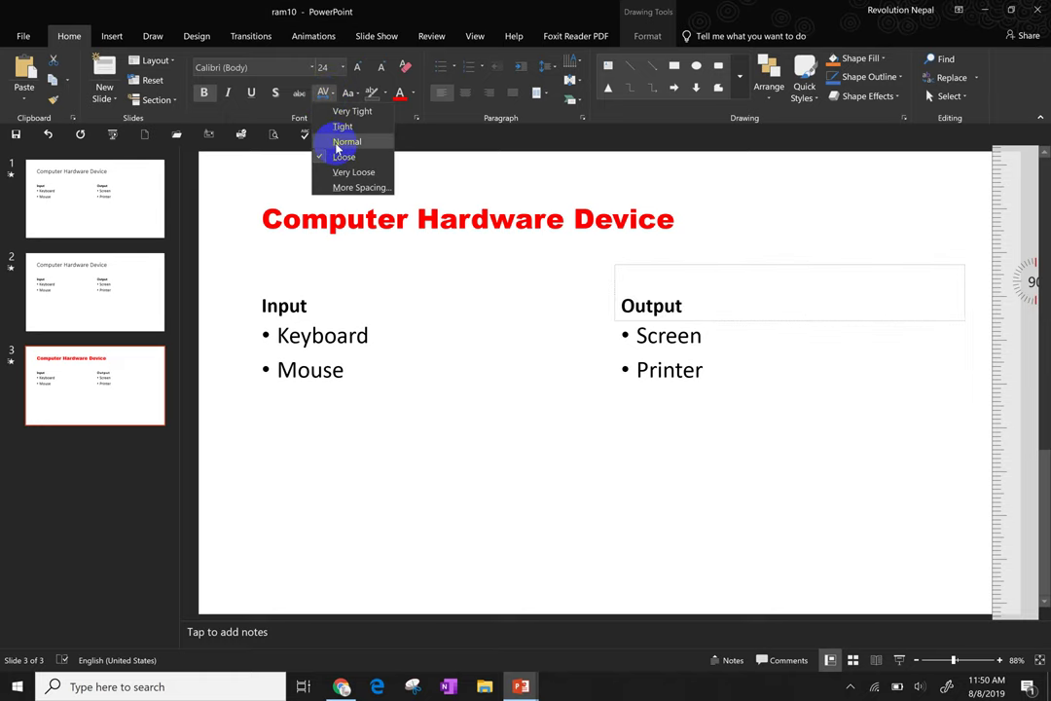
left_click(338, 143)
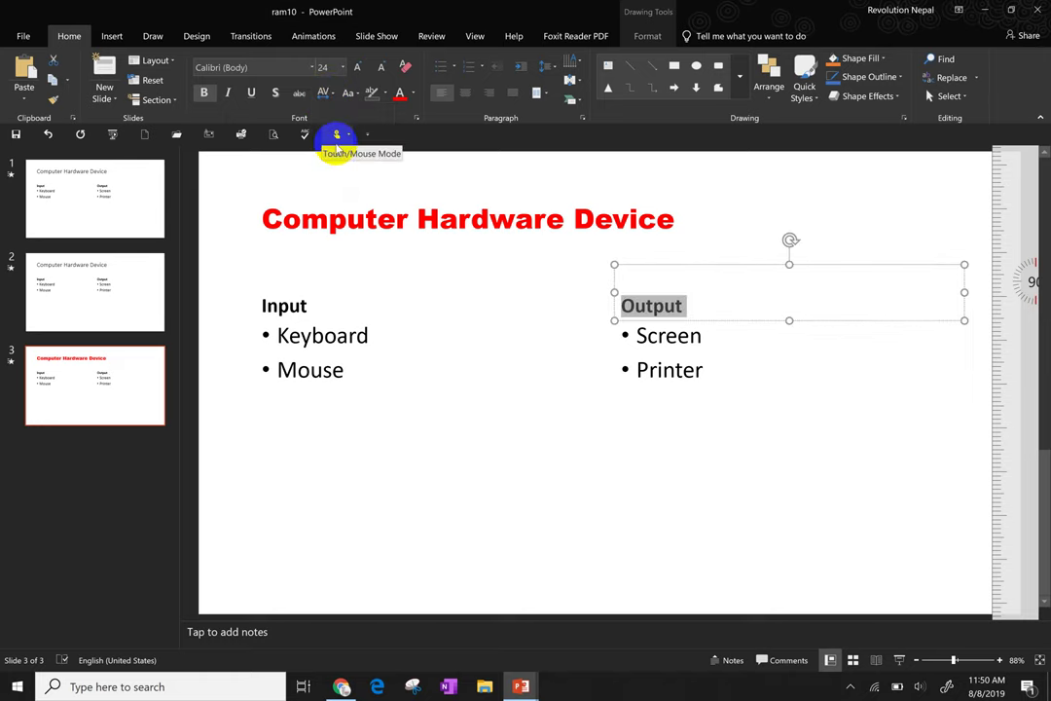
Step: Colour the Input heading green from the Font Color choices
left_click(317, 303)
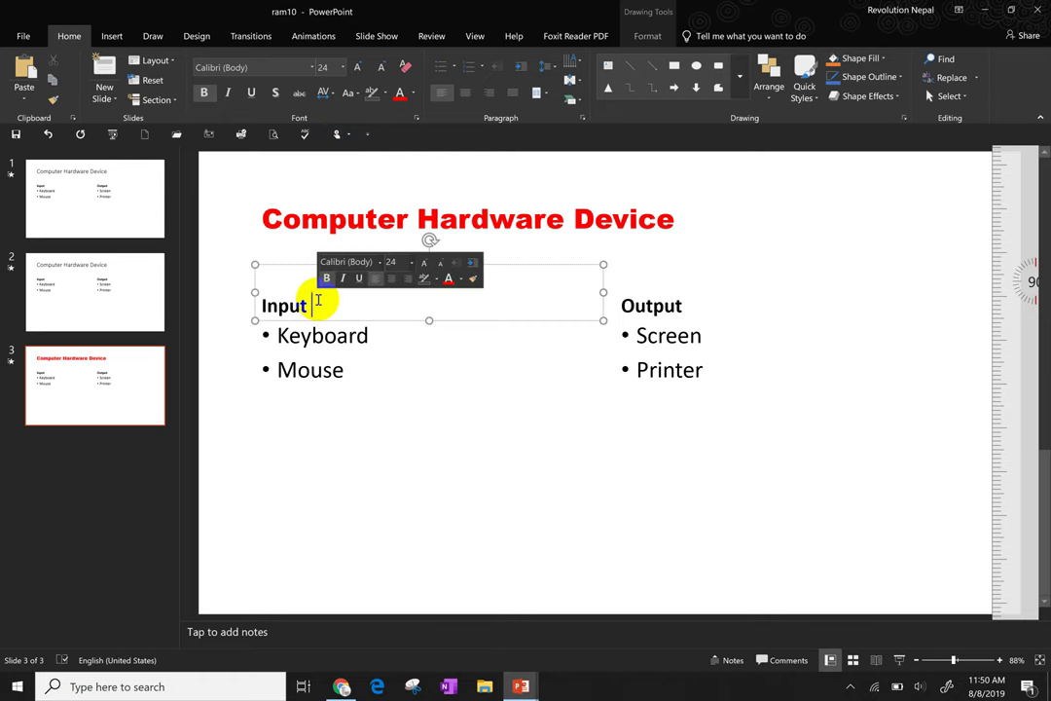
left_click_drag(312, 300, 272, 292)
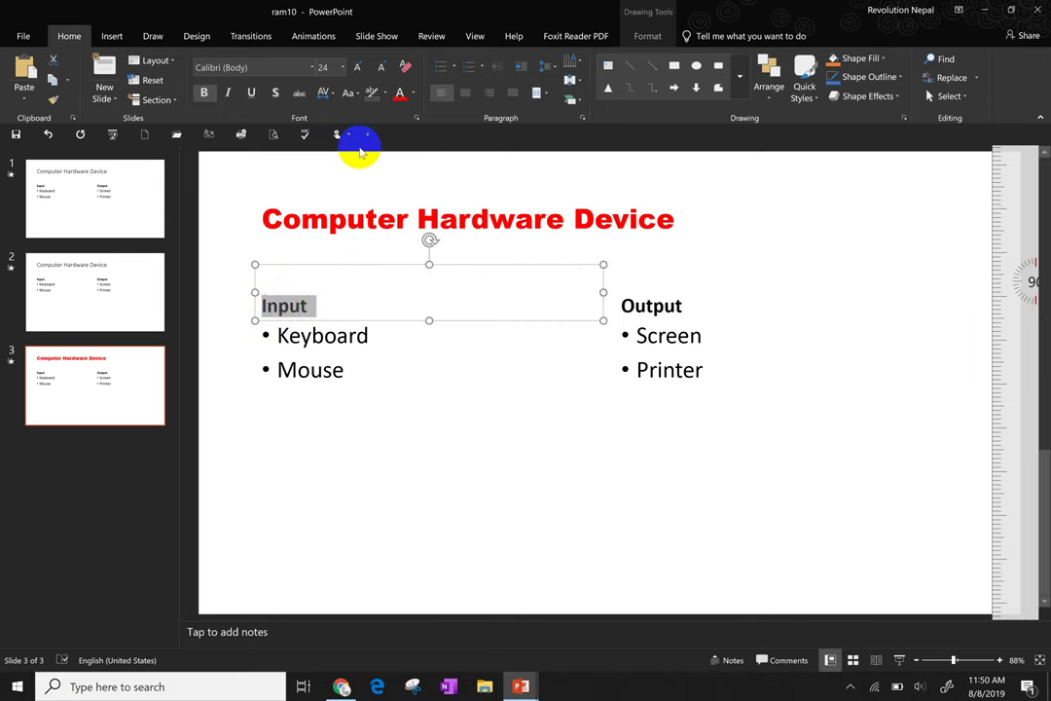
left_click(400, 94)
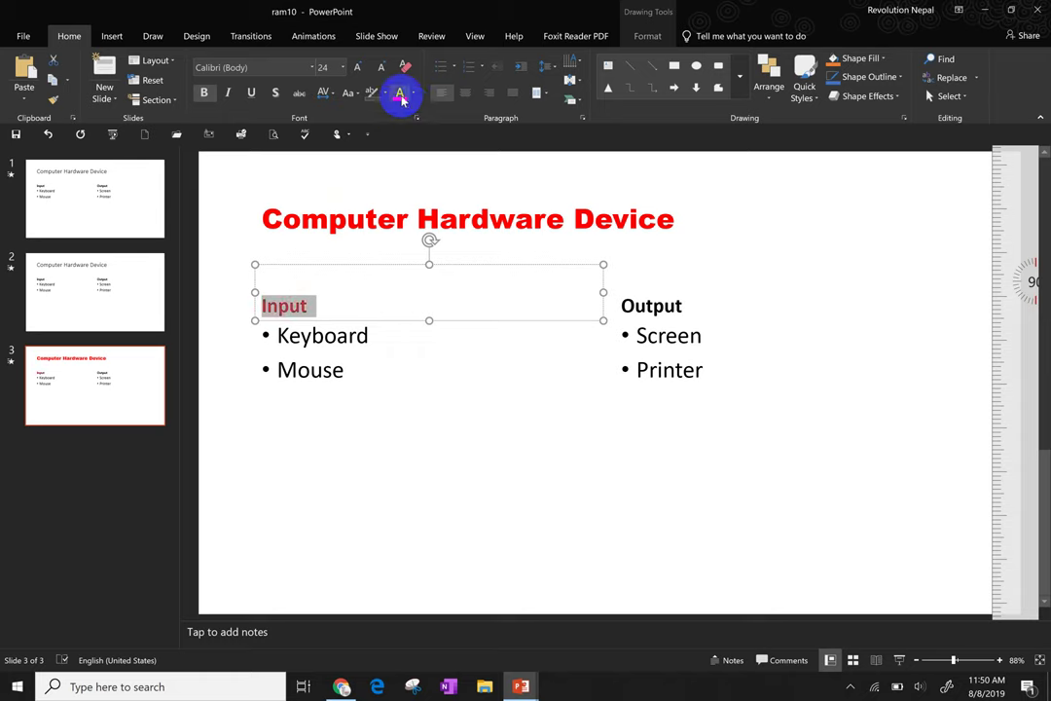
left_click(414, 94)
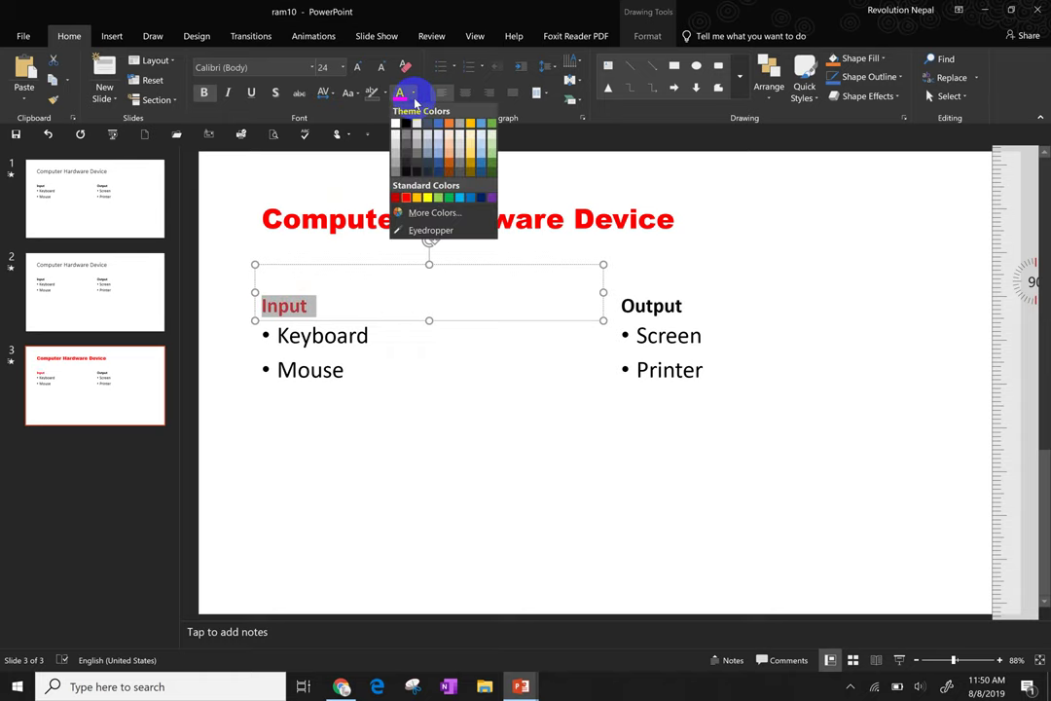
left_click(439, 199)
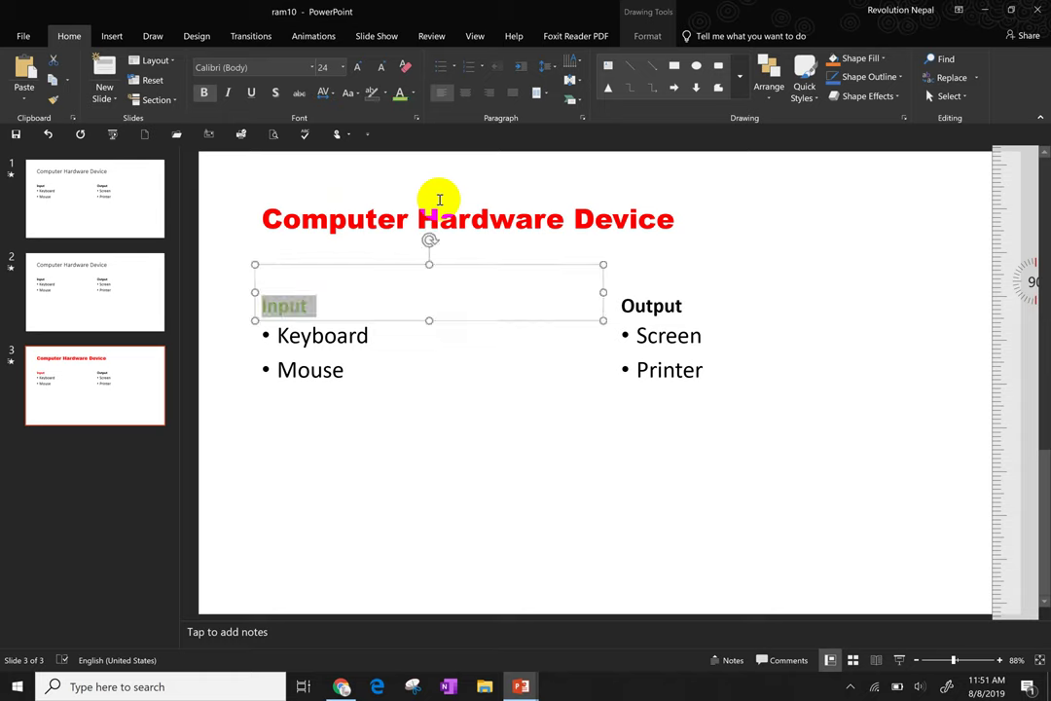
Step: Apply the same green font colour to the Output heading
left_click(642, 306)
left_click_drag(705, 309, 617, 305)
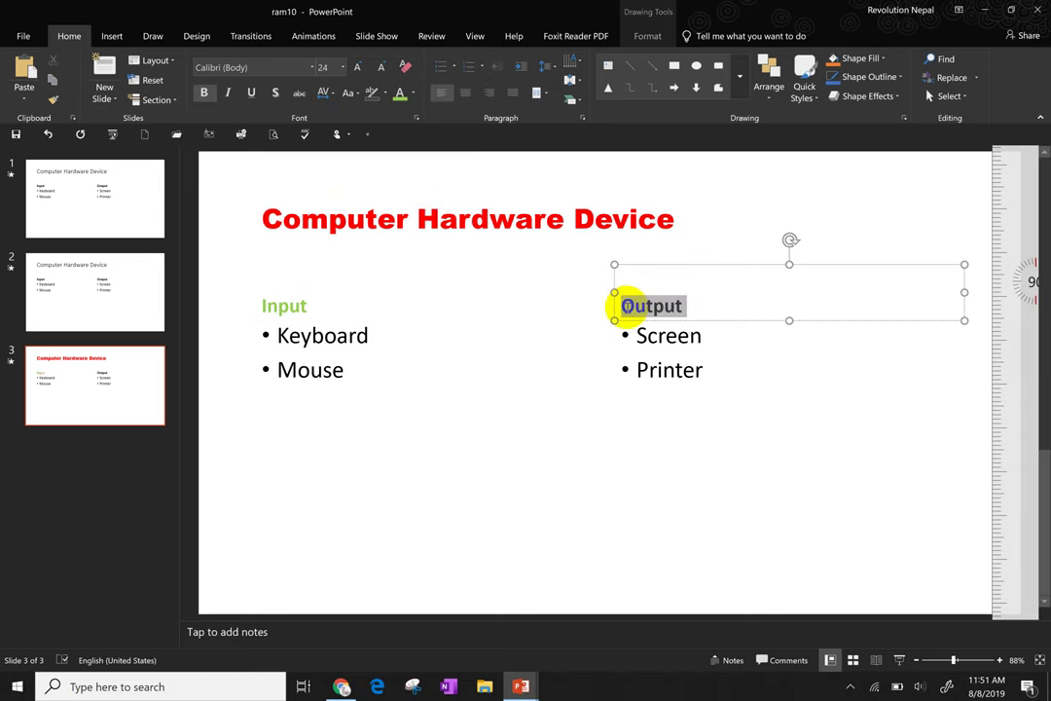
left_click(400, 94)
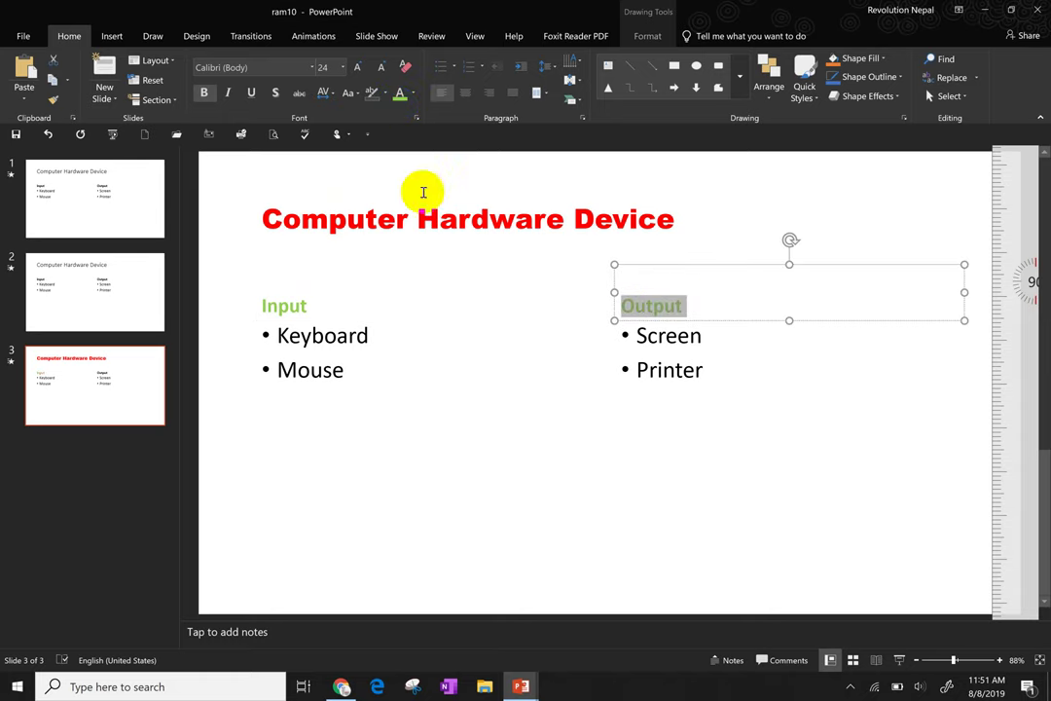
left_click(498, 292)
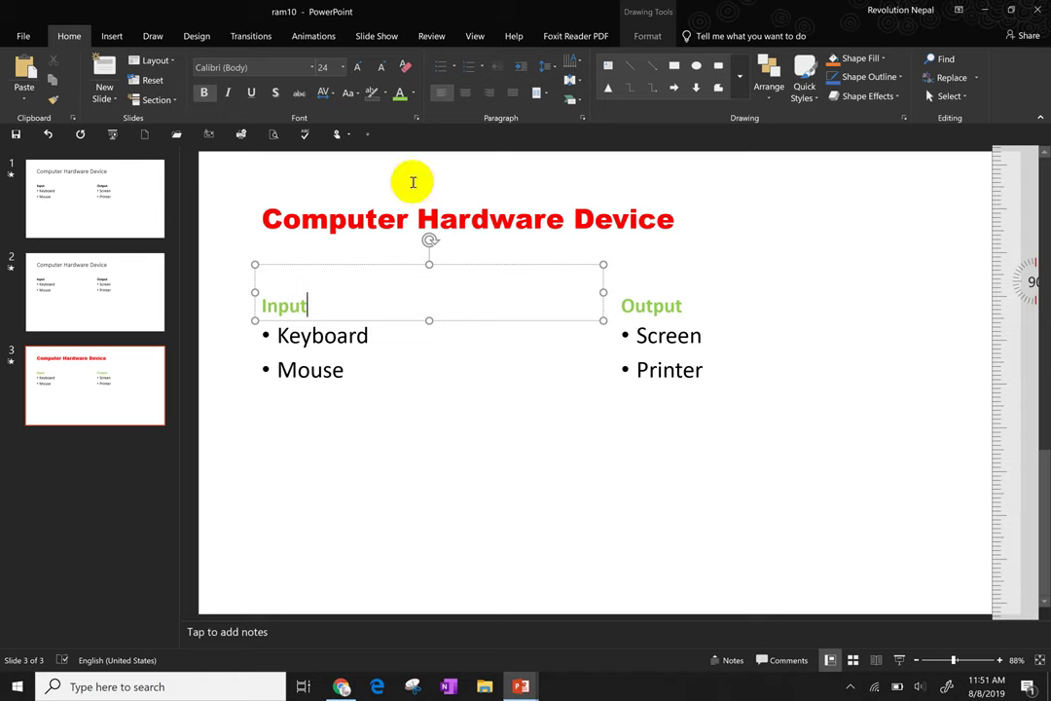
left_click(350, 369)
left_click_drag(349, 370, 275, 333)
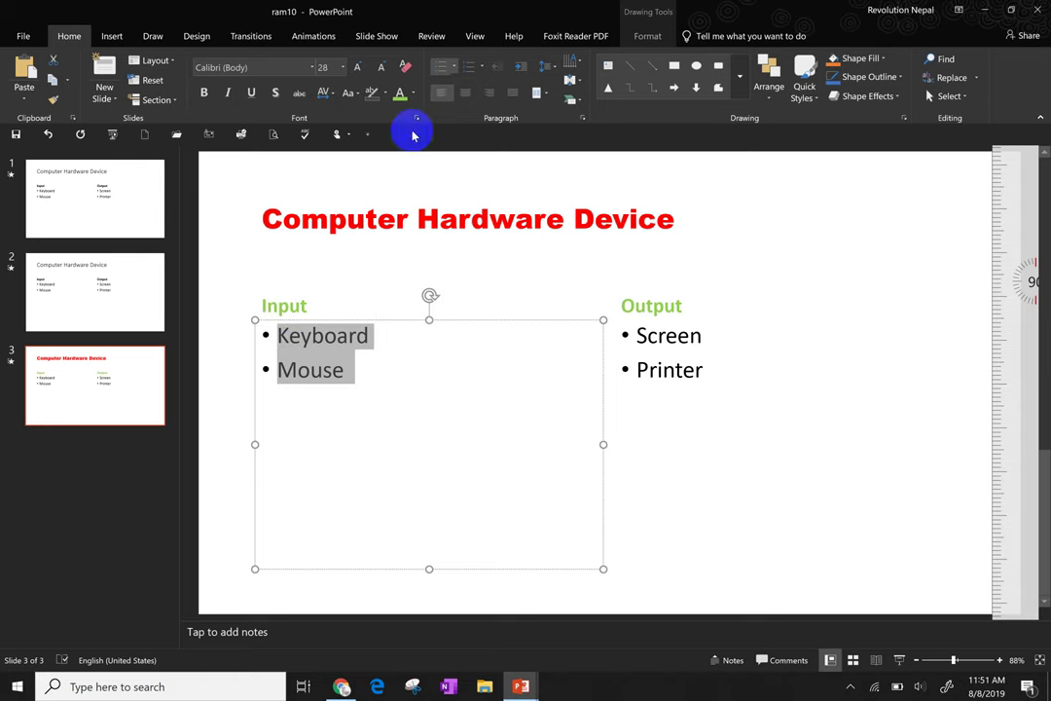
left_click(443, 66)
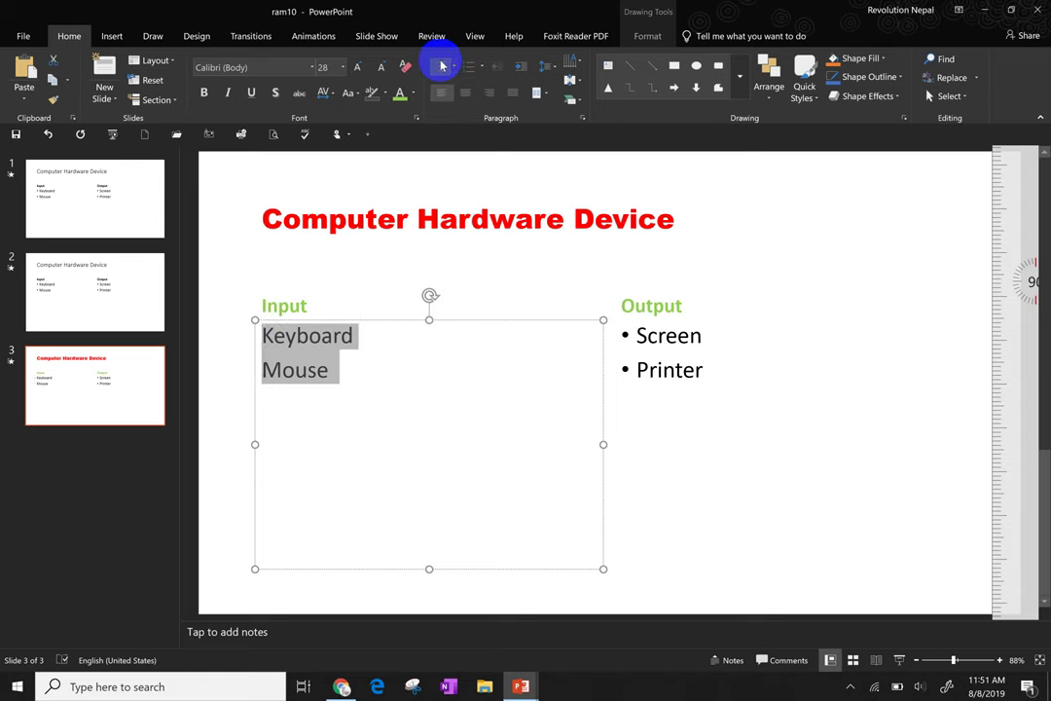
left_click(443, 66)
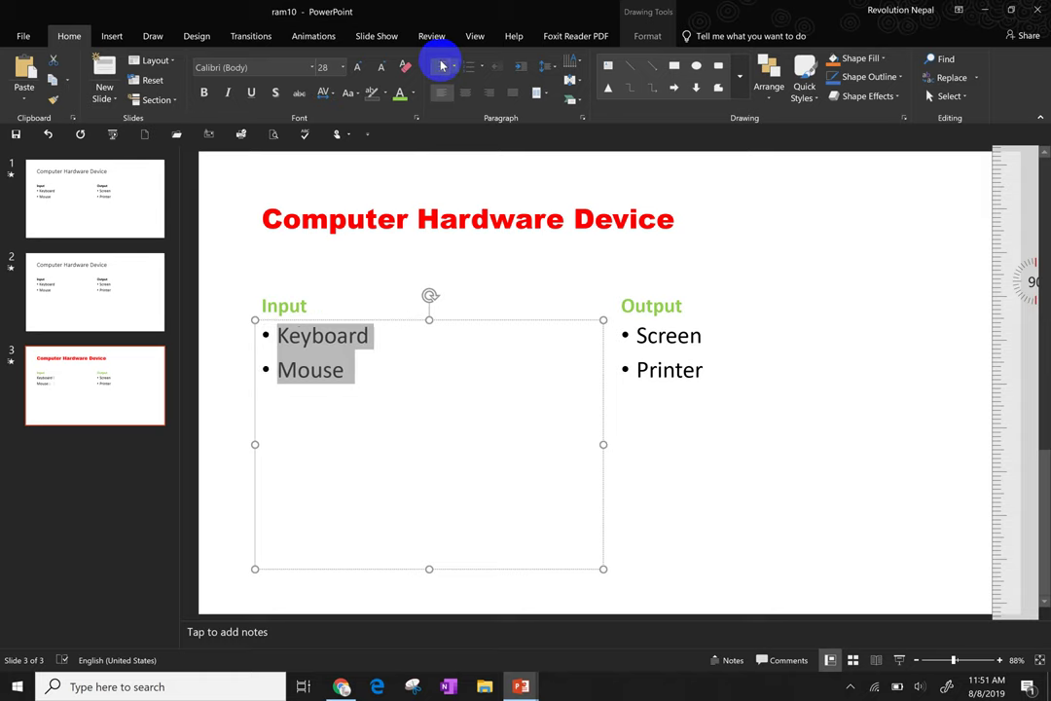
left_click(637, 335)
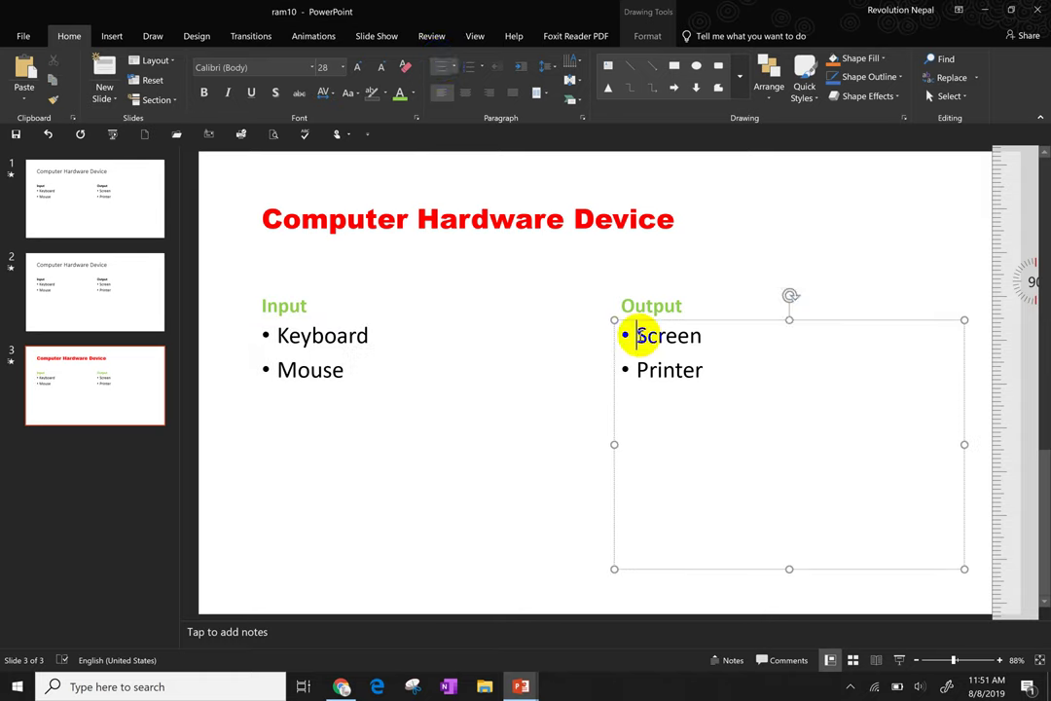
left_click_drag(730, 375, 603, 324)
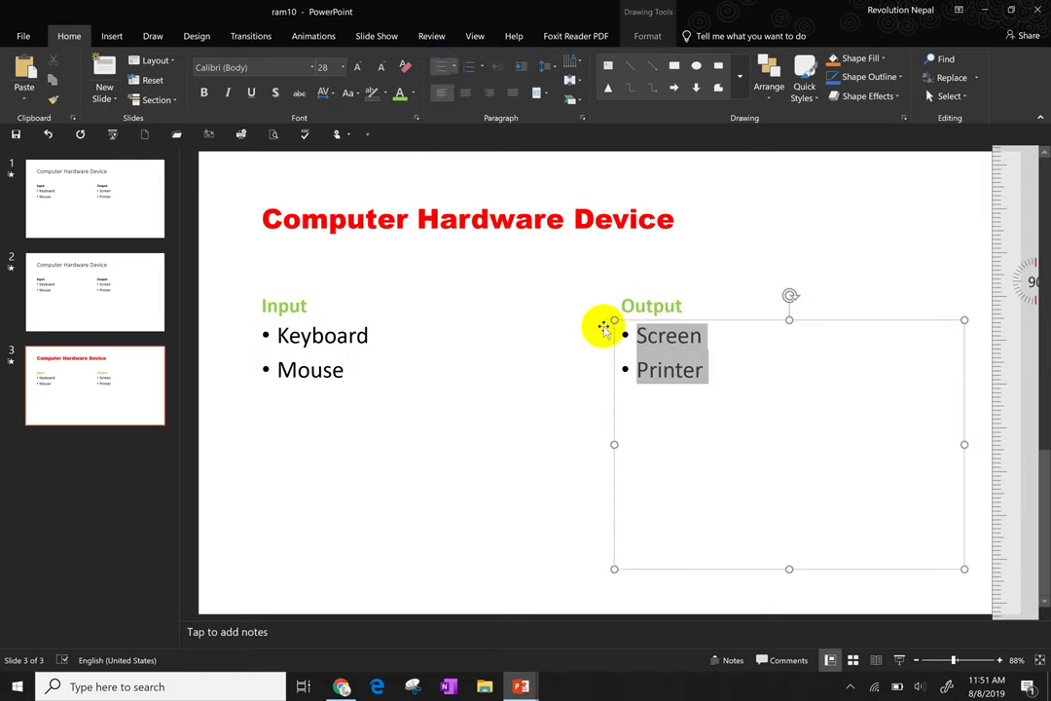
left_click(468, 68)
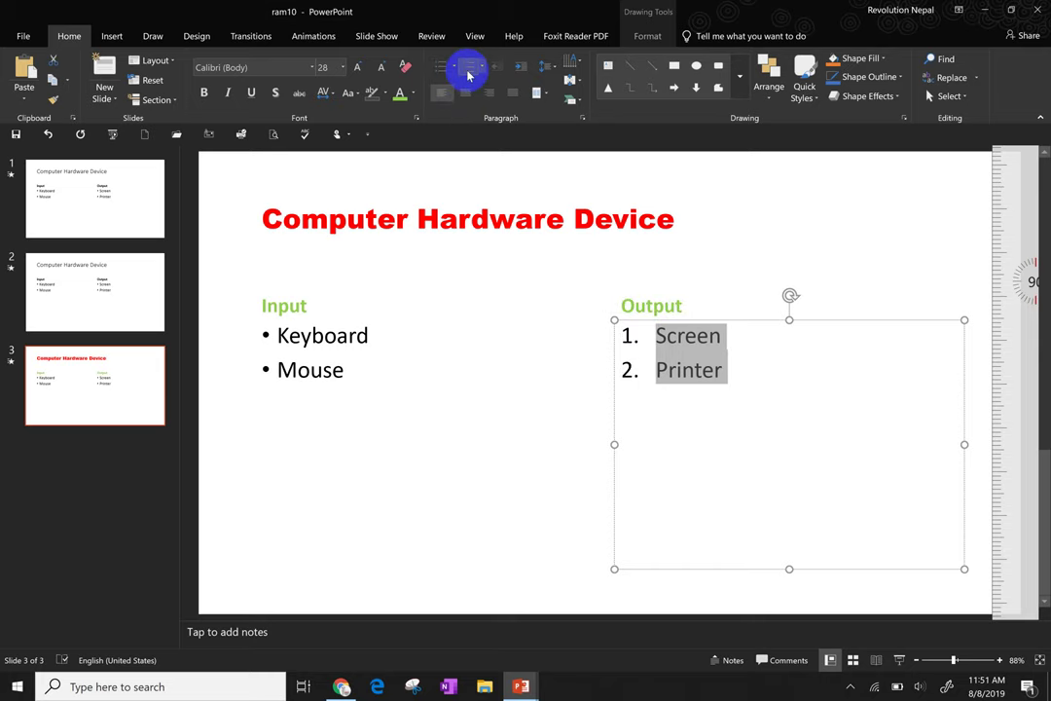
left_click(468, 70)
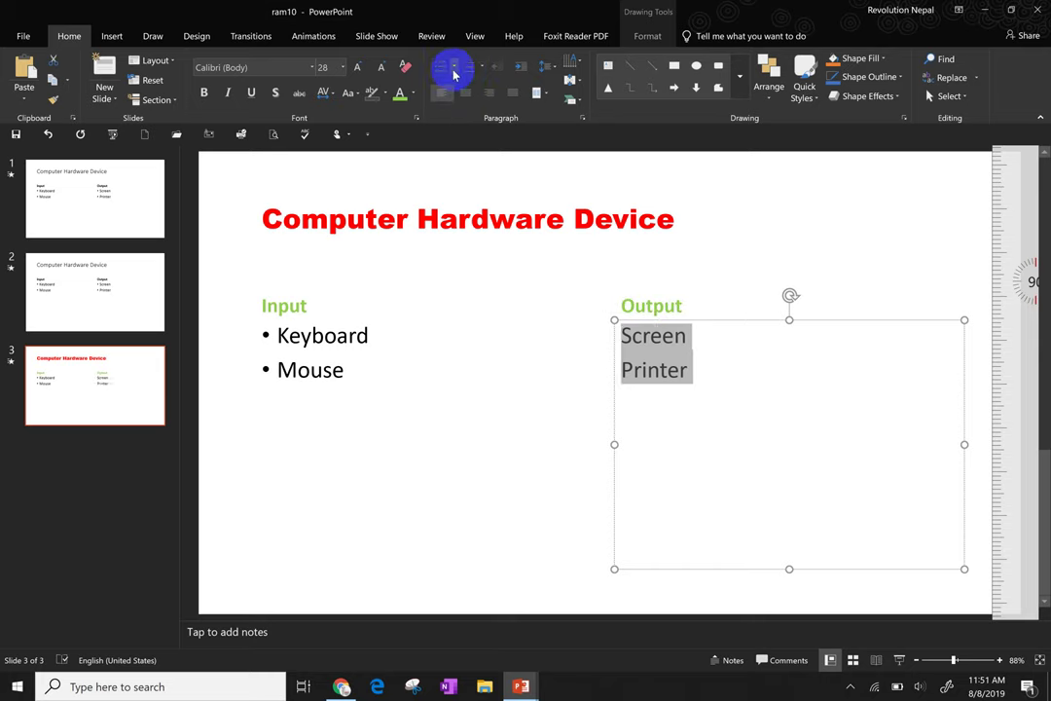
left_click(454, 68)
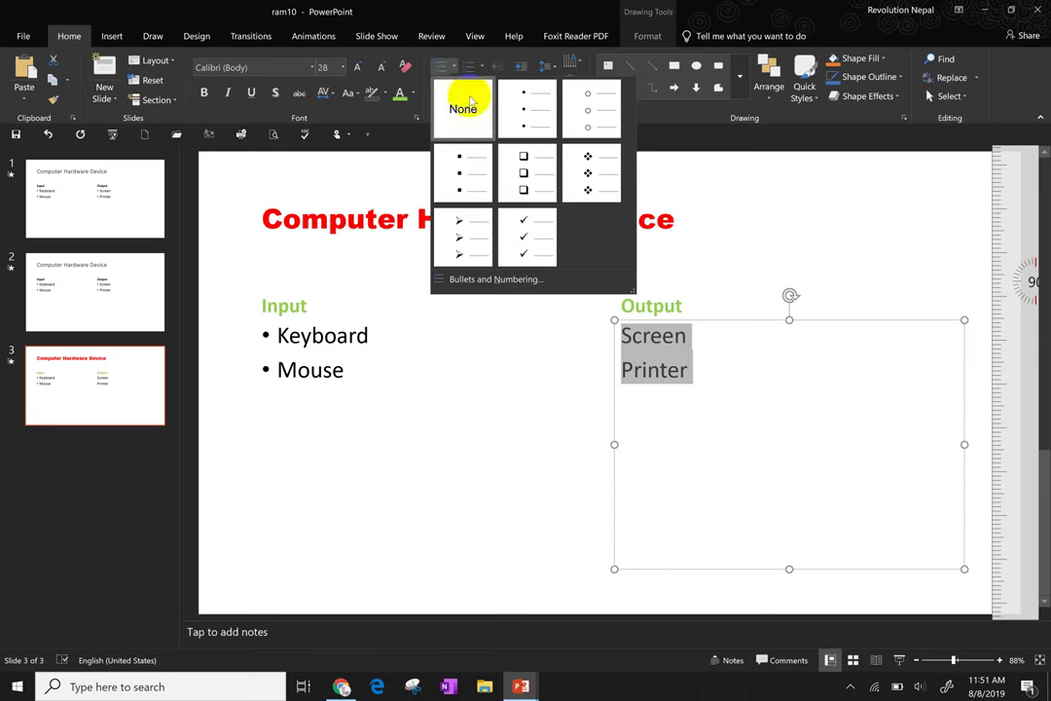
left_click(476, 64)
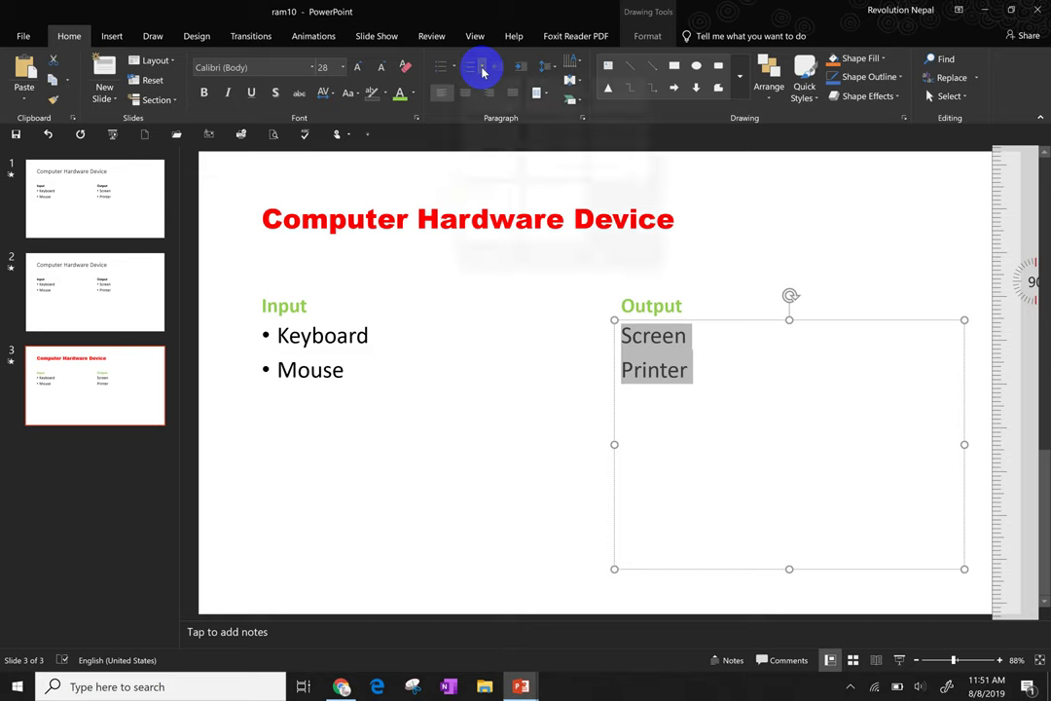
left_click(483, 70)
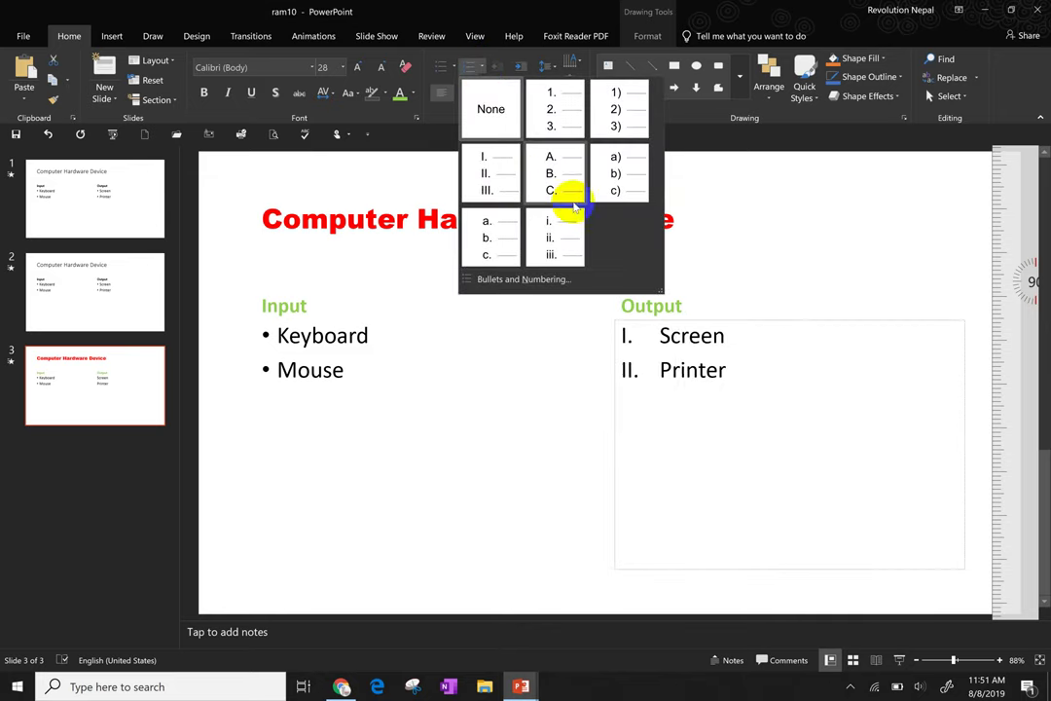
left_click(660, 388)
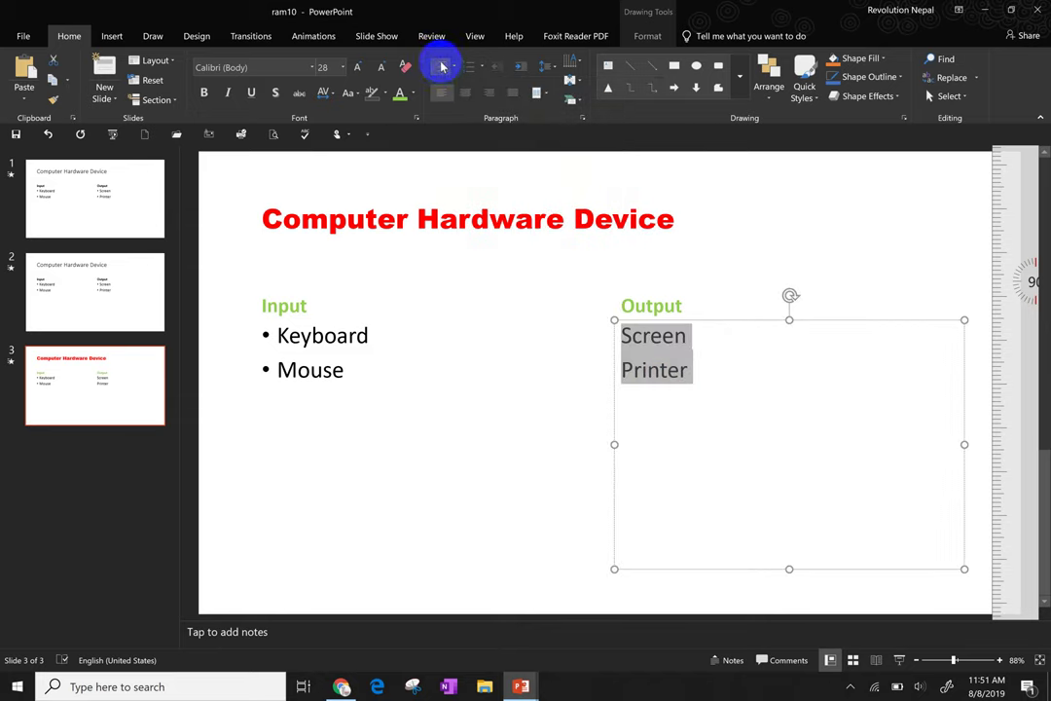
left_click(441, 66)
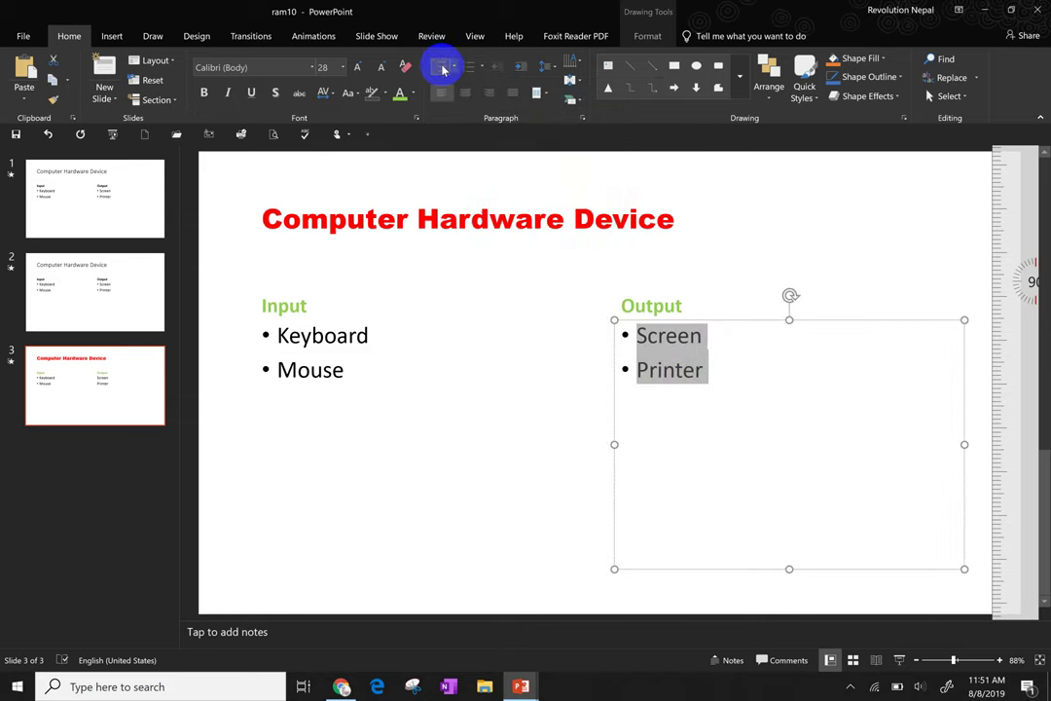
left_click(556, 297)
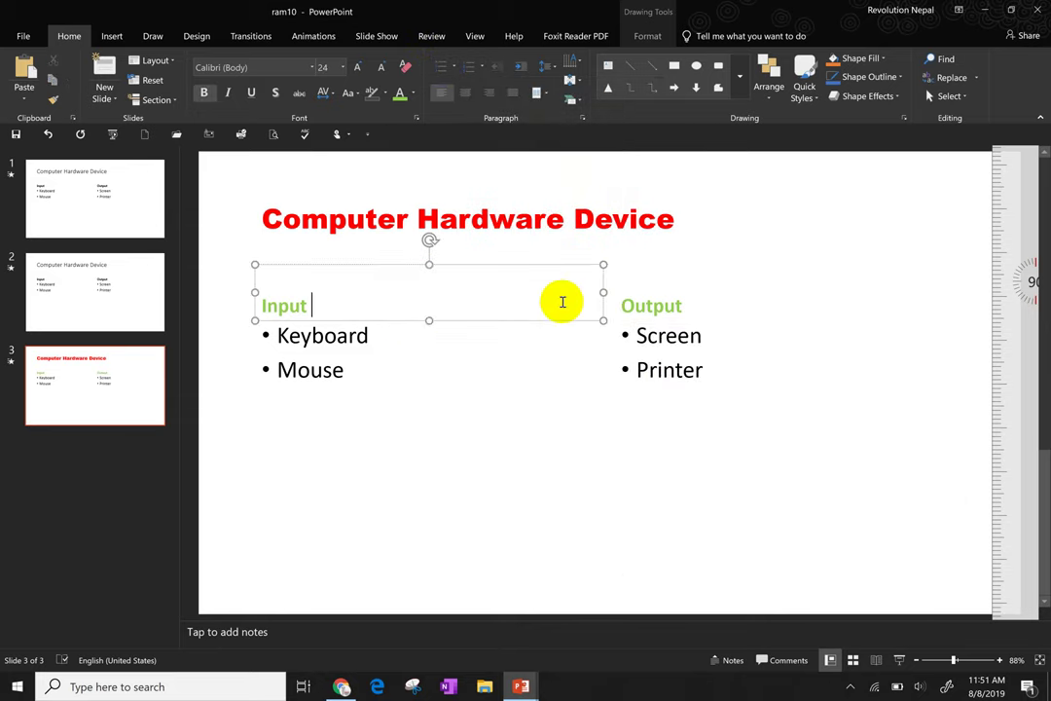
Step: Center-align the 'Computer Hardware Device' title text on slide 3
left_click(474, 215)
left_click_drag(703, 211, 235, 206)
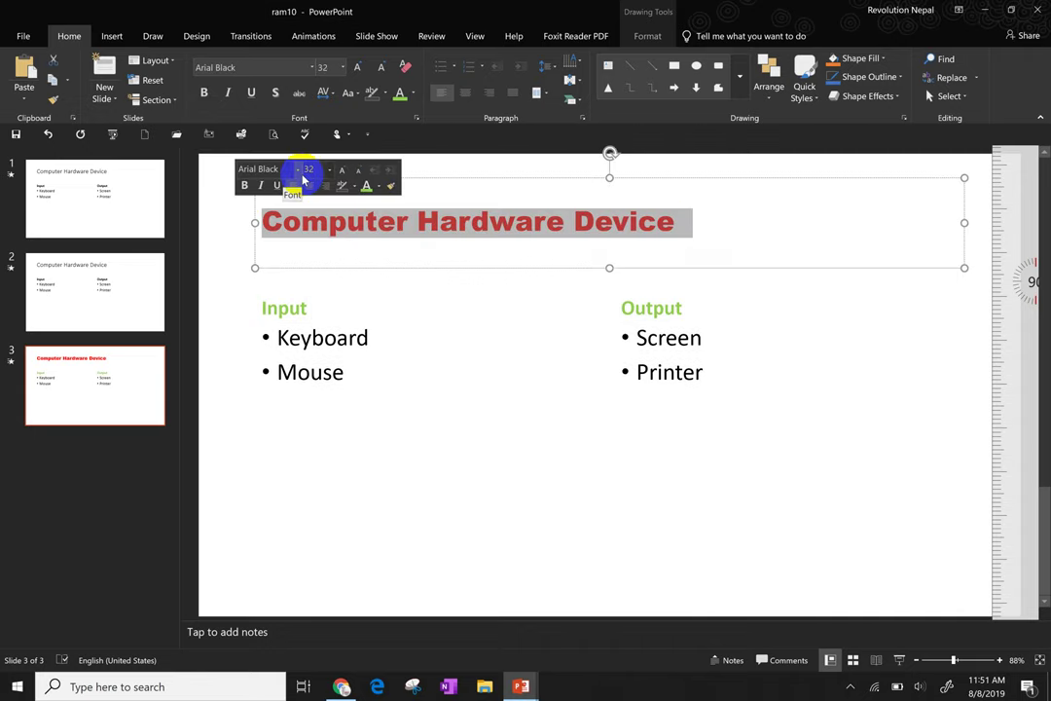
left_click(464, 94)
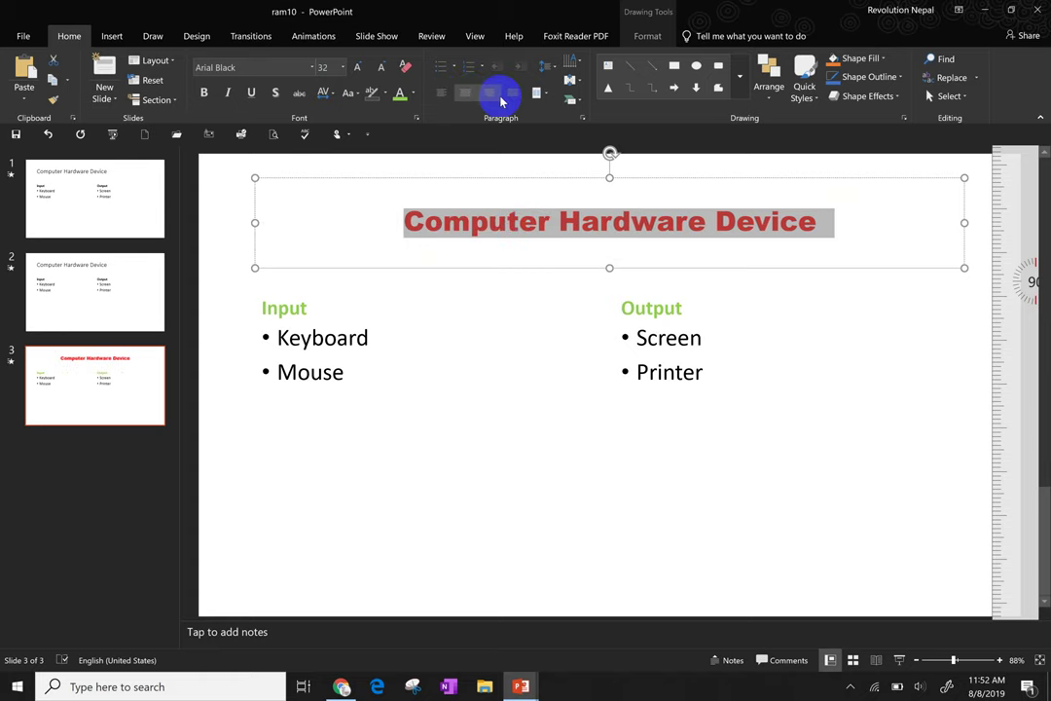
left_click(490, 96)
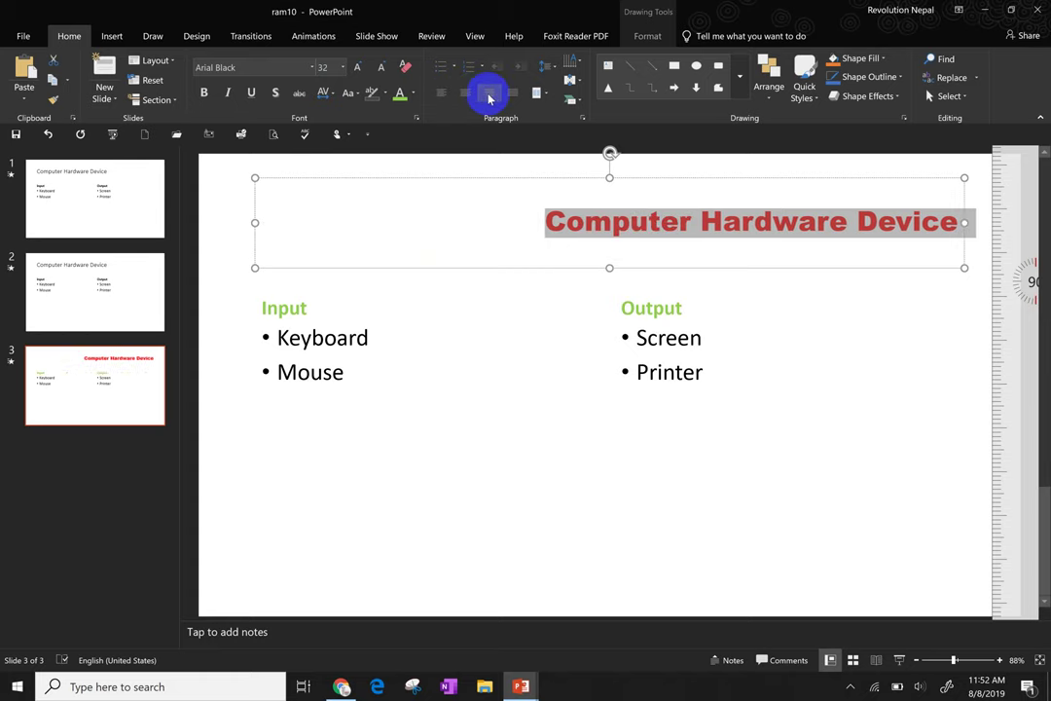
left_click(467, 94)
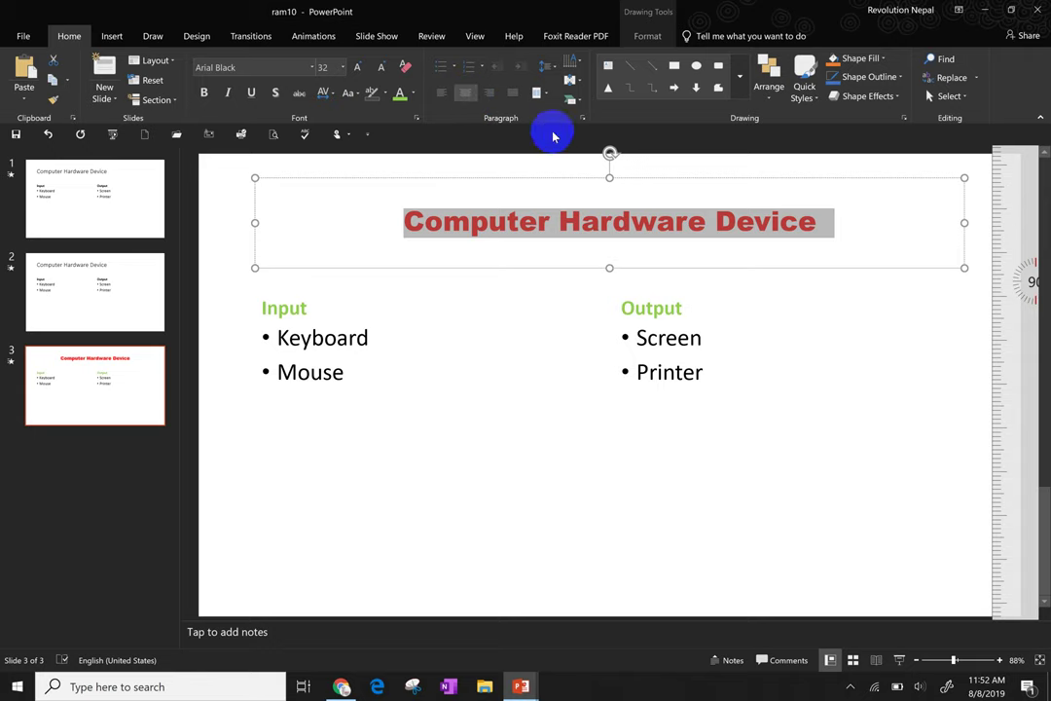
left_click(554, 305)
left_click(696, 66)
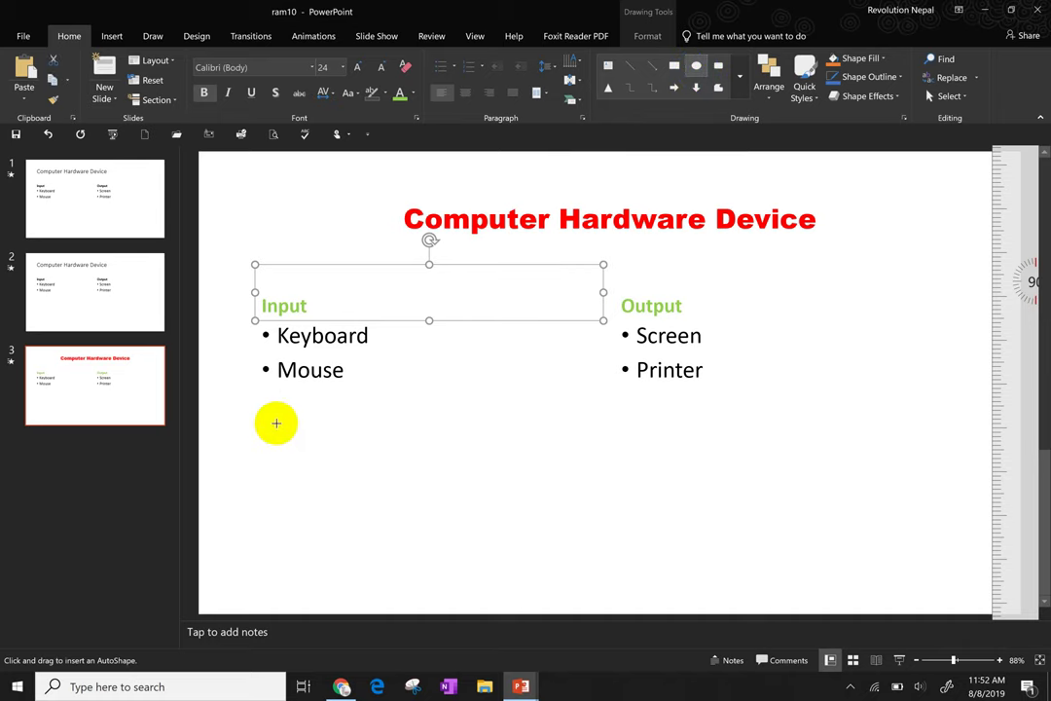
left_click(673, 65)
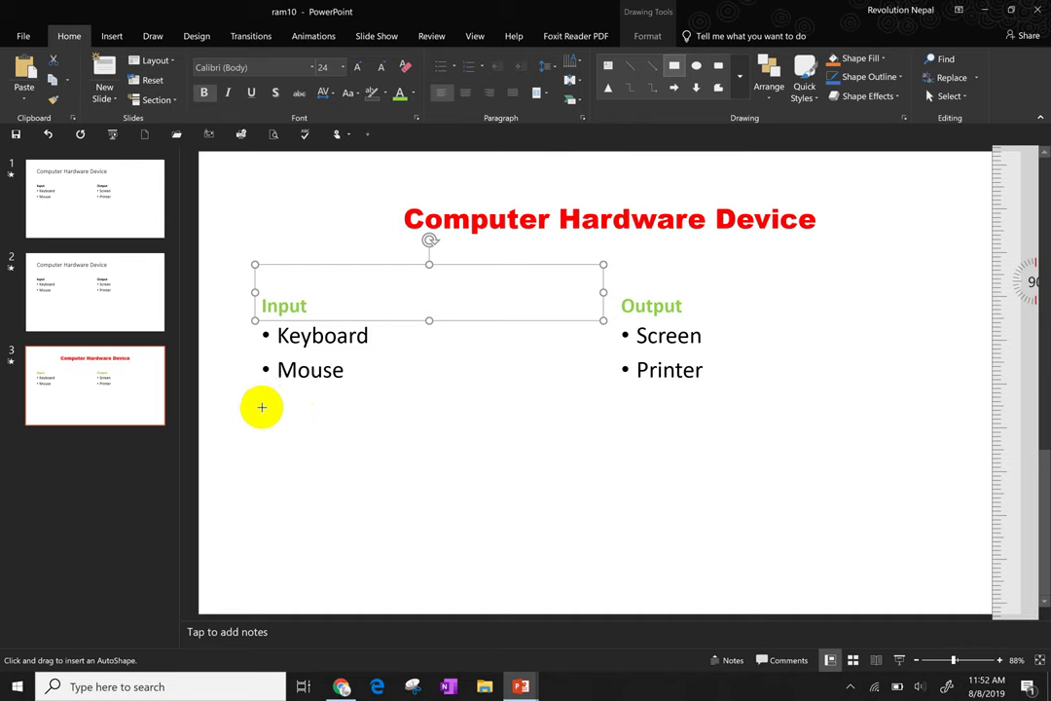
mouse_move(244, 400)
left_mouse_down()
mouse_move(348, 473)
mouse_move(518, 551)
left_mouse_up()
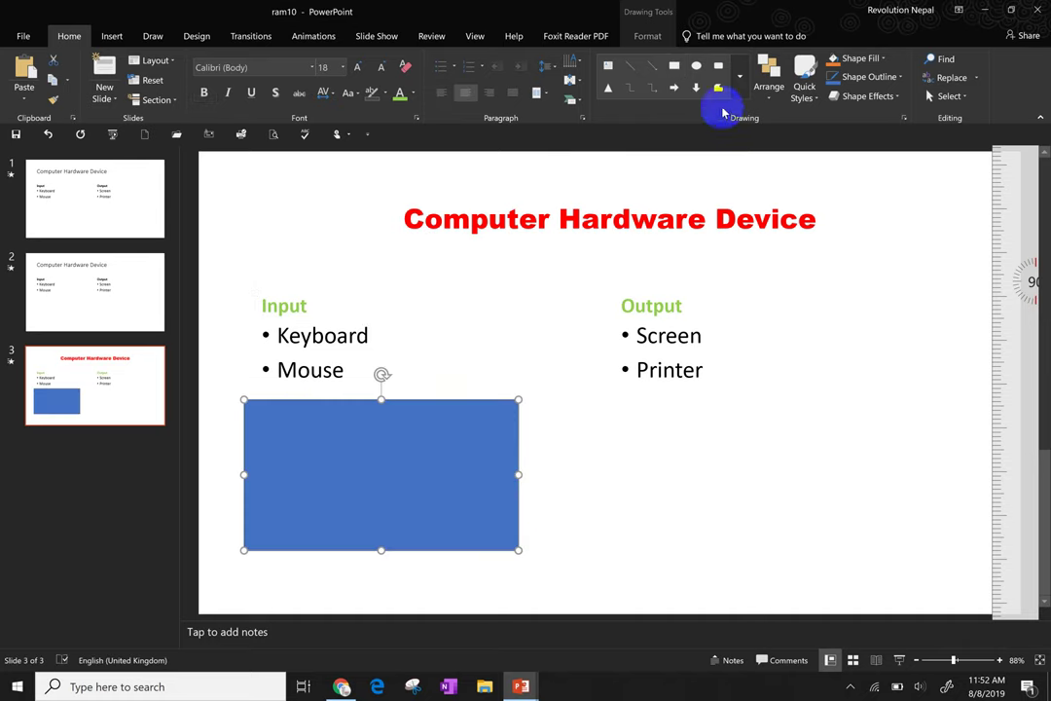
left_click(740, 86)
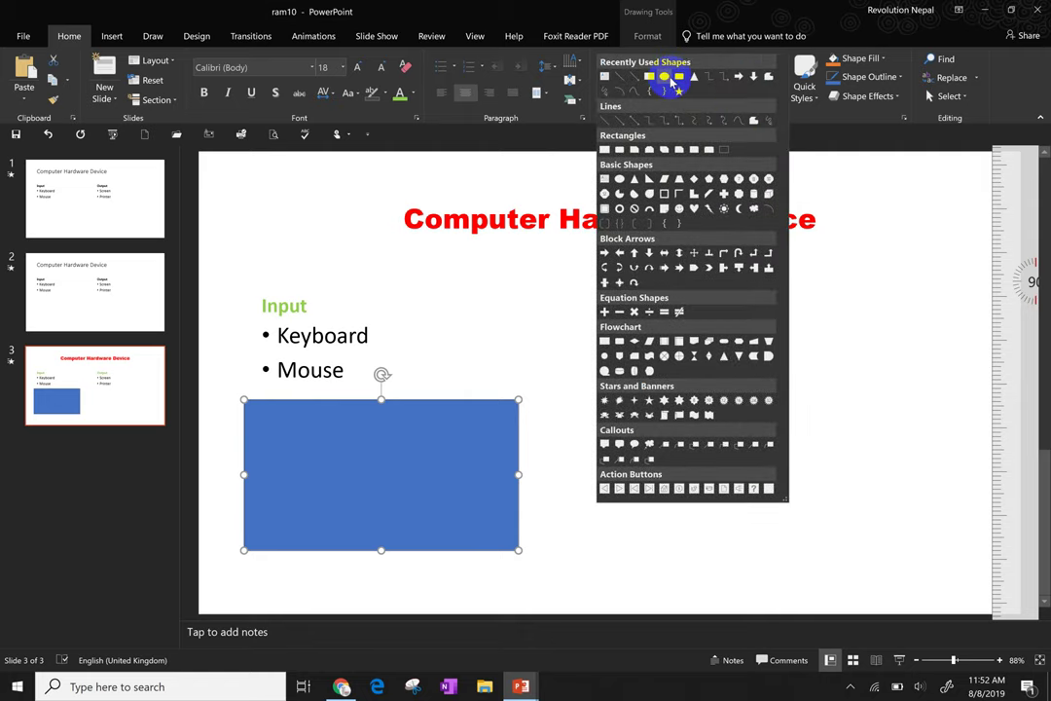
left_click(666, 77)
mouse_move(596, 395)
left_mouse_down()
mouse_move(773, 481)
mouse_move(890, 571)
left_mouse_up()
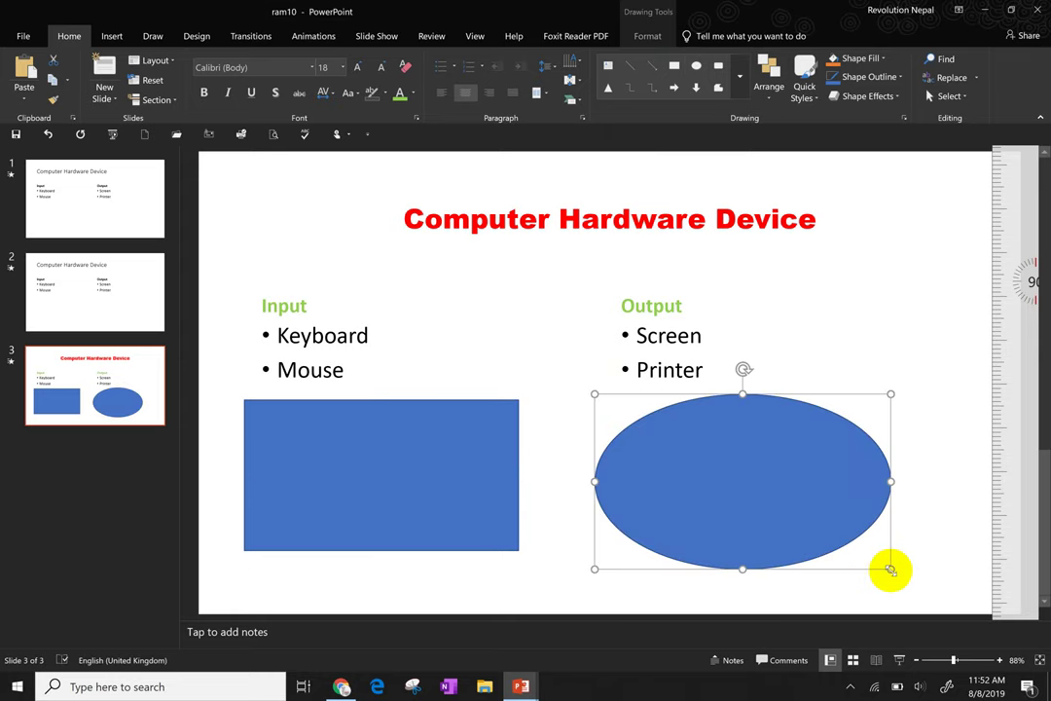
key("Delete")
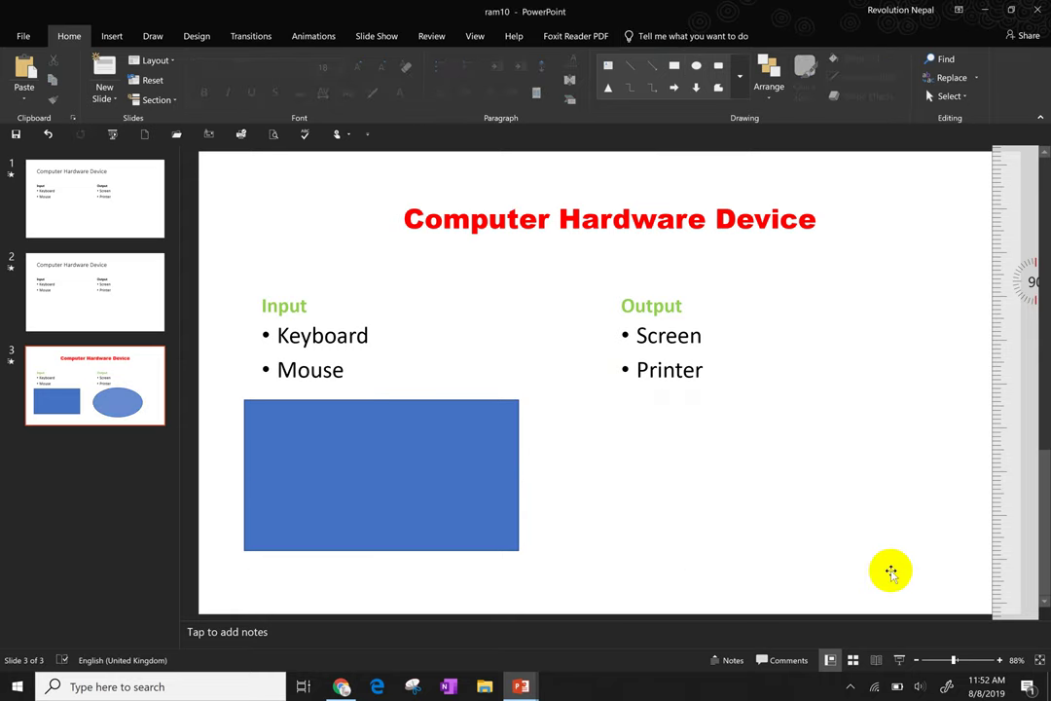
left_click(481, 473)
key("Delete")
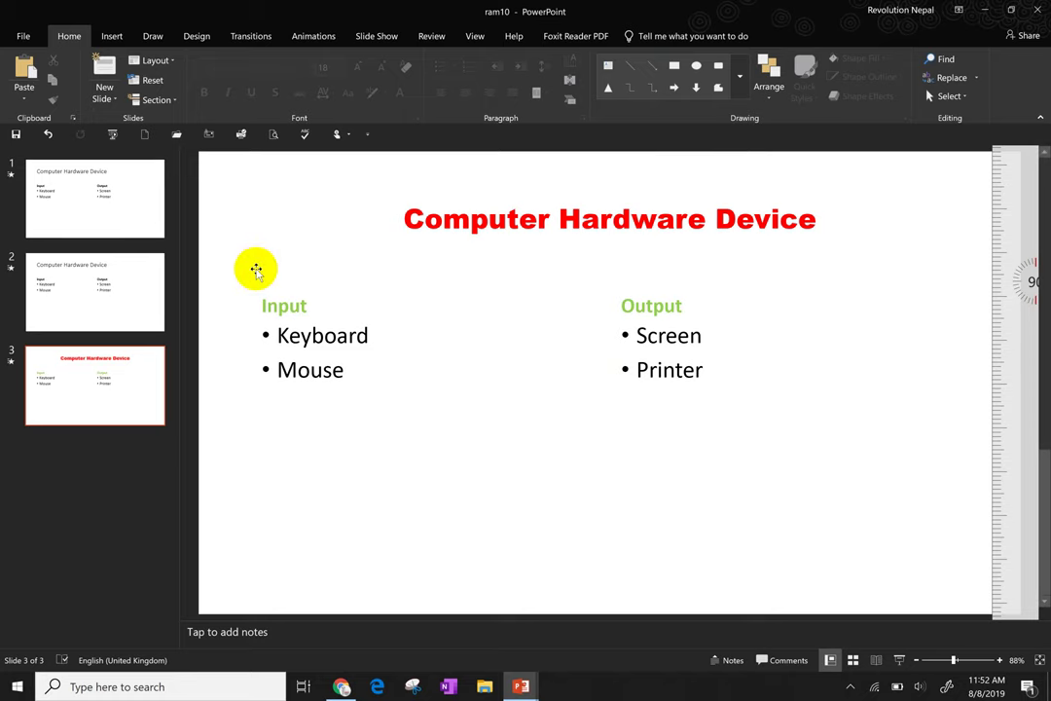
Step: Save the presentation through the File backstage view
left_click(21, 37)
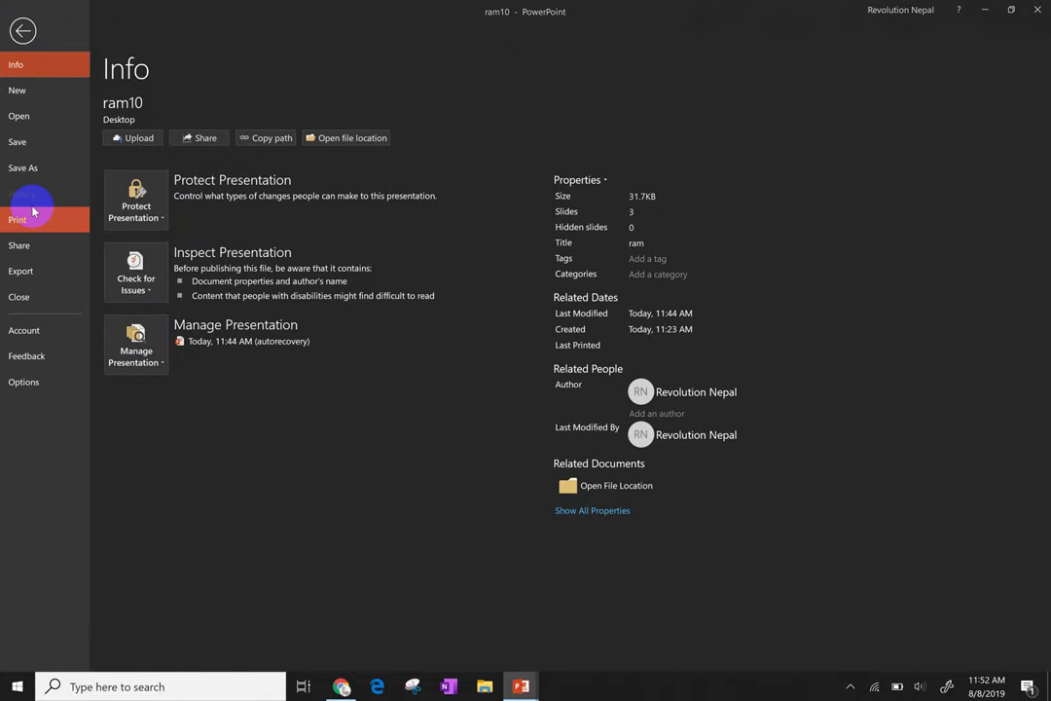
left_click(32, 146)
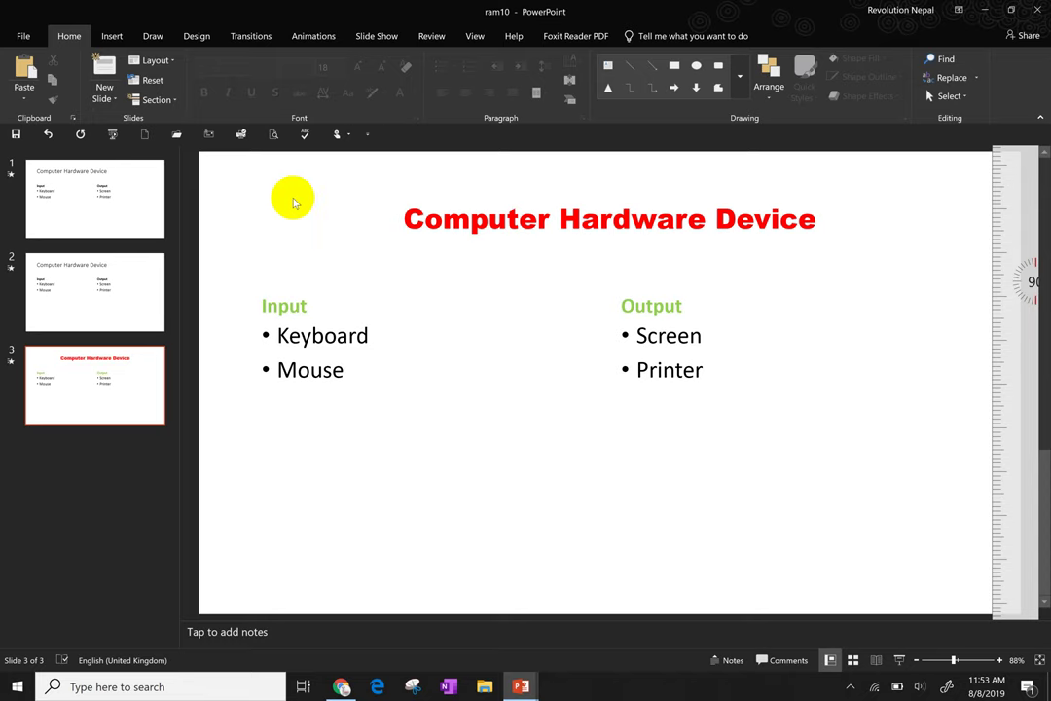
Step: Try the Facet theme, then apply the dark teal theme with red accent tab to all slides
left_click(194, 38)
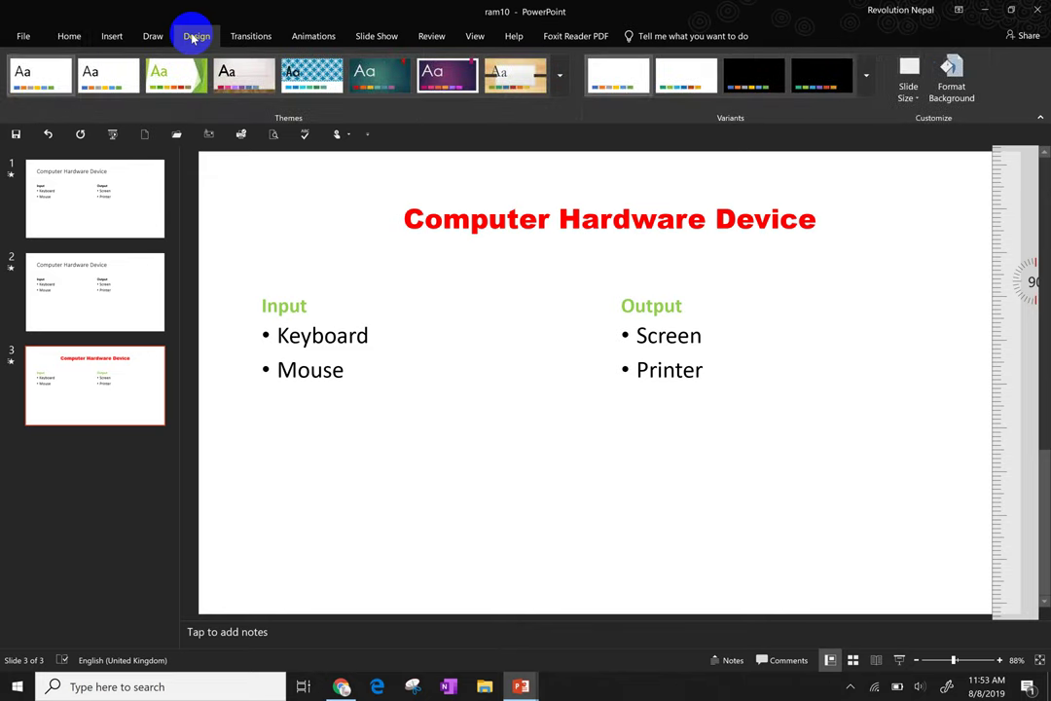
left_click(54, 80)
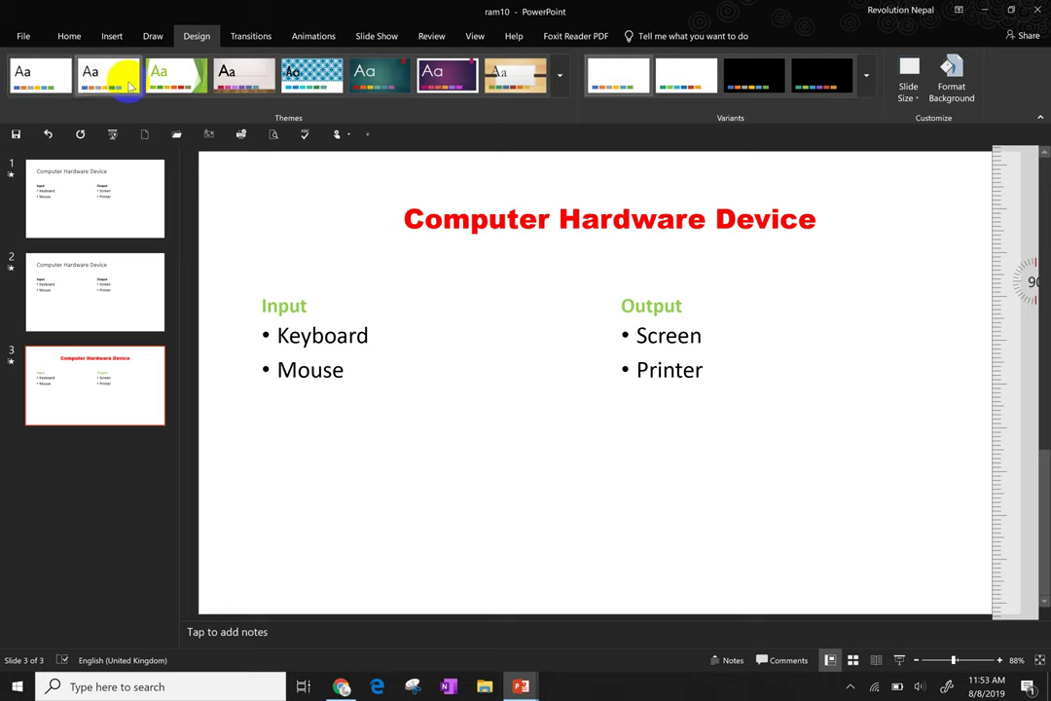
left_click(78, 244)
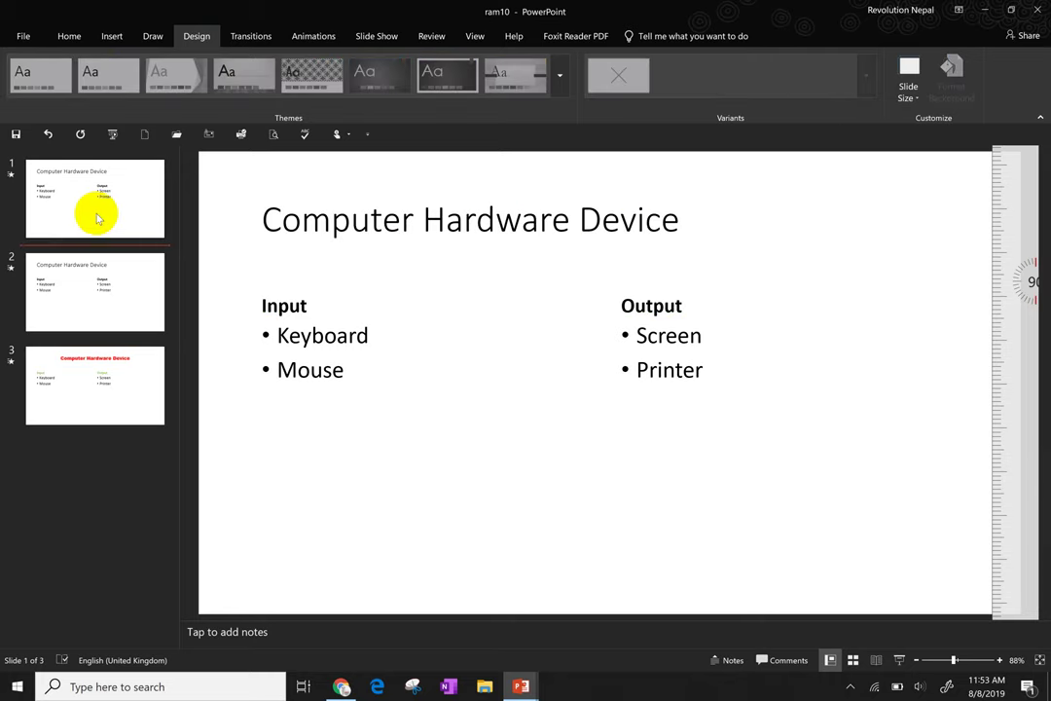
left_click(162, 78)
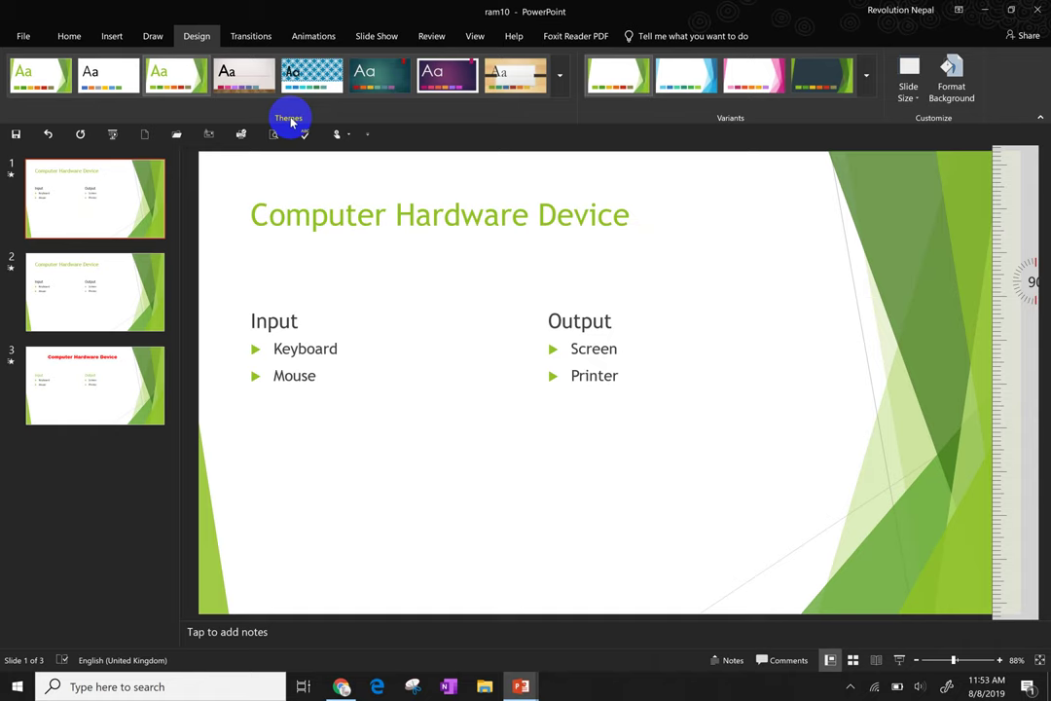
left_click(401, 72)
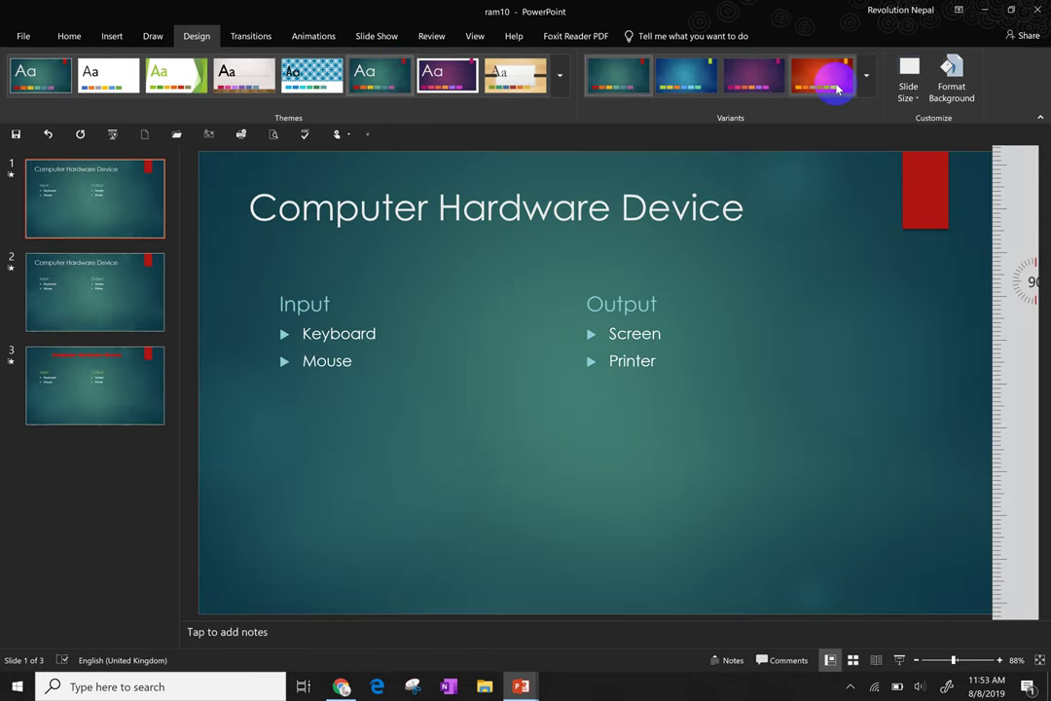
left_click(905, 92)
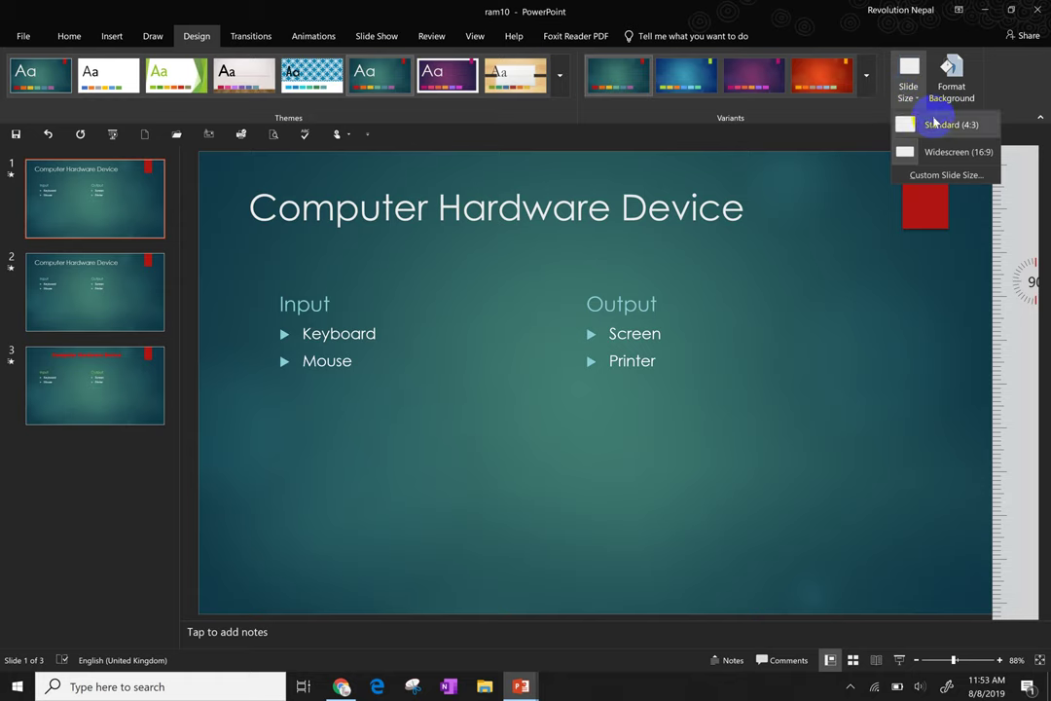
left_click(932, 119)
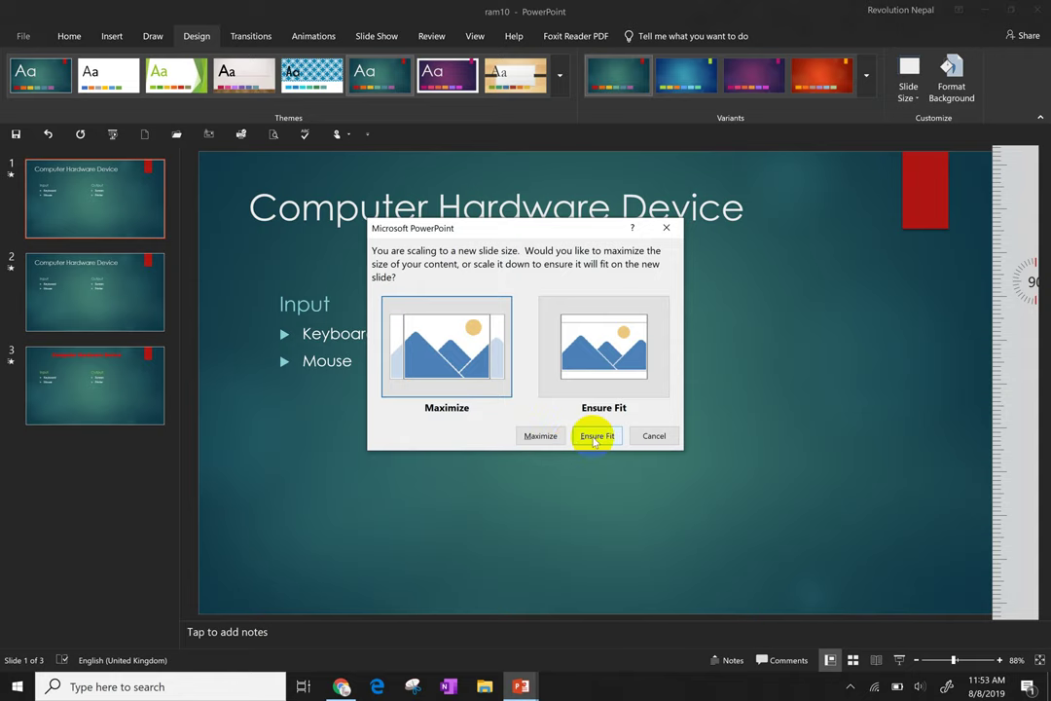
left_click(596, 437)
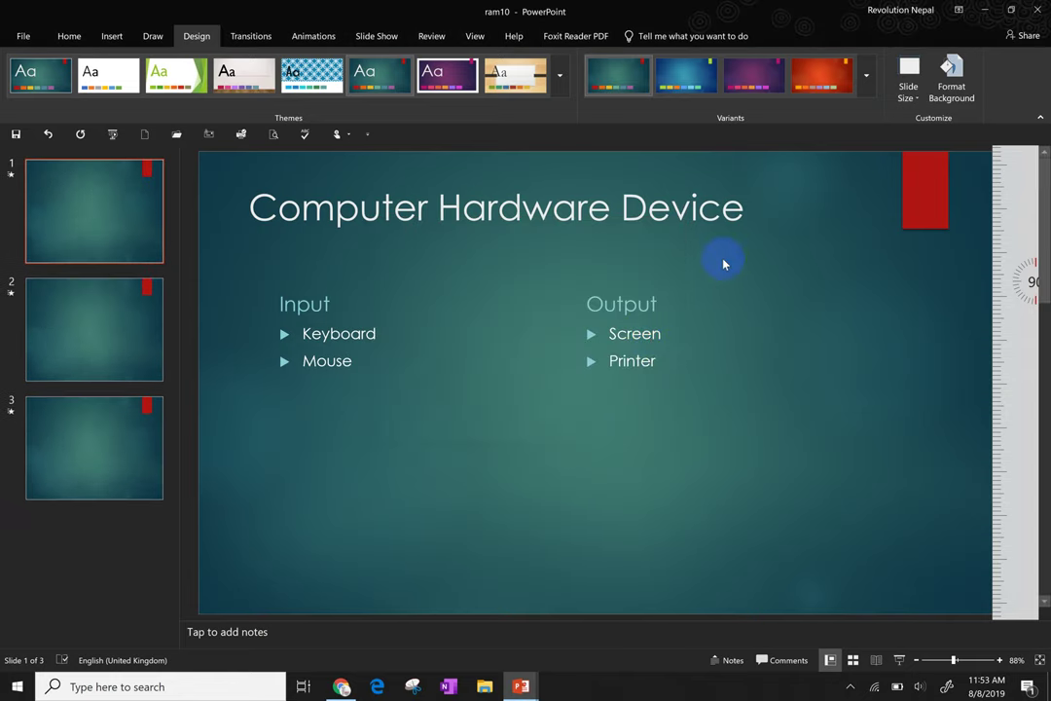
left_click(915, 93)
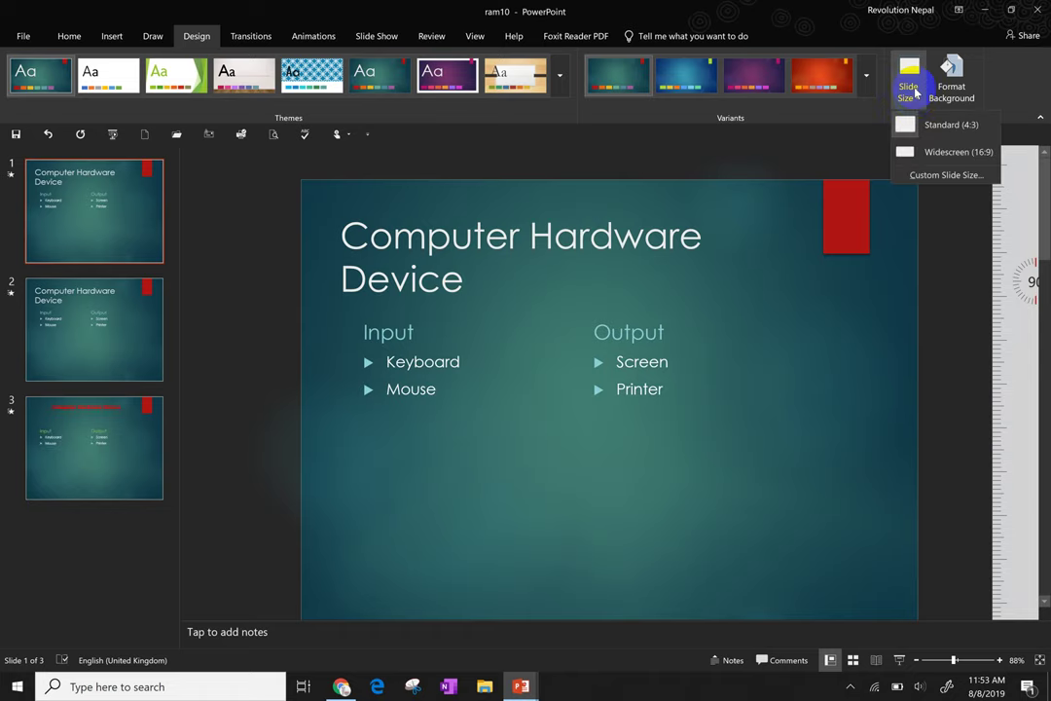
left_click(919, 158)
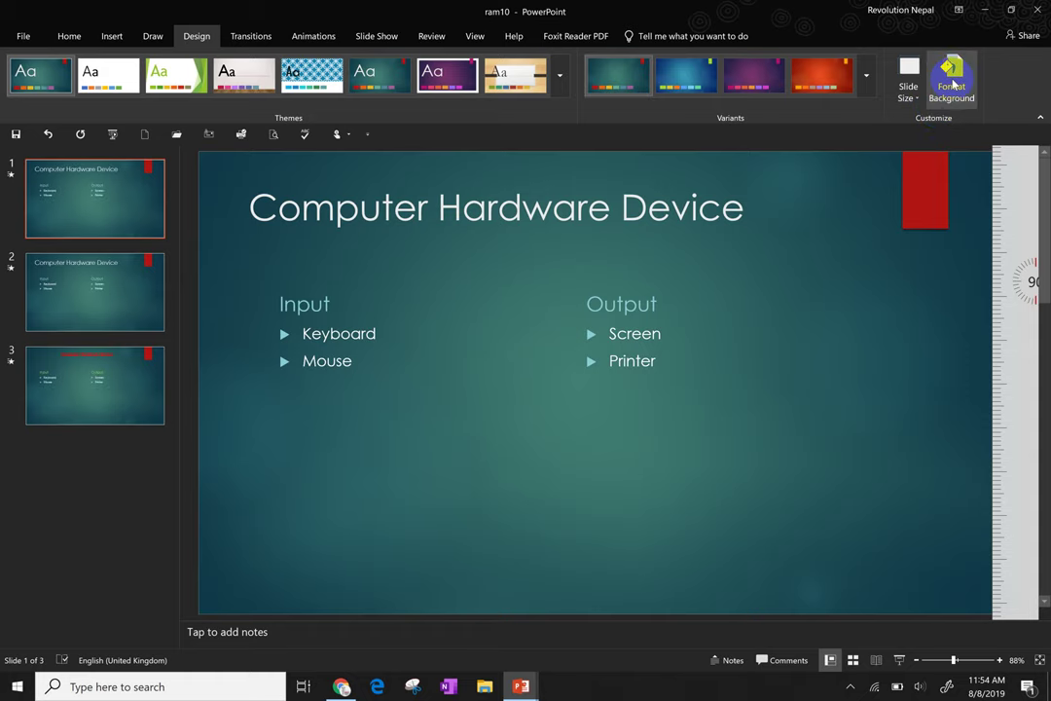
Step: Replace slide 1's shaded background with a solid turquoise fill via Format Background
left_click(952, 83)
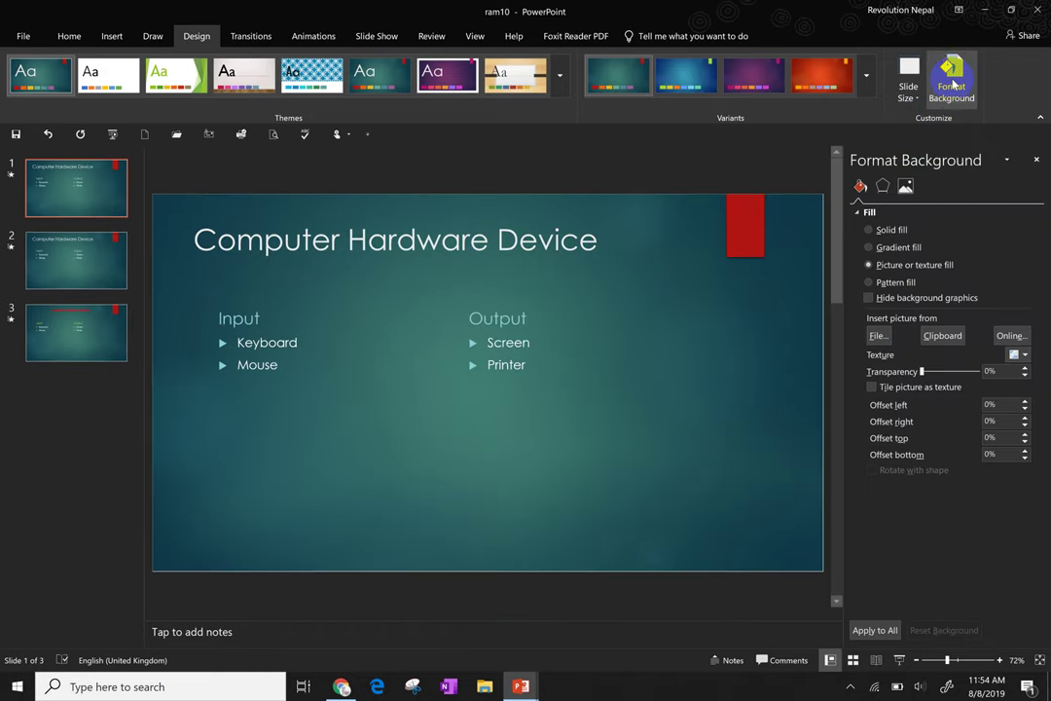
left_click(873, 233)
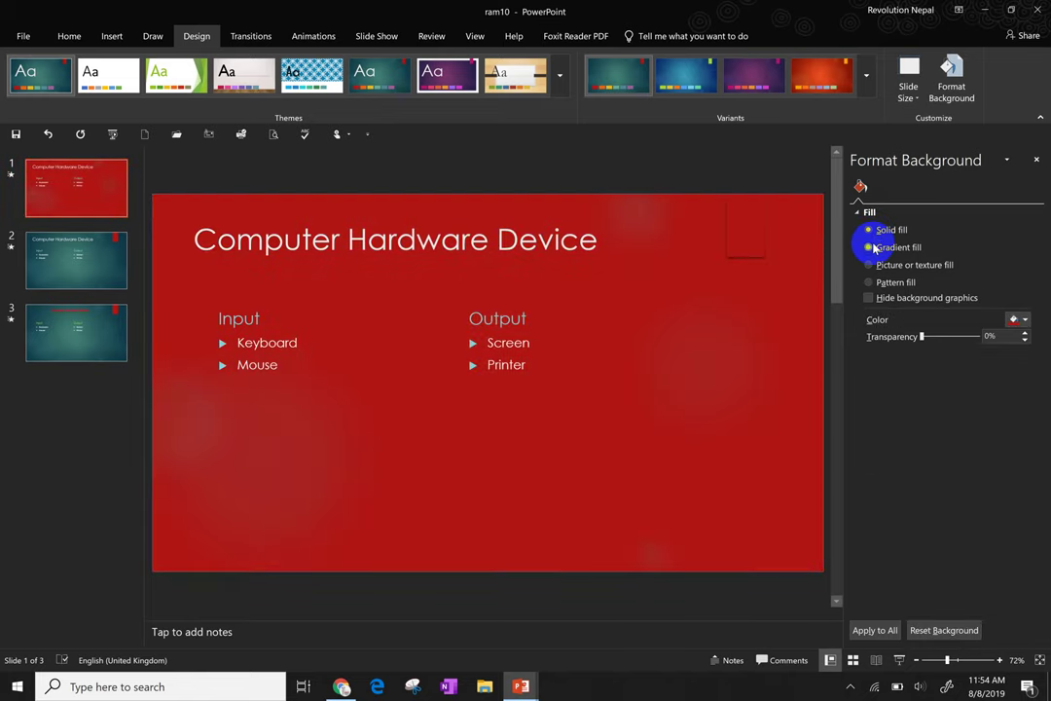
left_click(876, 247)
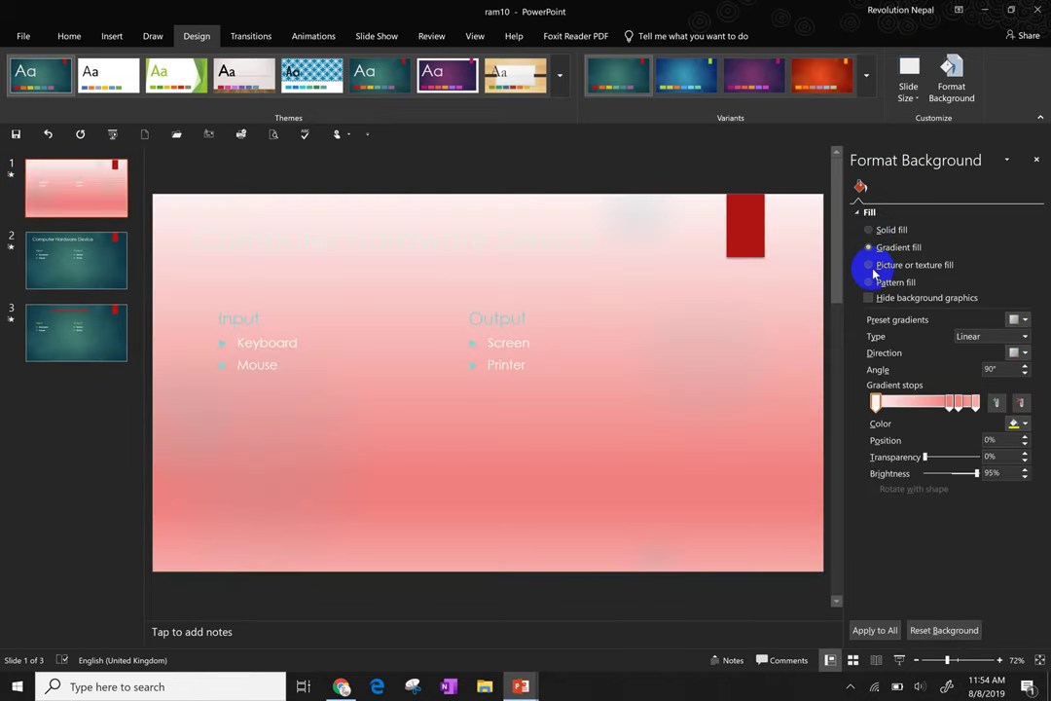
left_click(871, 266)
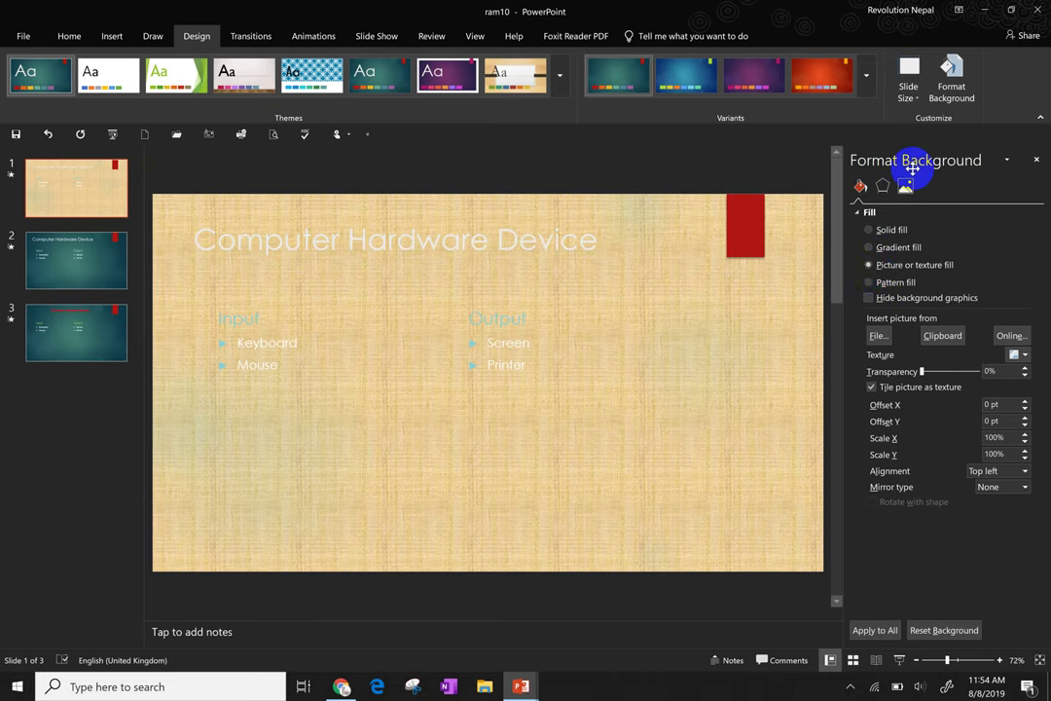
left_click(883, 230)
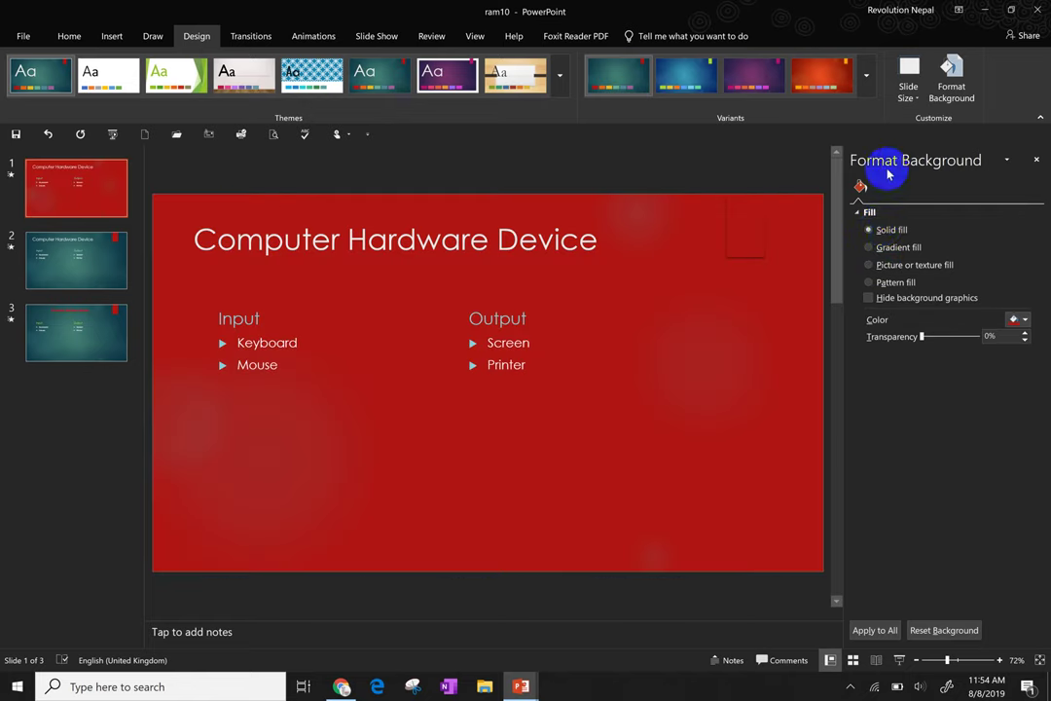
left_click(1010, 324)
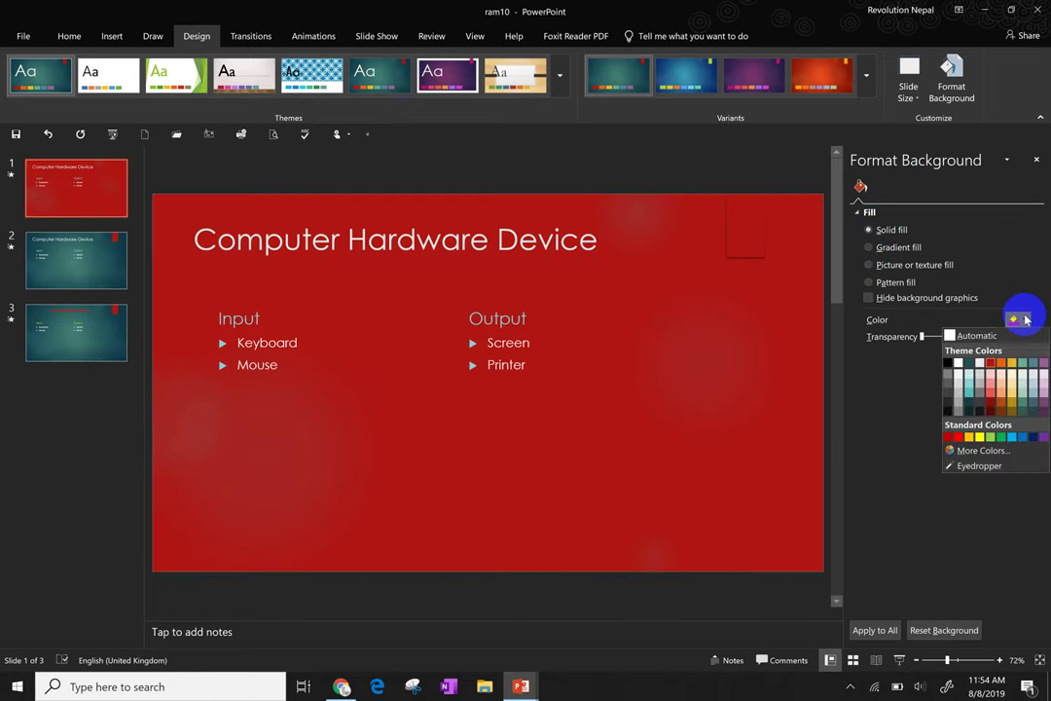
left_click(967, 399)
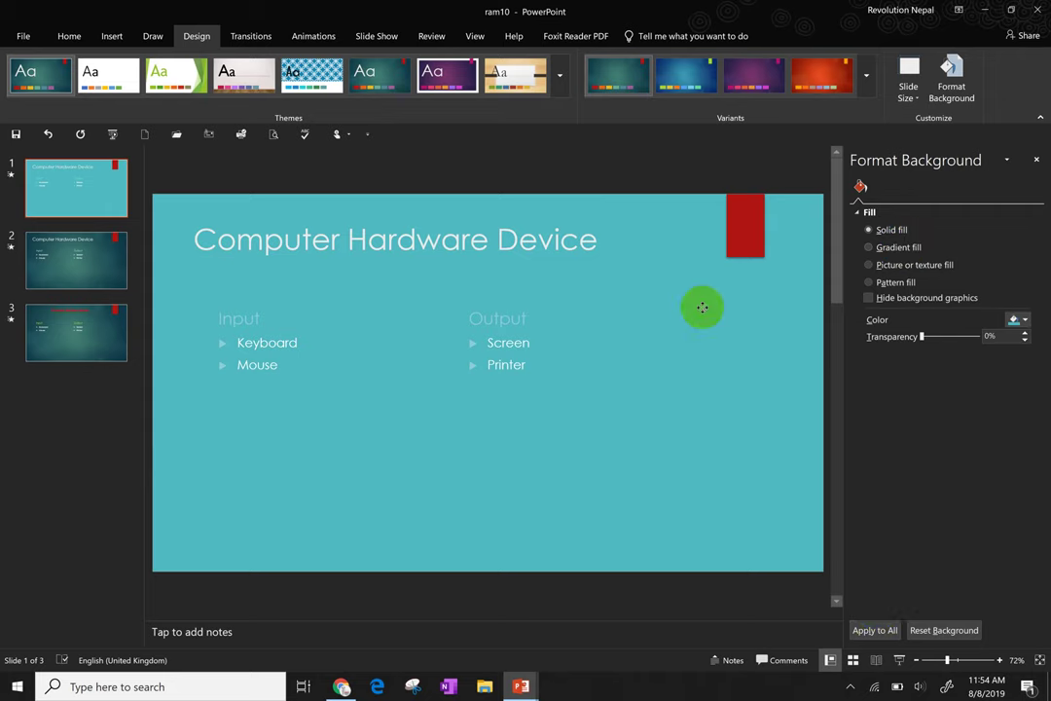
left_click(704, 308)
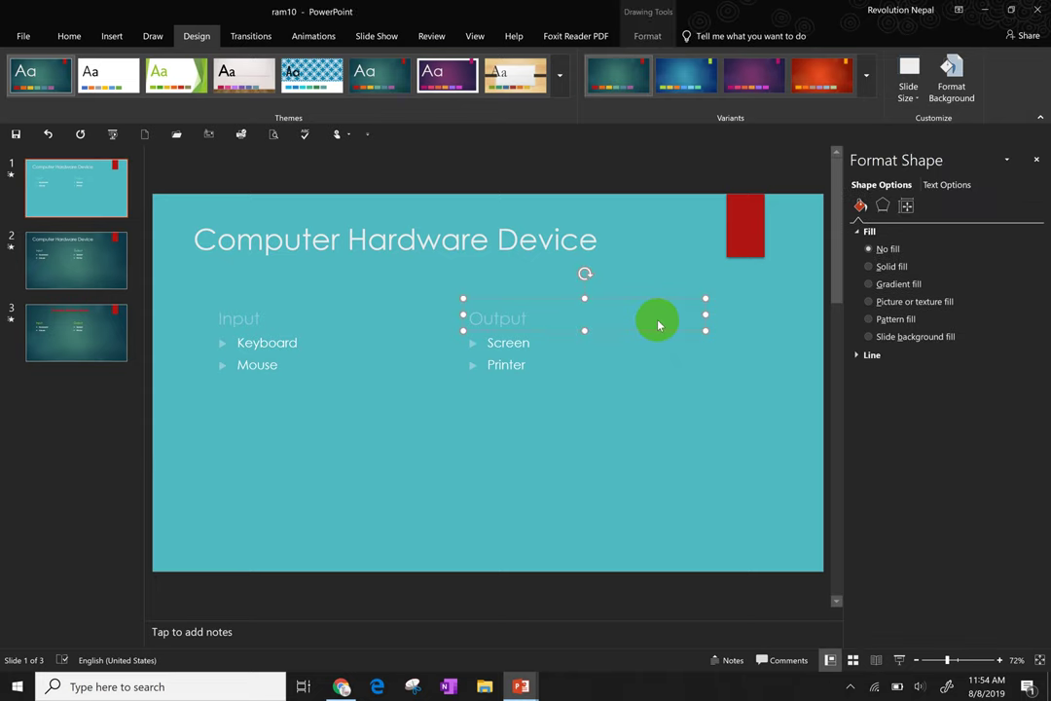
double_click(508, 364)
left_click(232, 347)
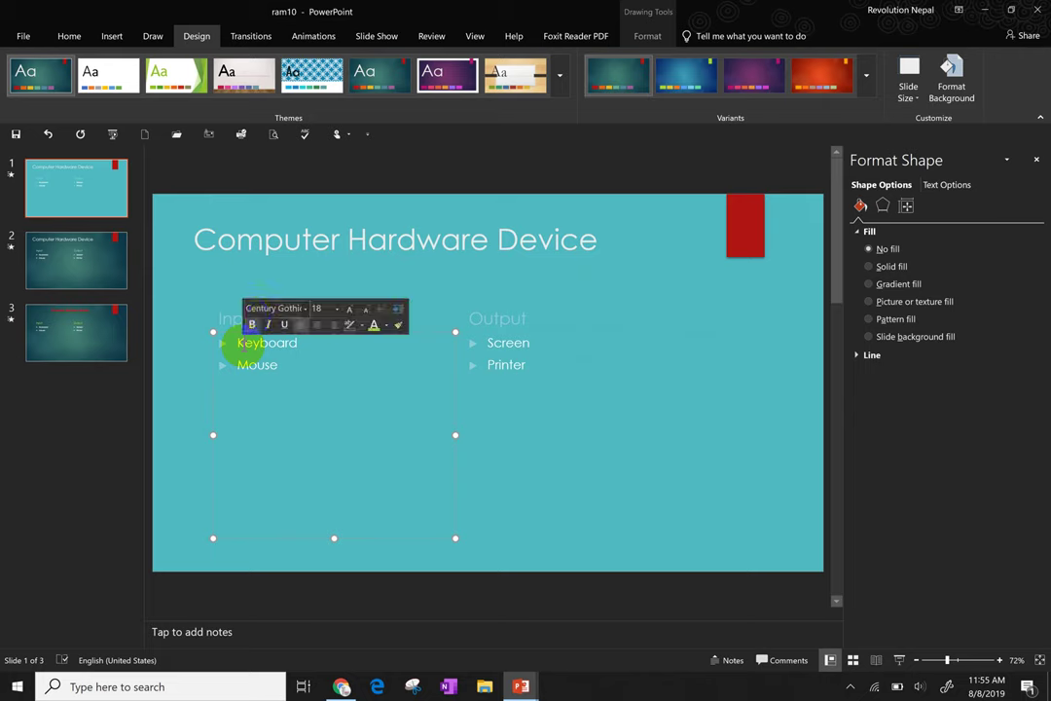
left_click(222, 310)
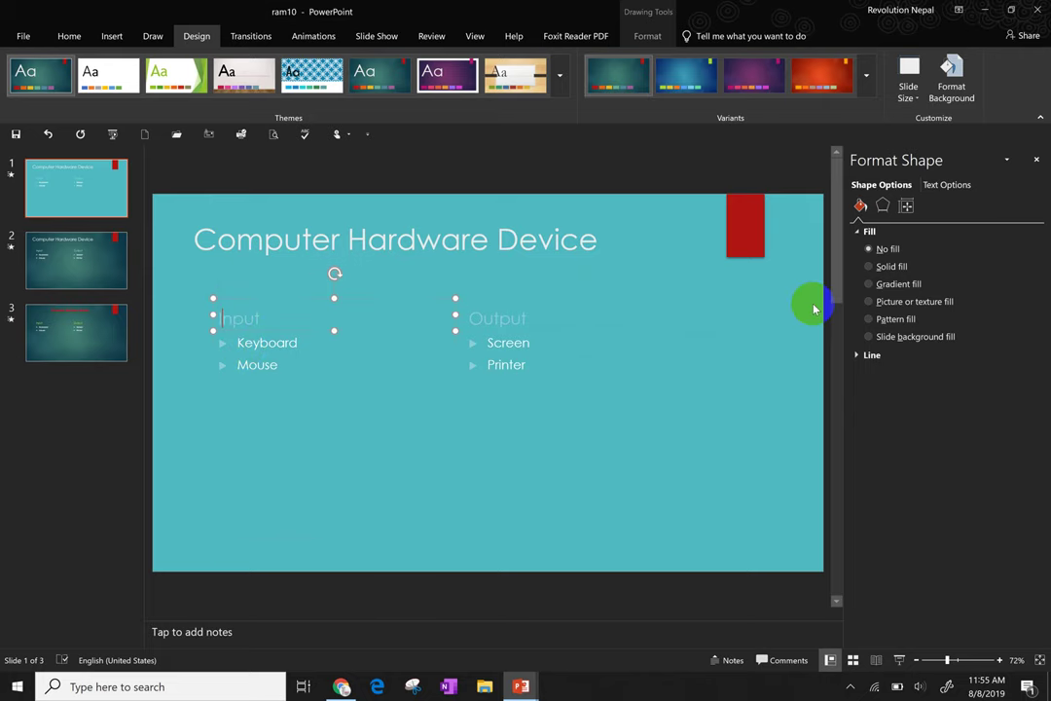
left_click(774, 345)
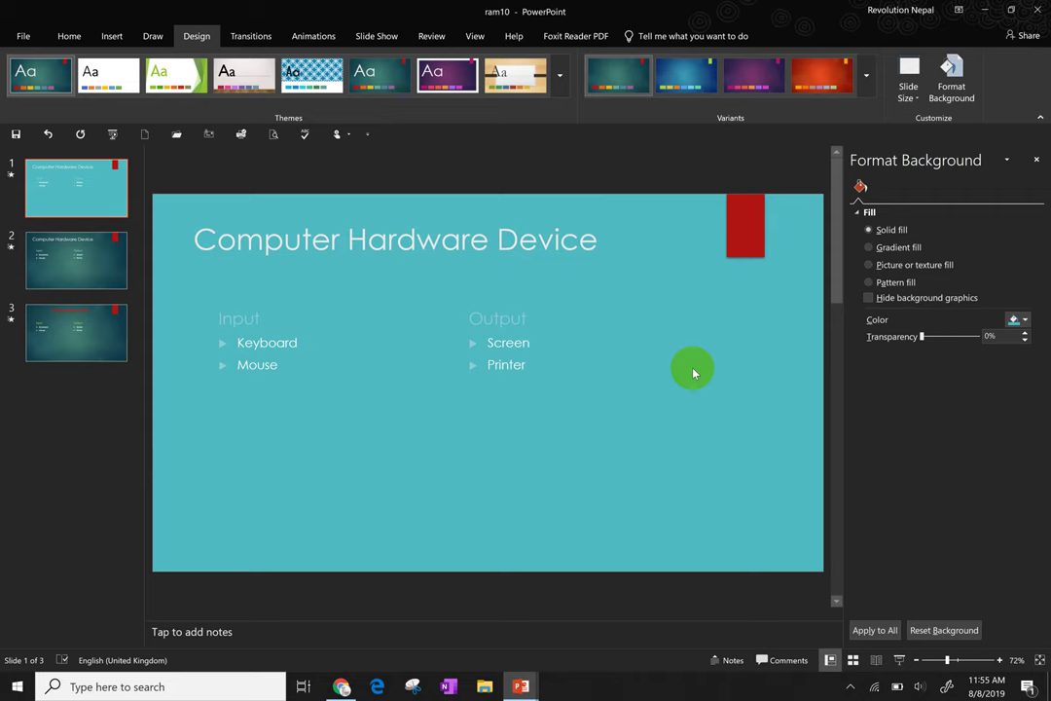
left_click(522, 375)
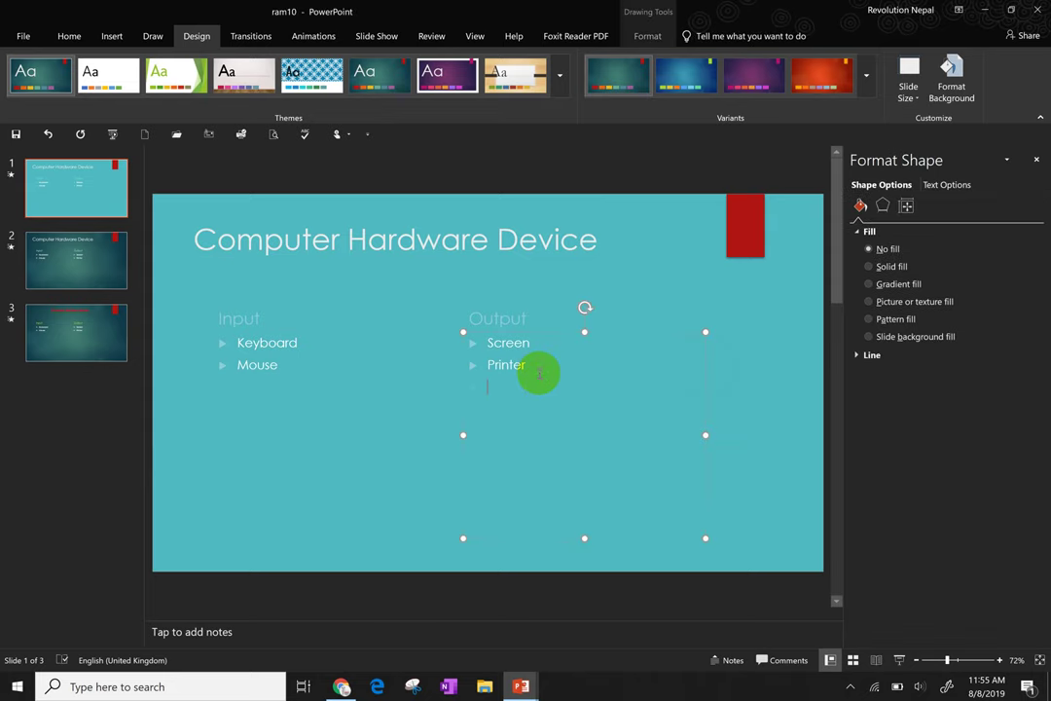
type("hasjhdakjdh")
key("BackSpace")
key("BackSpace")
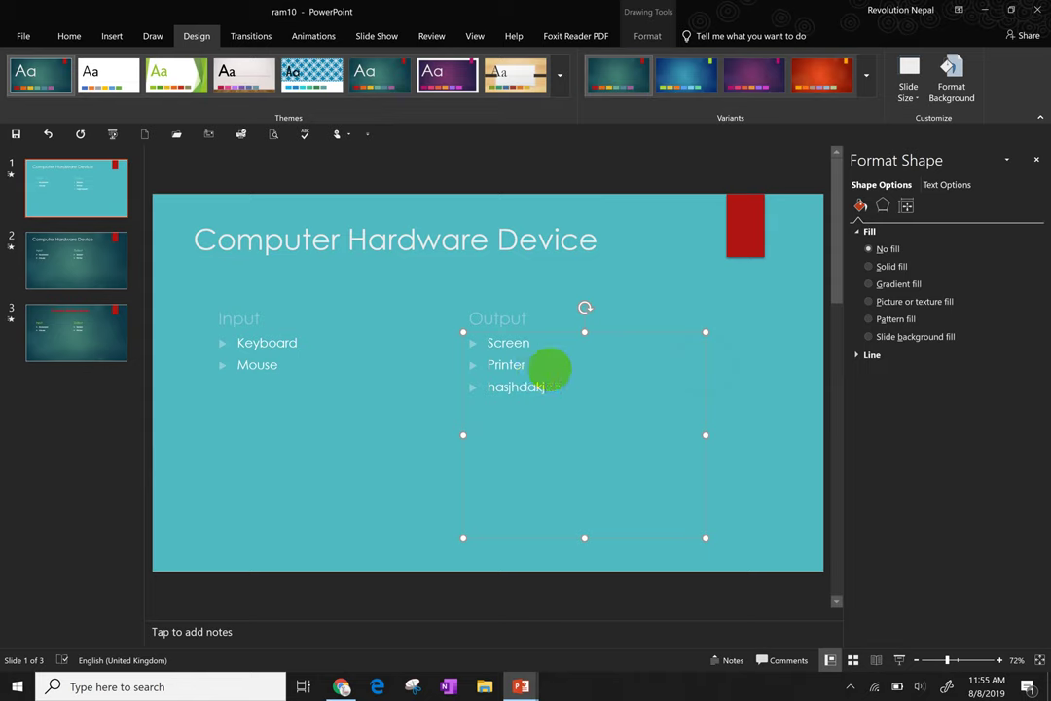
left_click_drag(545, 387, 488, 394)
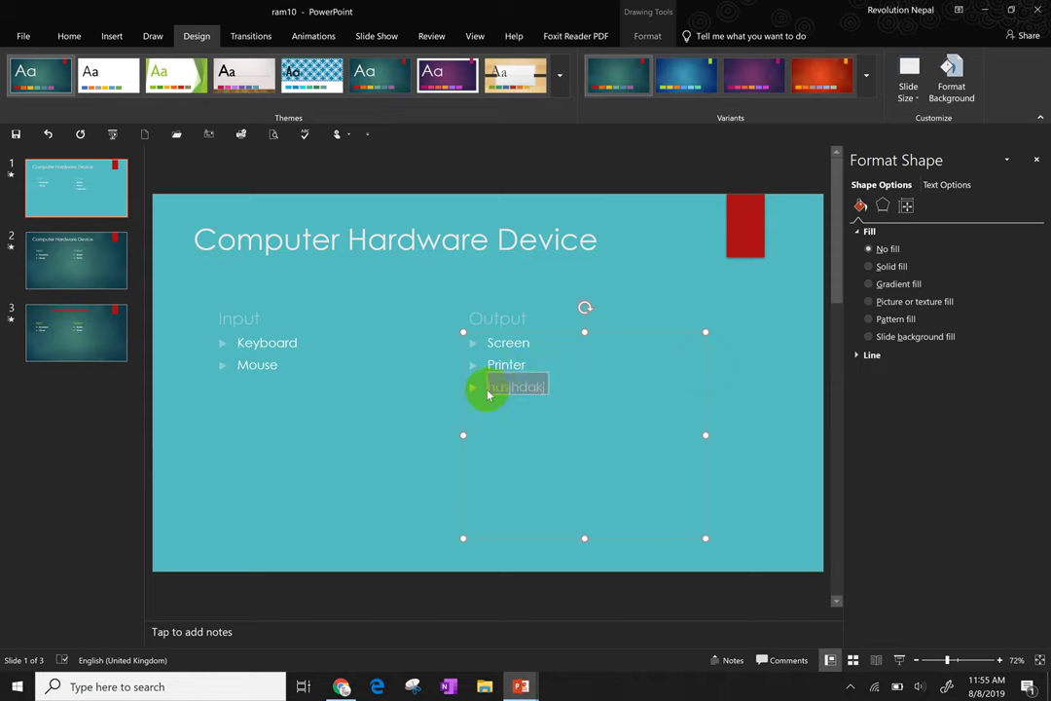
key("BackSpace")
key("BackSpace")
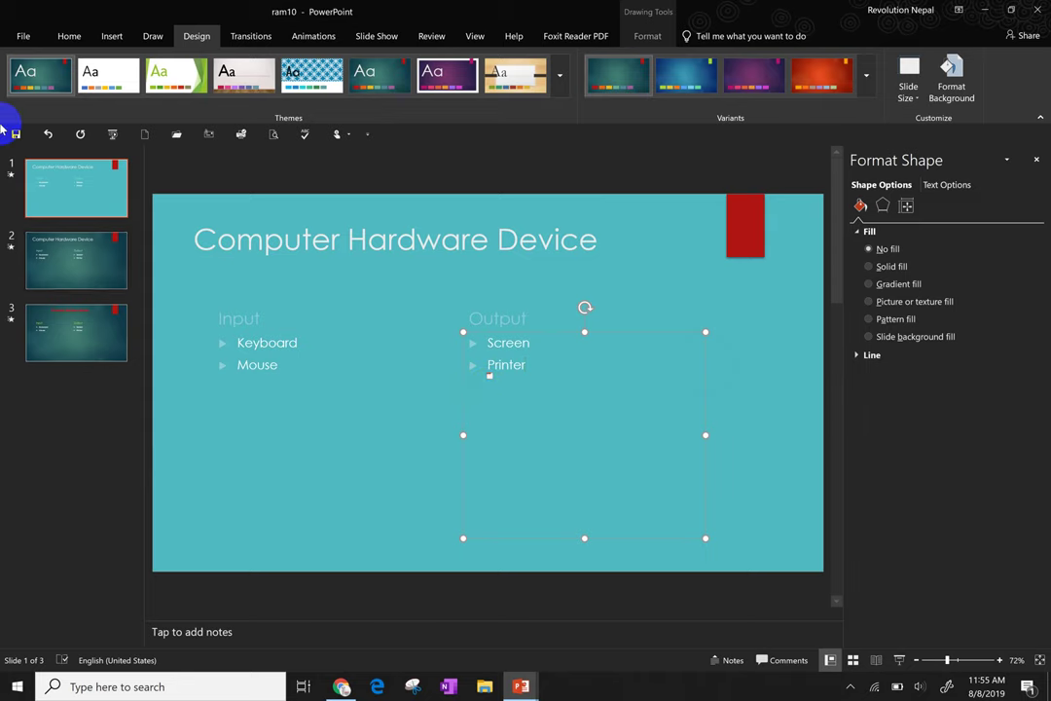
Step: Center-align the Computer Hardware Device title on slide 1 using the Home tab's Center button
left_click(70, 39)
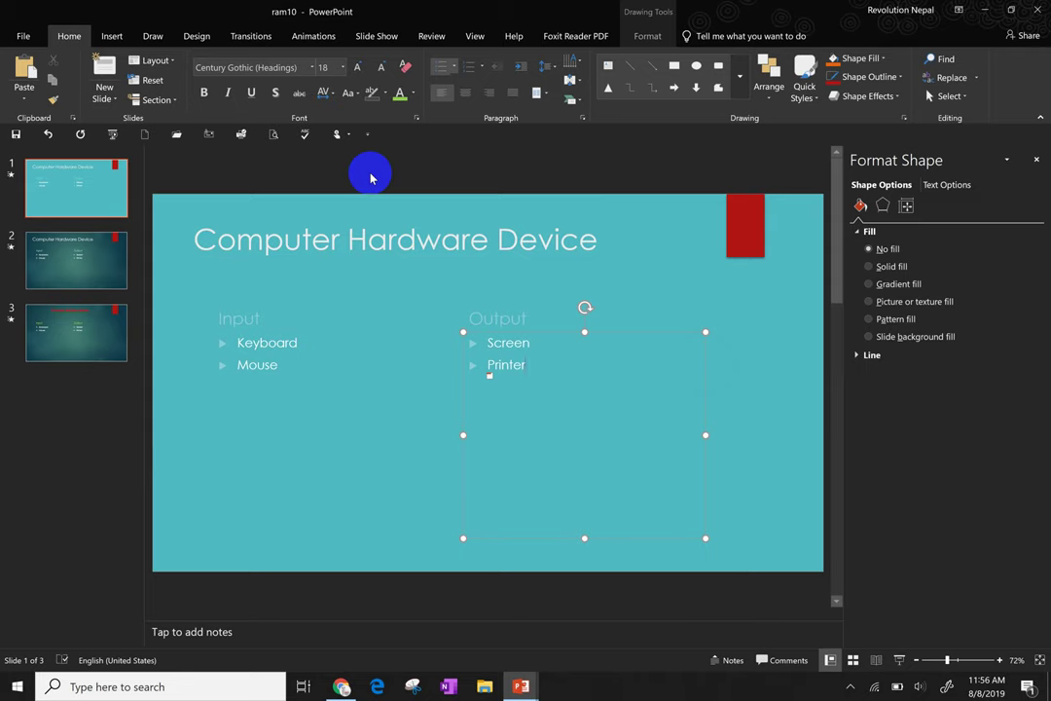
left_click(364, 241)
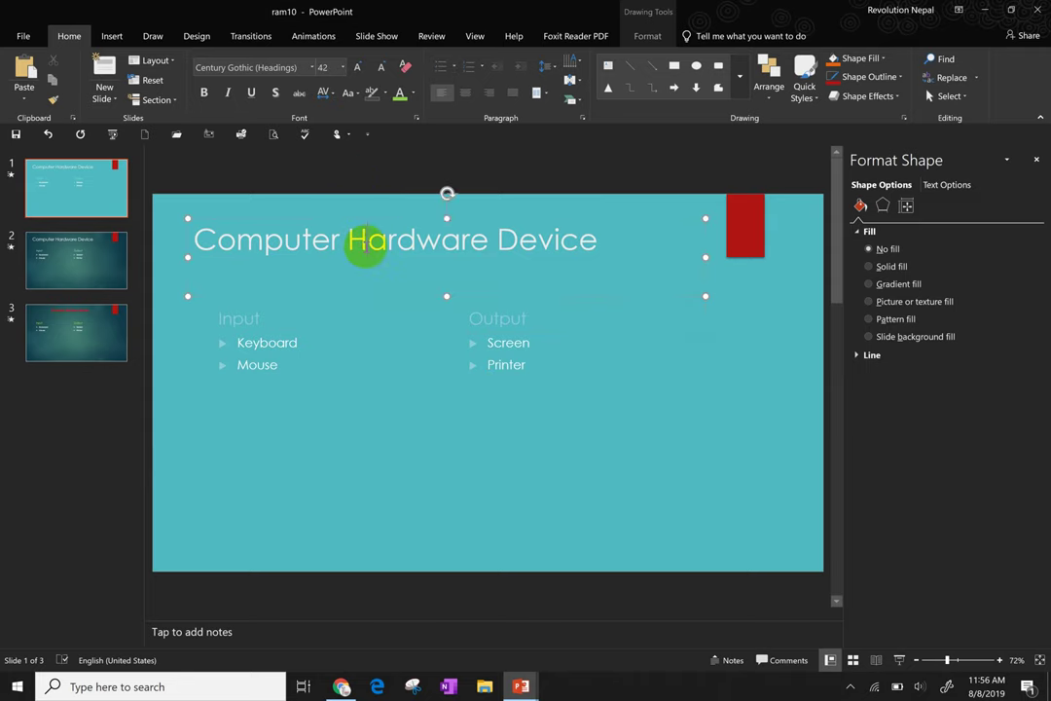
left_click(466, 96)
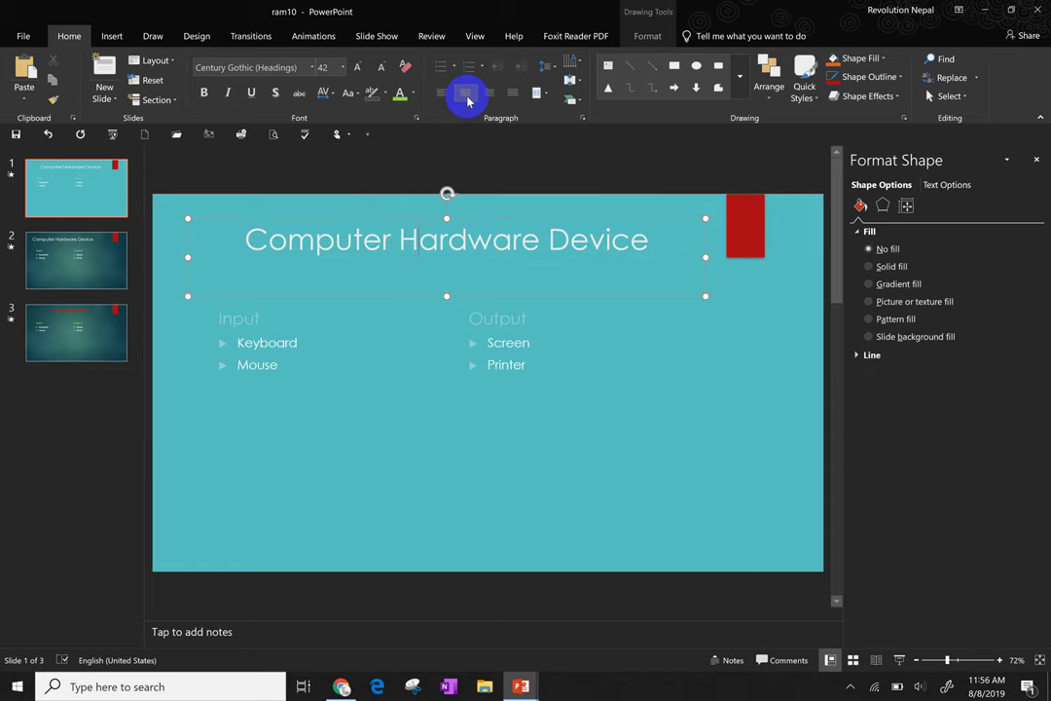
key("ctrl+l")
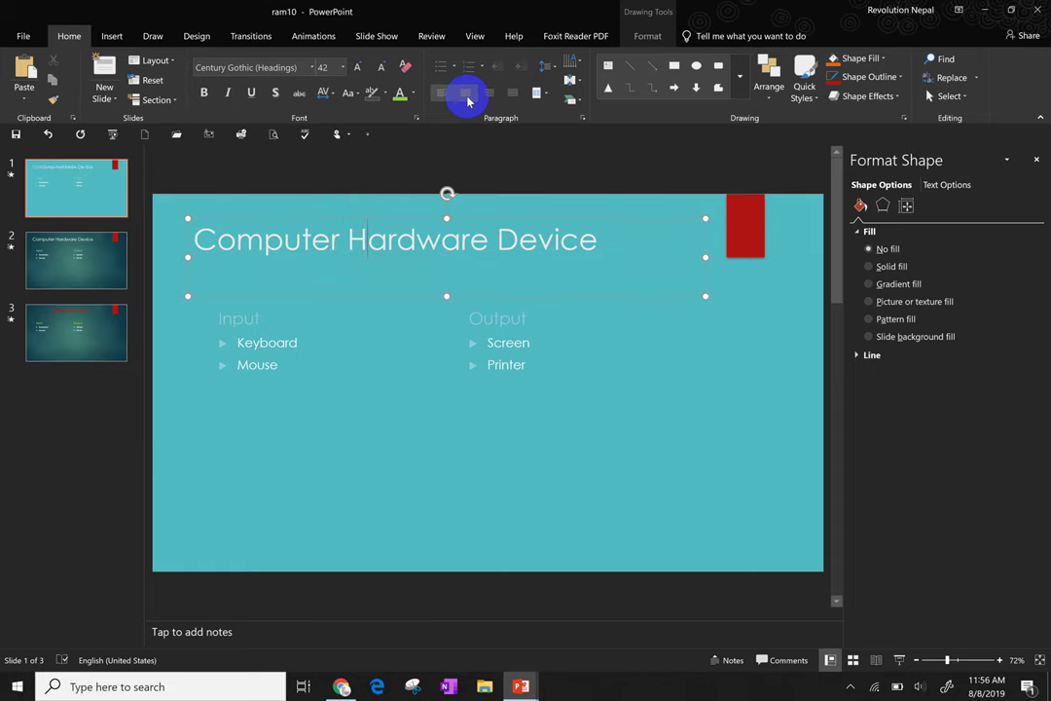
left_click(467, 100)
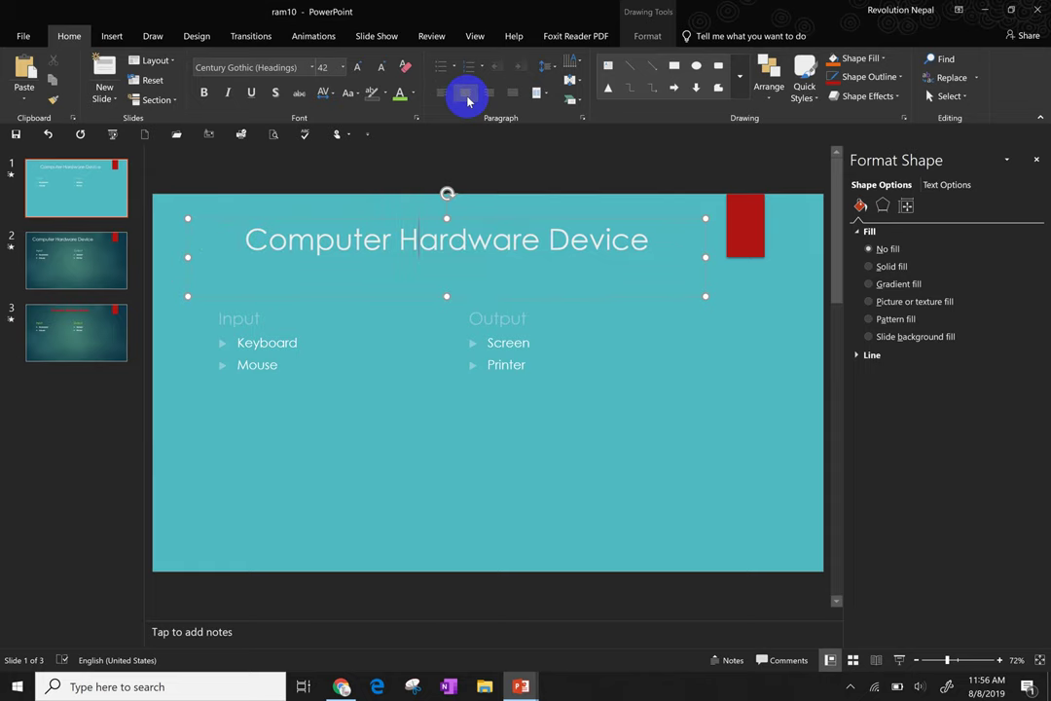
key("ctrl+r")
left_click(467, 98)
left_click(387, 456)
left_click(111, 37)
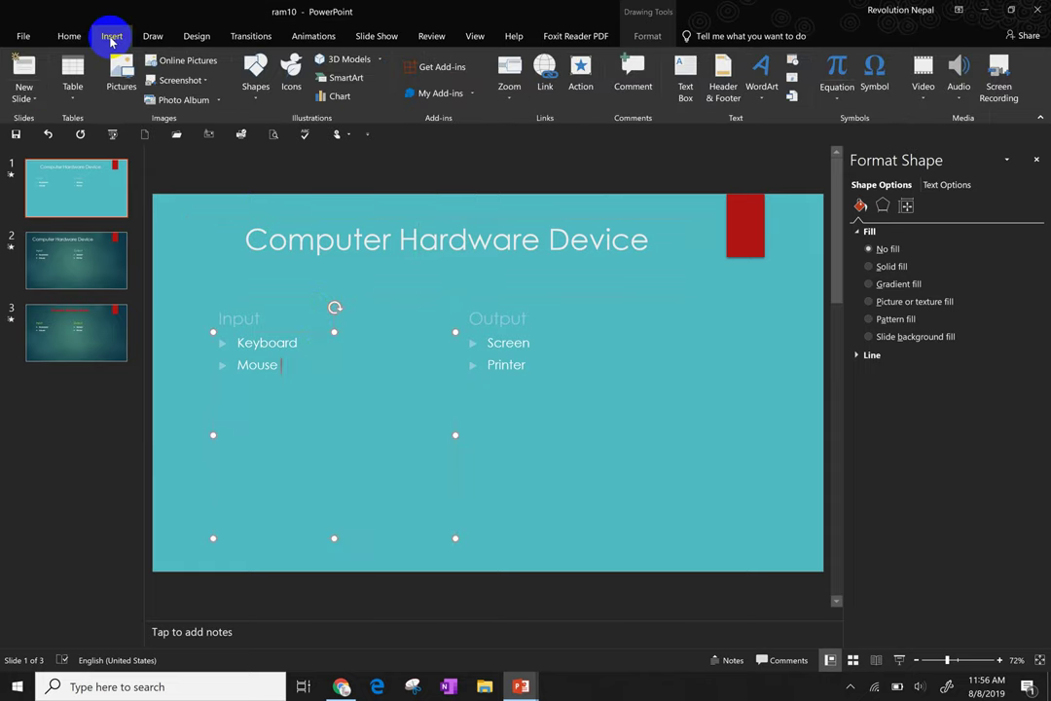
left_click(695, 94)
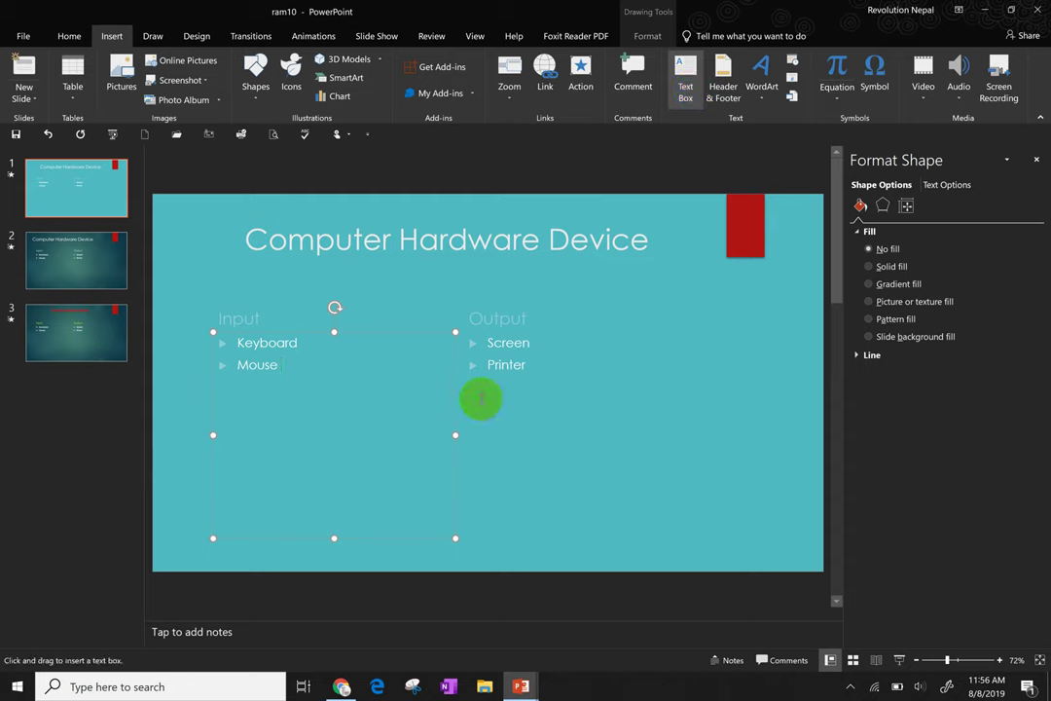
left_click(481, 398)
double_click(506, 365)
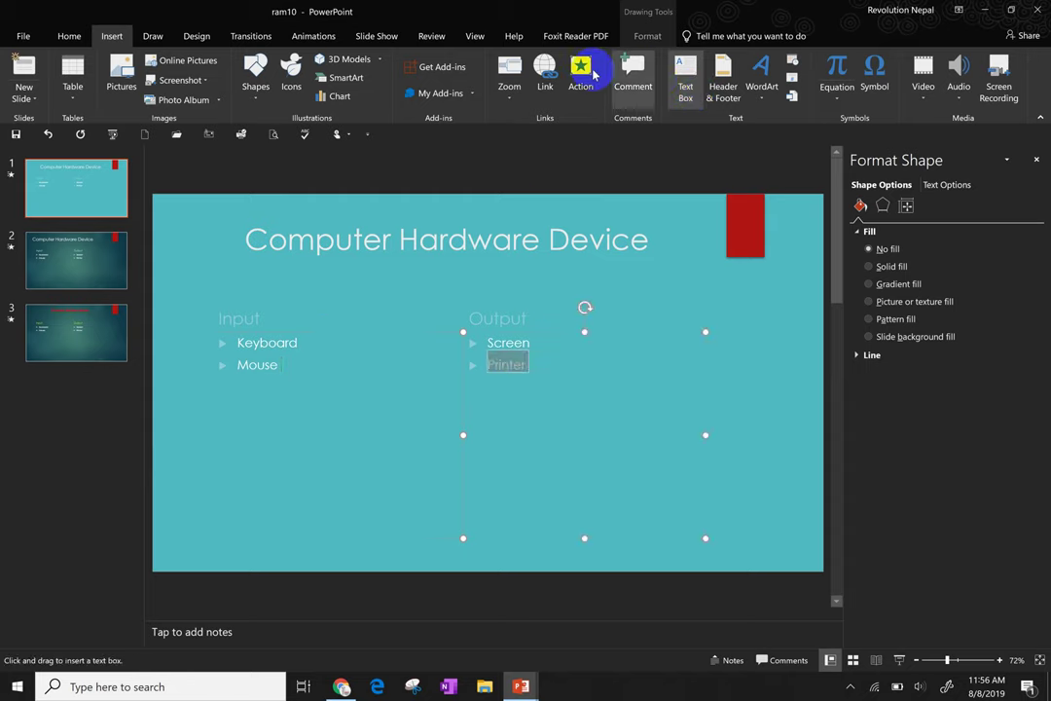
left_click(544, 68)
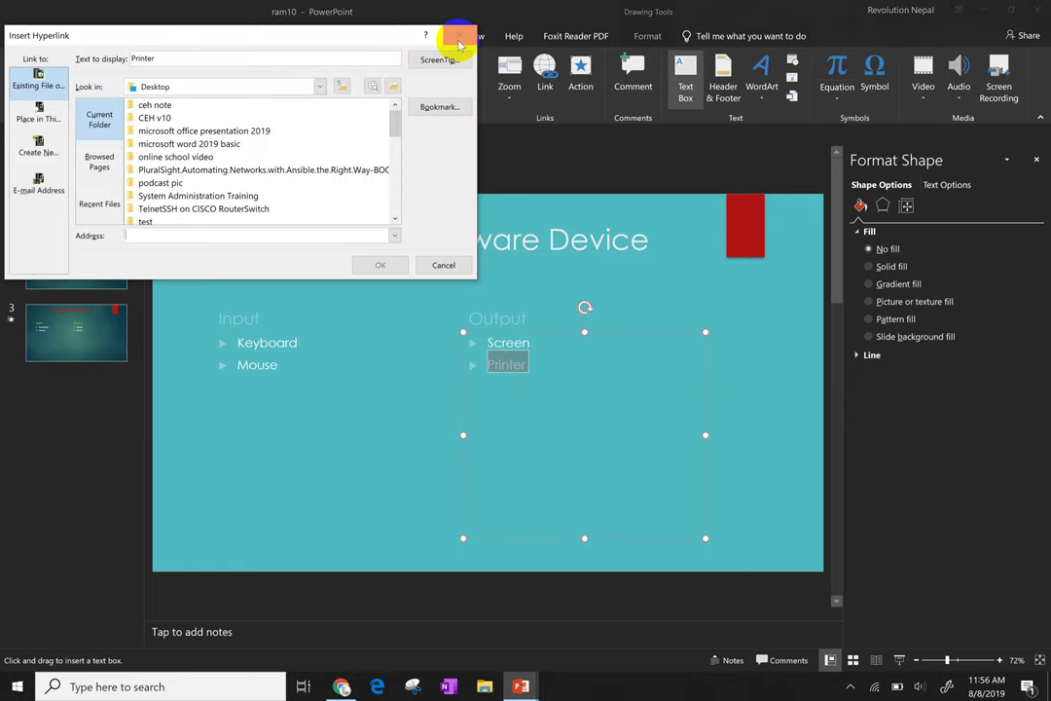
left_click(458, 36)
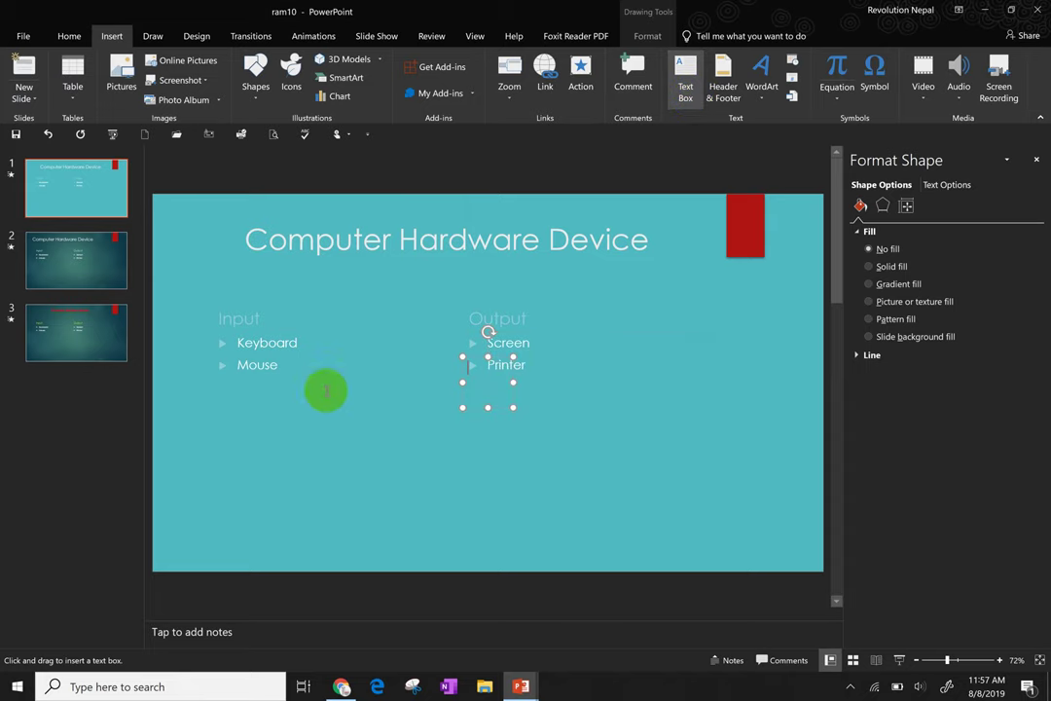
Step: Discard the empty text box and undo a misplaced paste of the Keyboard and Mouse lines
left_click(336, 399)
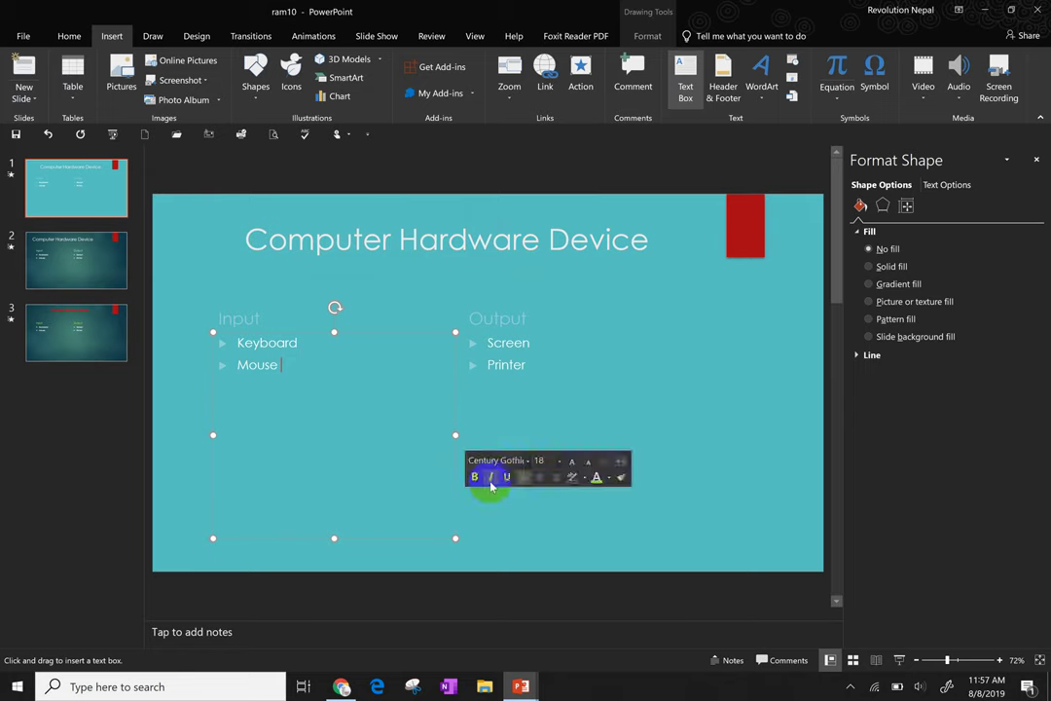
mouse_move(451, 207)
left_mouse_down()
mouse_move(638, 375)
mouse_move(762, 532)
left_mouse_up()
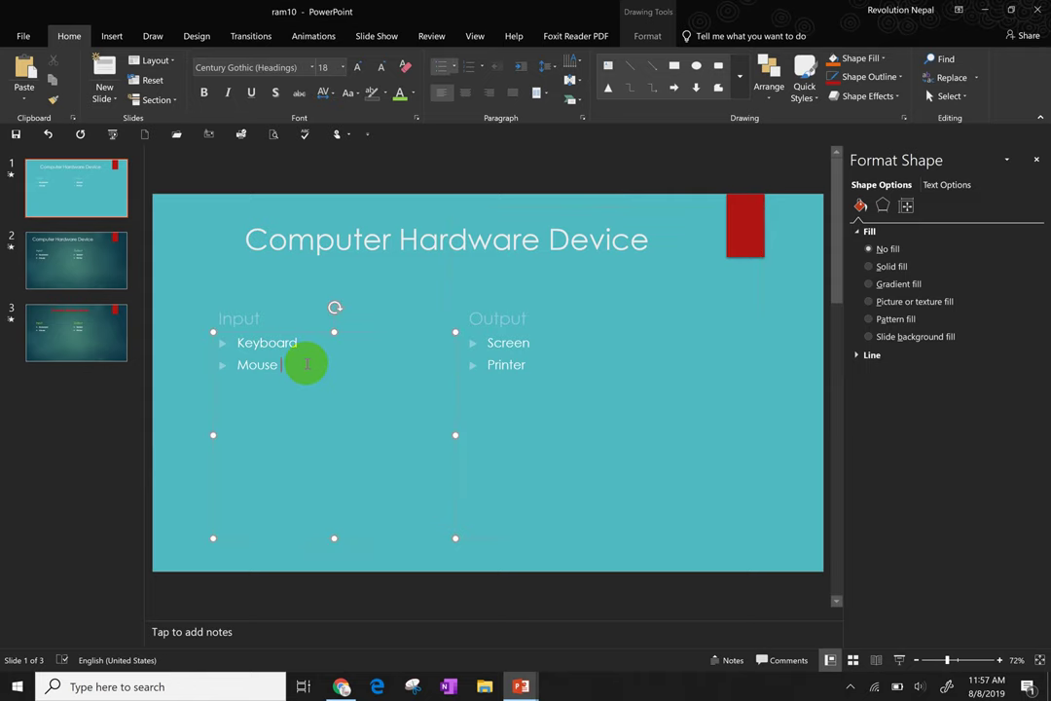
left_click_drag(310, 358, 225, 344)
key("ctrl+c")
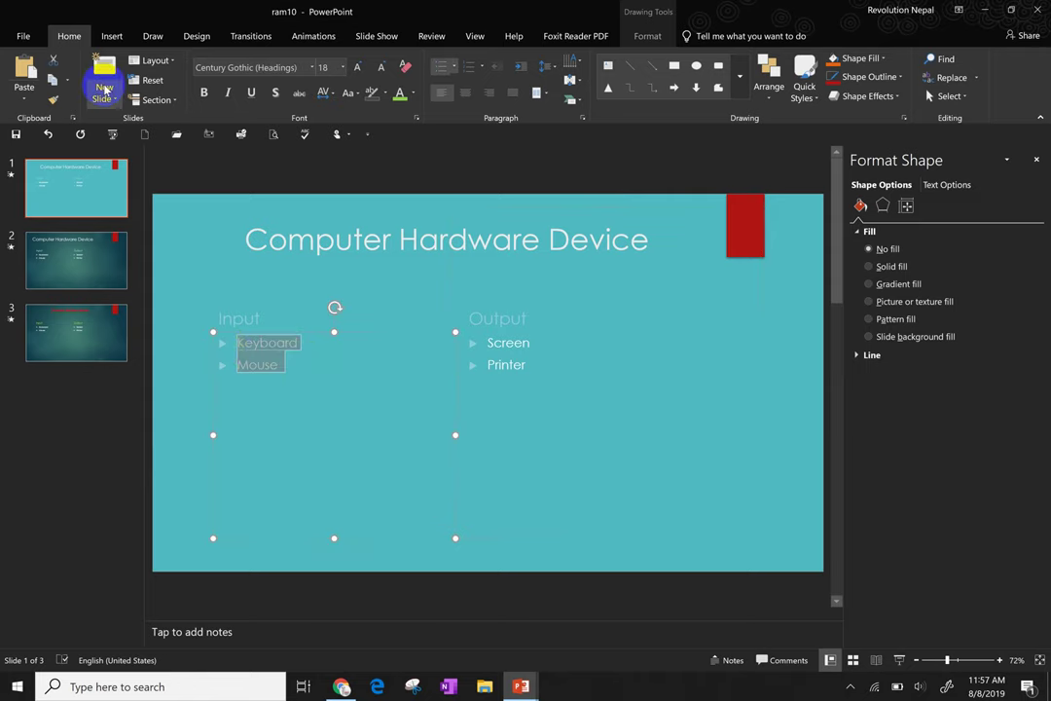
left_click(481, 375)
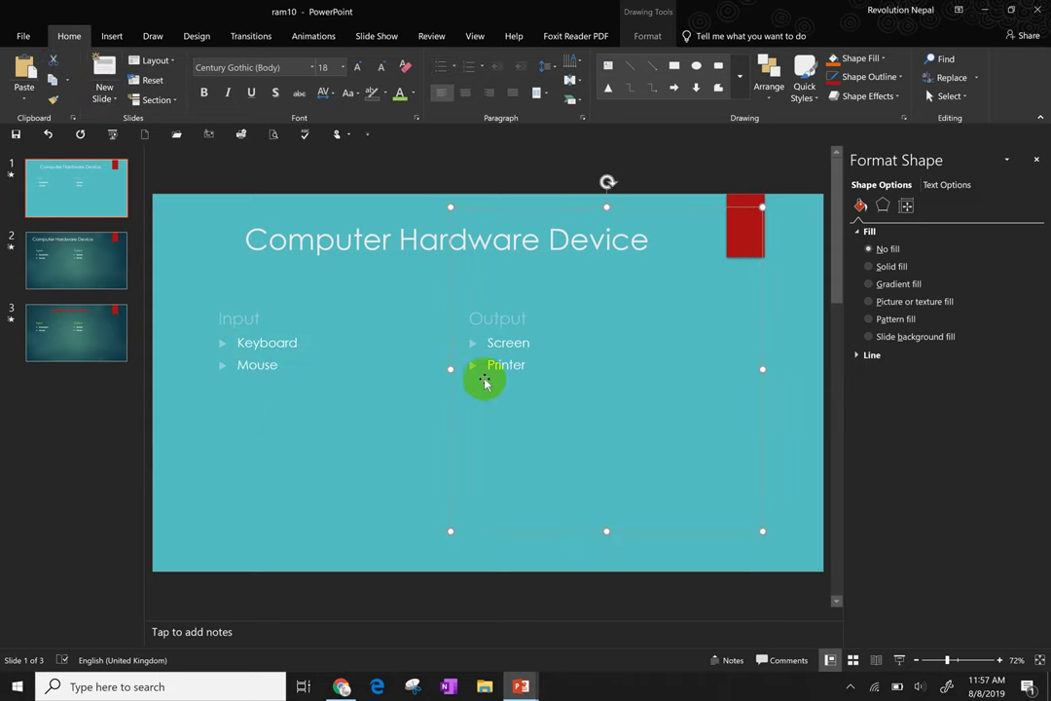
left_click(555, 377)
key("ctrl+v")
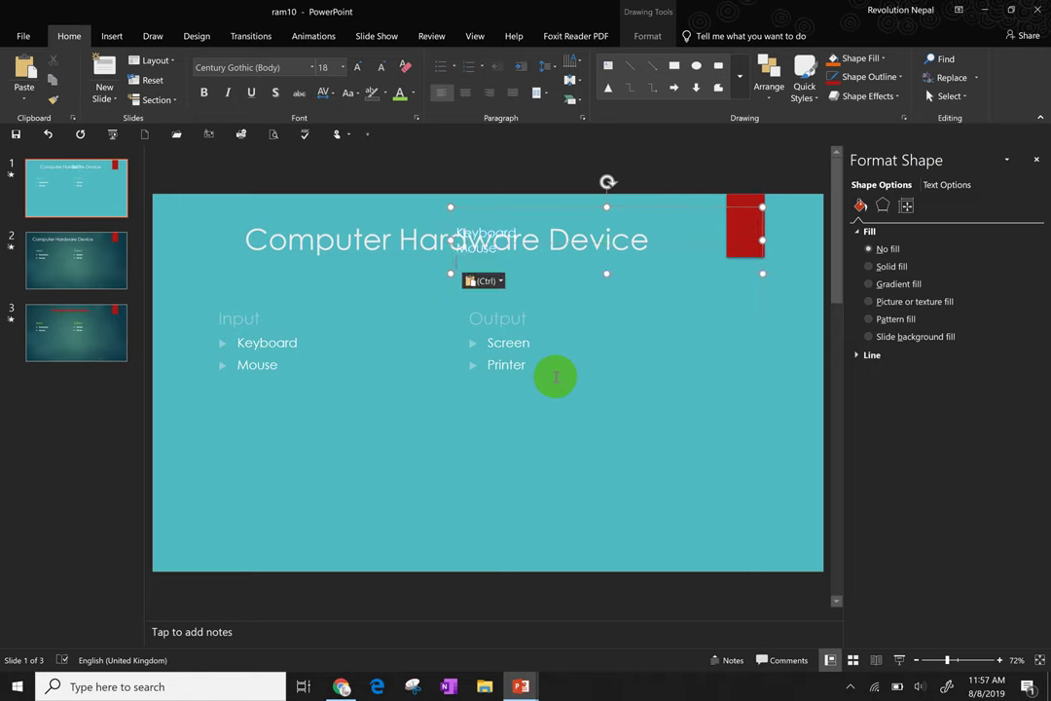
key("ctrl+z")
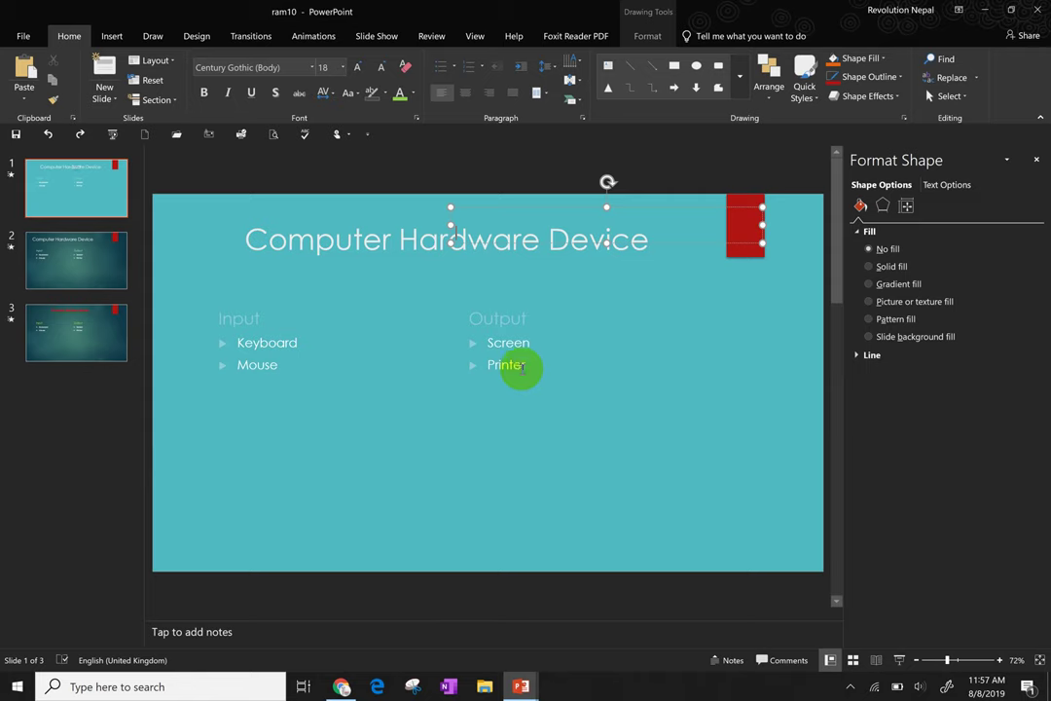
Step: Paste the Computer Hardware Device title text as a new bullet below Mouse
left_click(332, 242)
left_click_drag(249, 240, 576, 248)
key("ctrl+c")
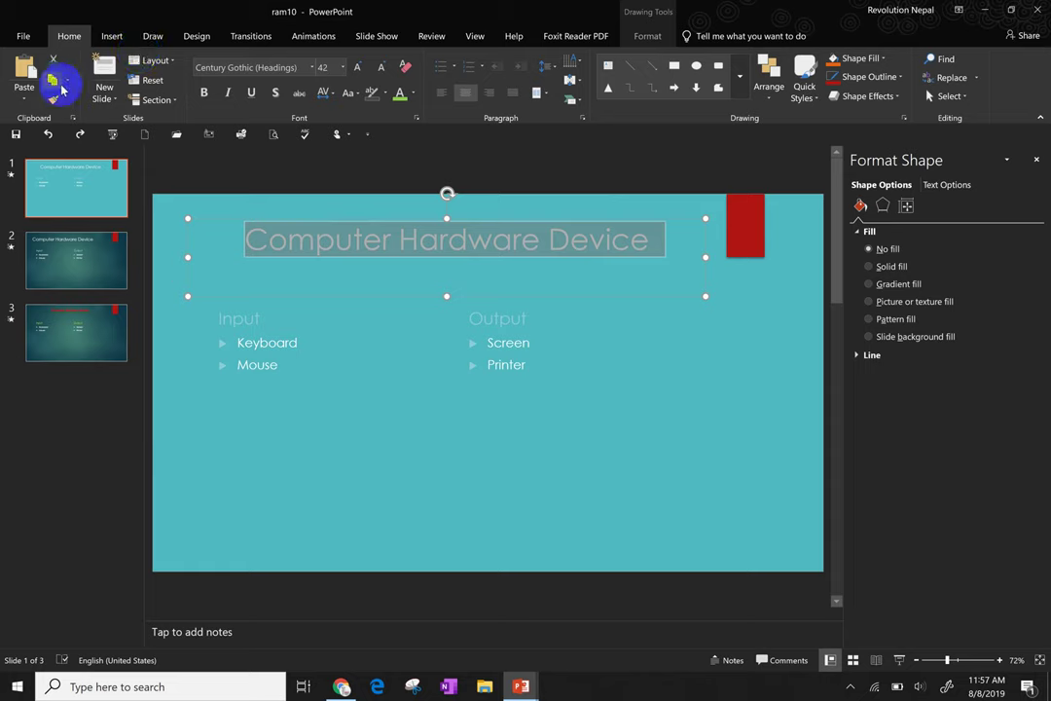
left_click(310, 378)
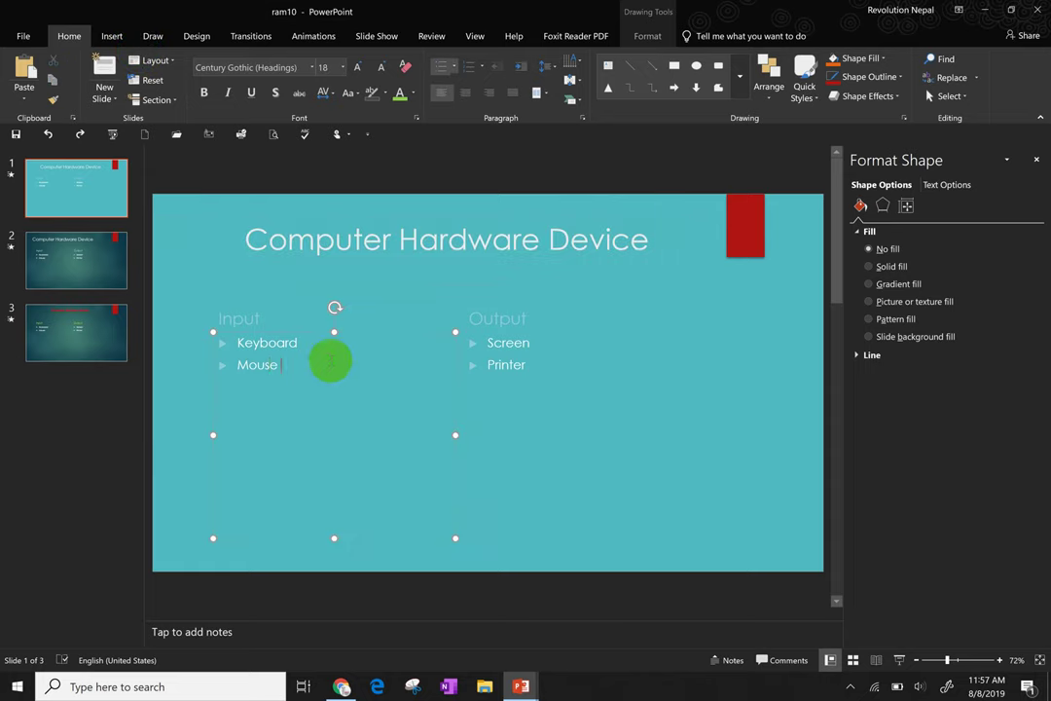
key("Return")
key("ctrl+v")
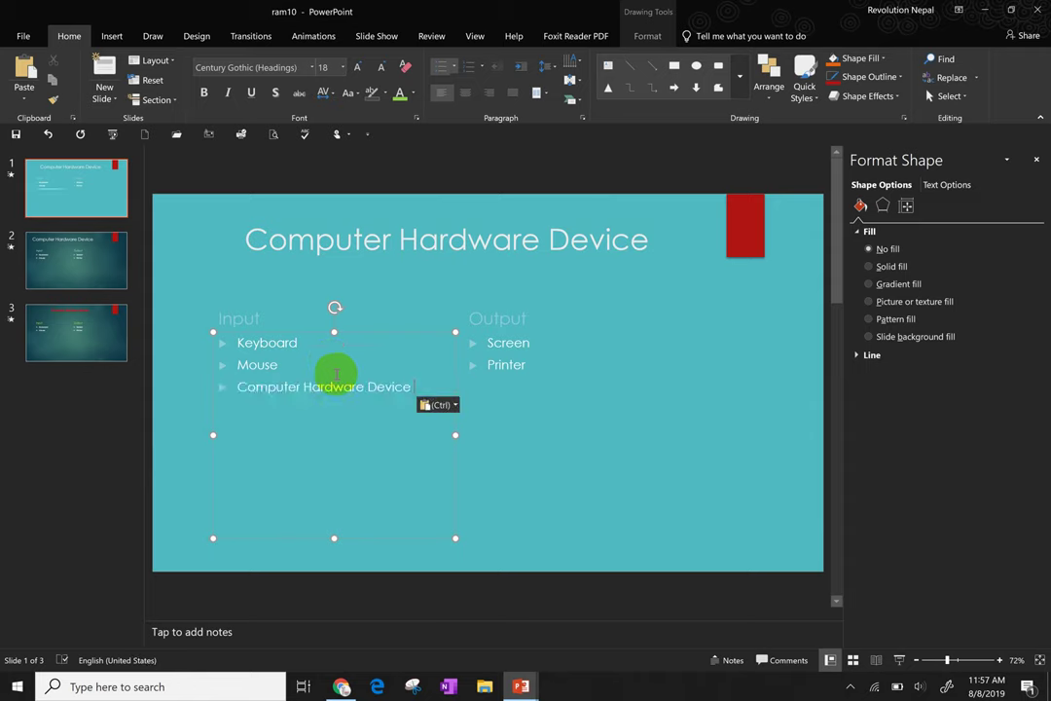
Step: Open the Clipboard pane from the Home tab's Clipboard group launcher
left_click(76, 118)
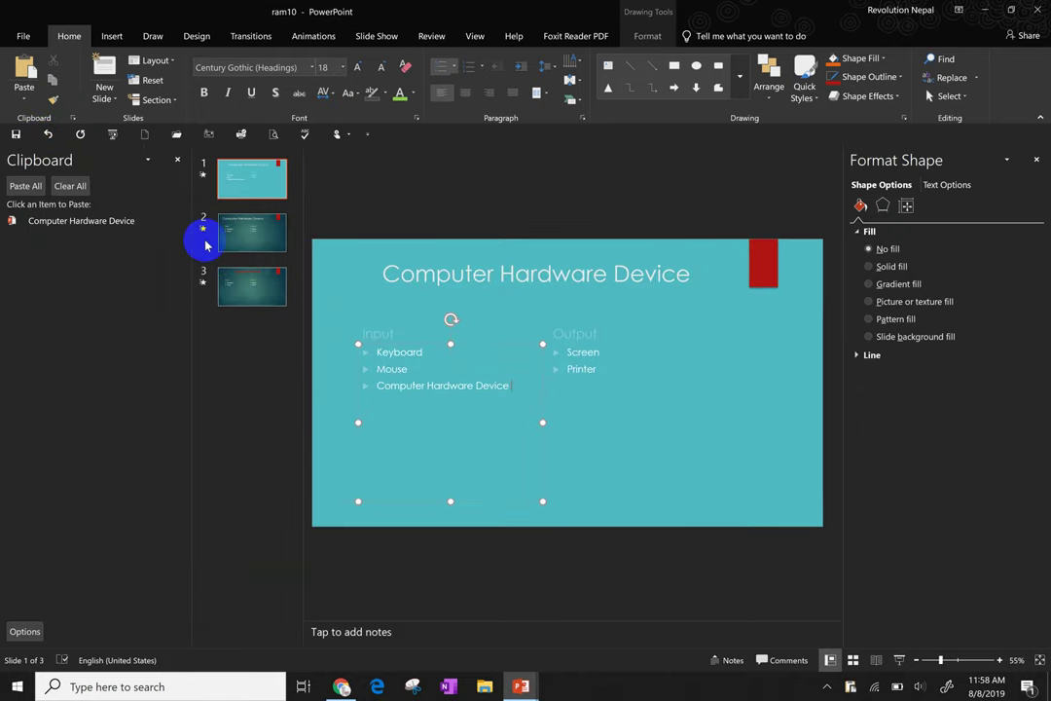